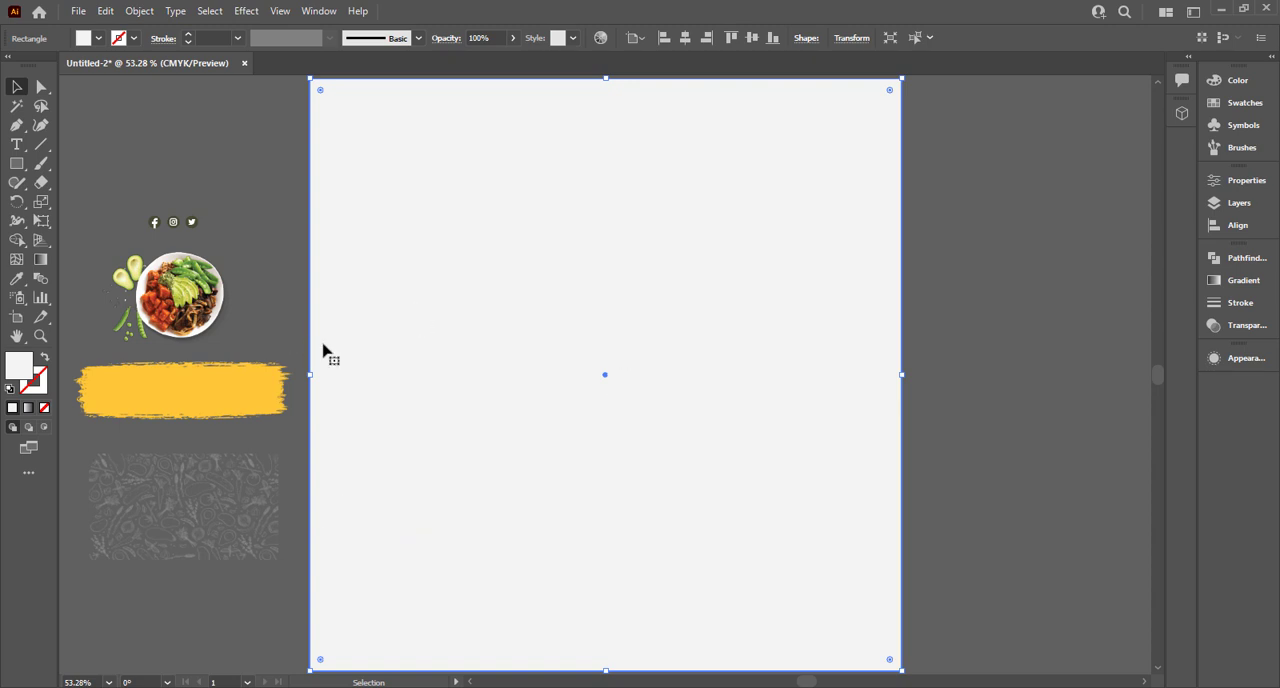
drag(237, 540, 444, 158)
key(ctrl+z)
key(ctrl+z)
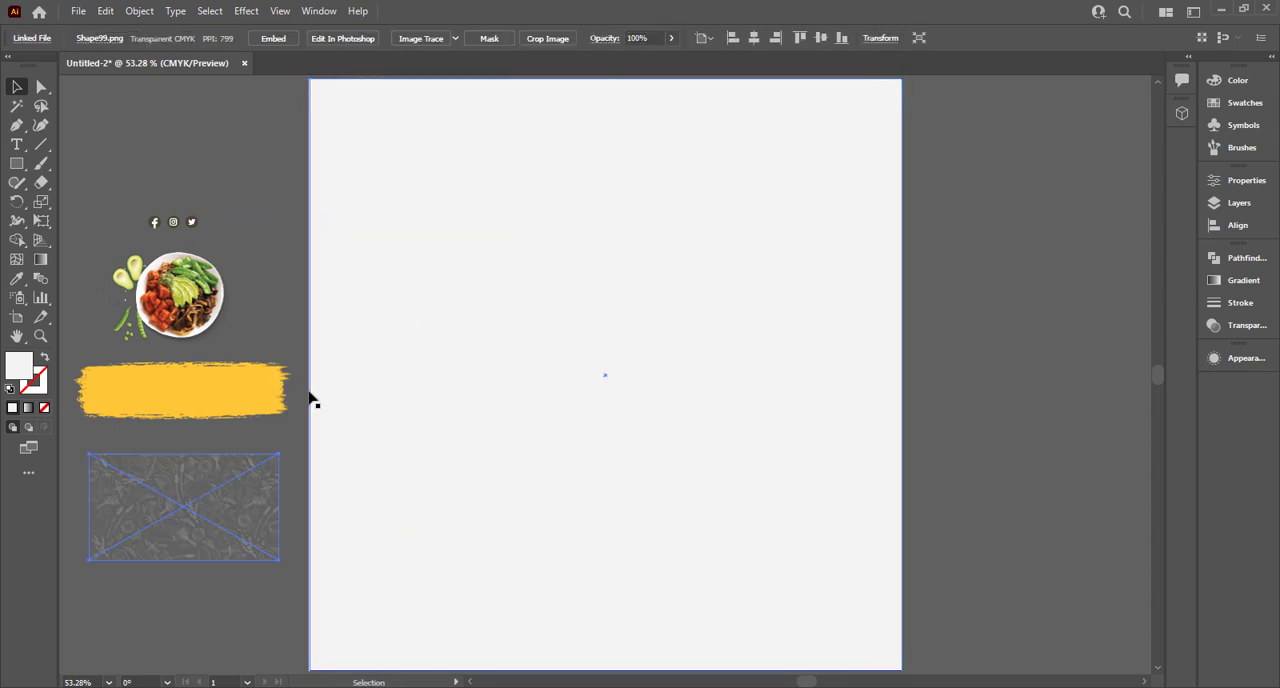
Move the vegetable pattern image onto the artboard and enlarge it until it covers the whole light grey square.
drag(226, 514, 249, 143)
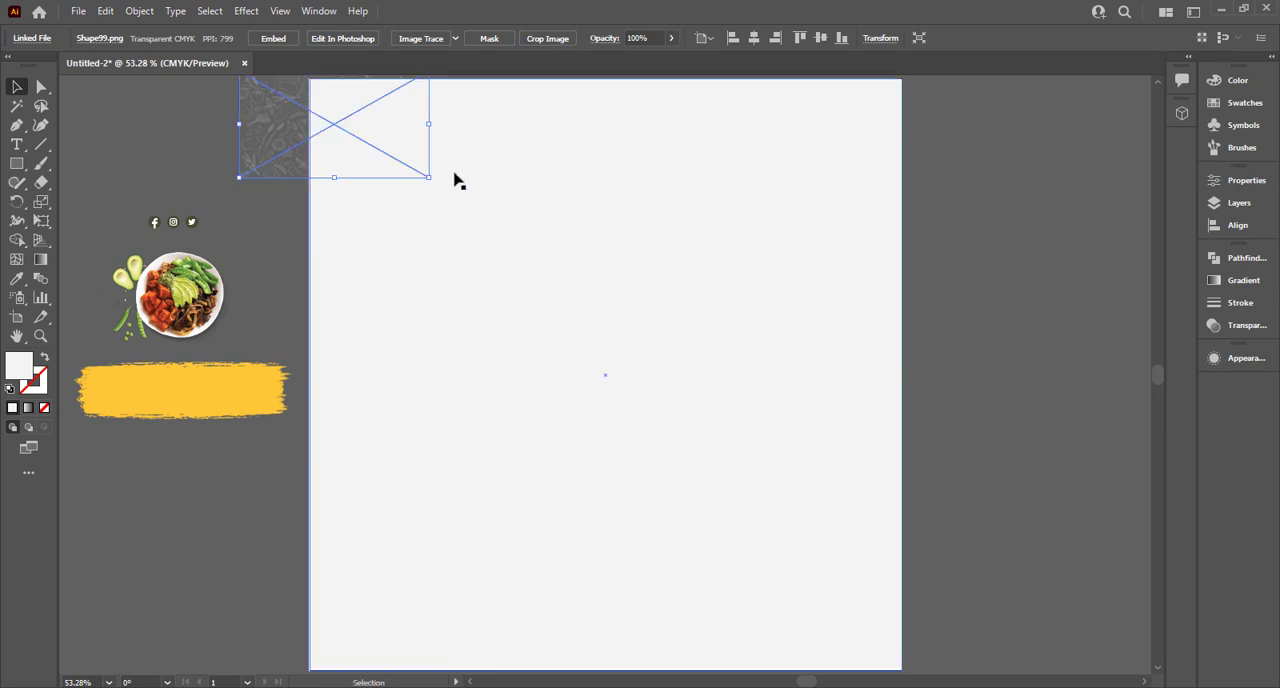
drag(429, 178, 1020, 470)
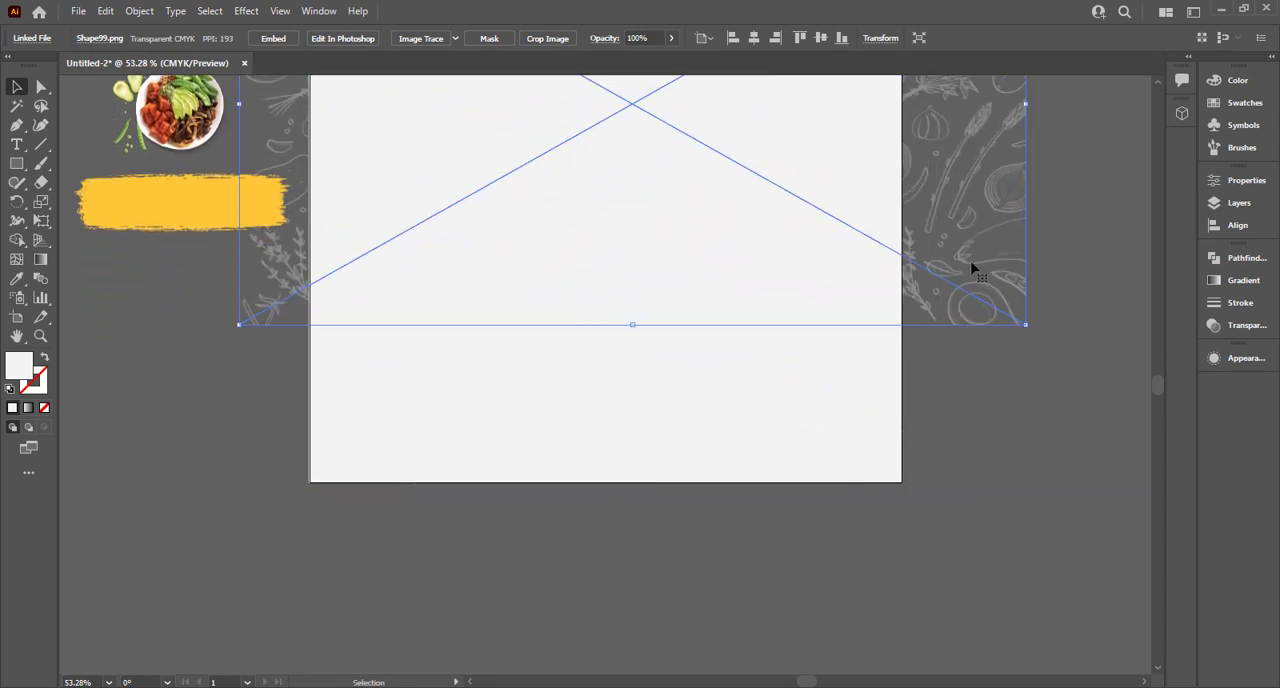
scroll(818, 297, down, 3)
drag(920, 306, 1055, 430)
drag(976, 340, 967, 342)
Clip the enlarged vegetable pattern to the artboard-sized square with a clipping mask.
click(600, 158)
shift+click(551, 140)
right_click(550, 145)
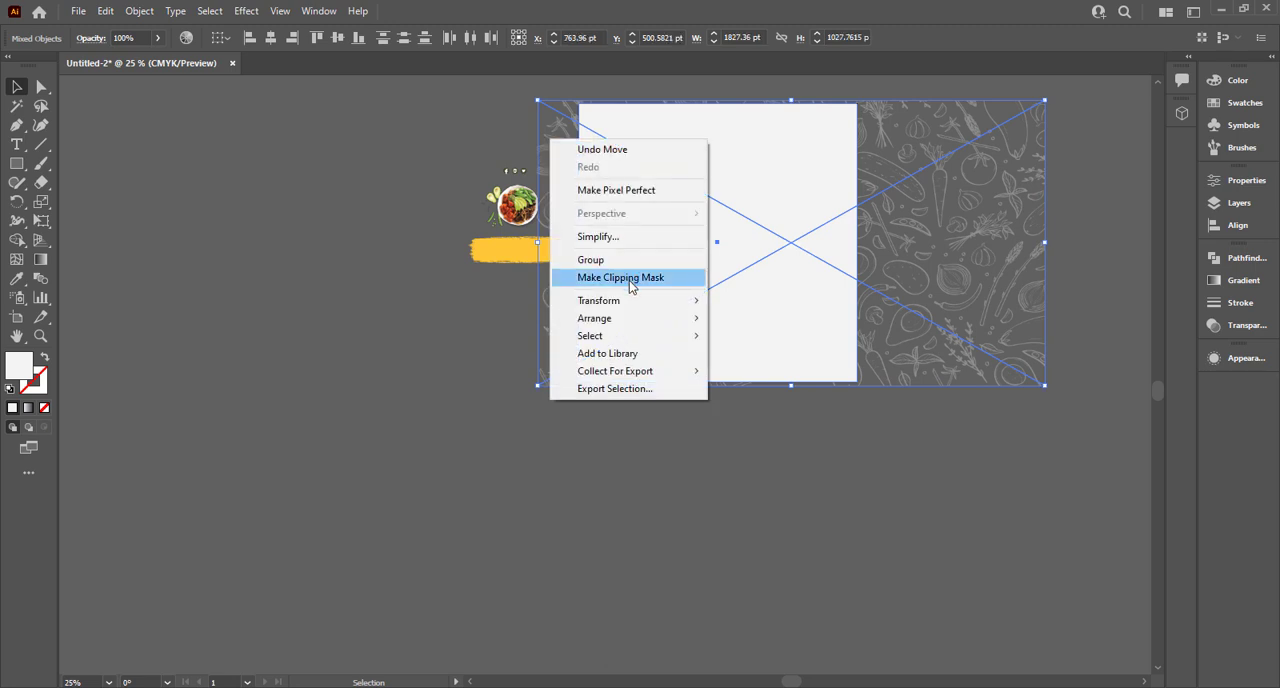
click(629, 280)
key(ctrl+0)
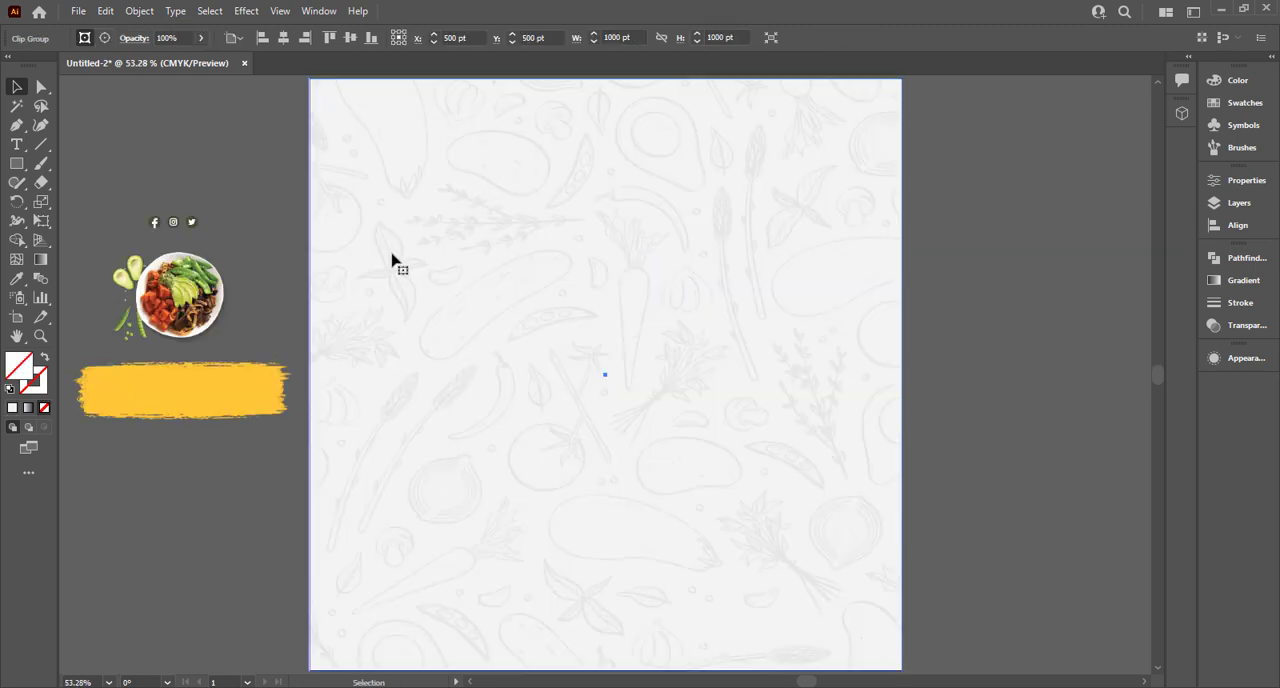
Place a copy of the yellow brush stroke in the middle of the artboard and bring it to the front.
click(63, 486)
drag(163, 397, 600, 386)
right_click(608, 381)
mouse_move(720, 535)
click(840, 534)
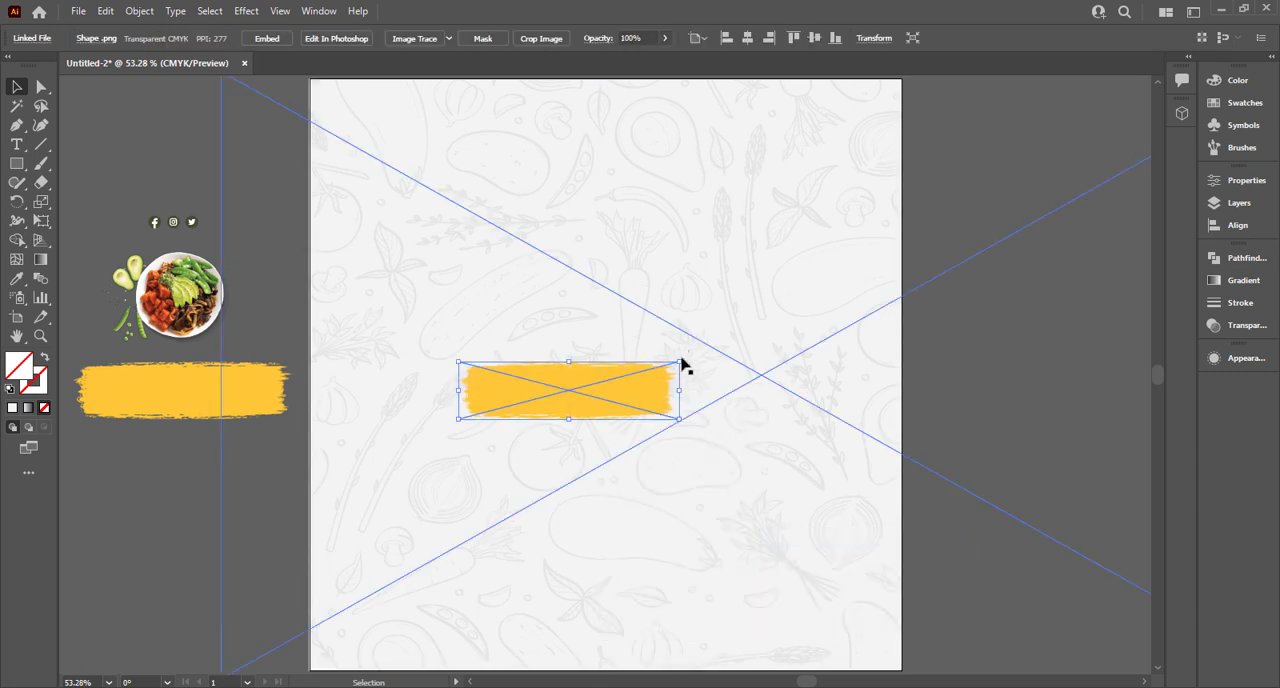
Rotate the brush stroke copy to vertical, then enlarge and position it at the artboard's upper edge.
drag(688, 396, 562, 508)
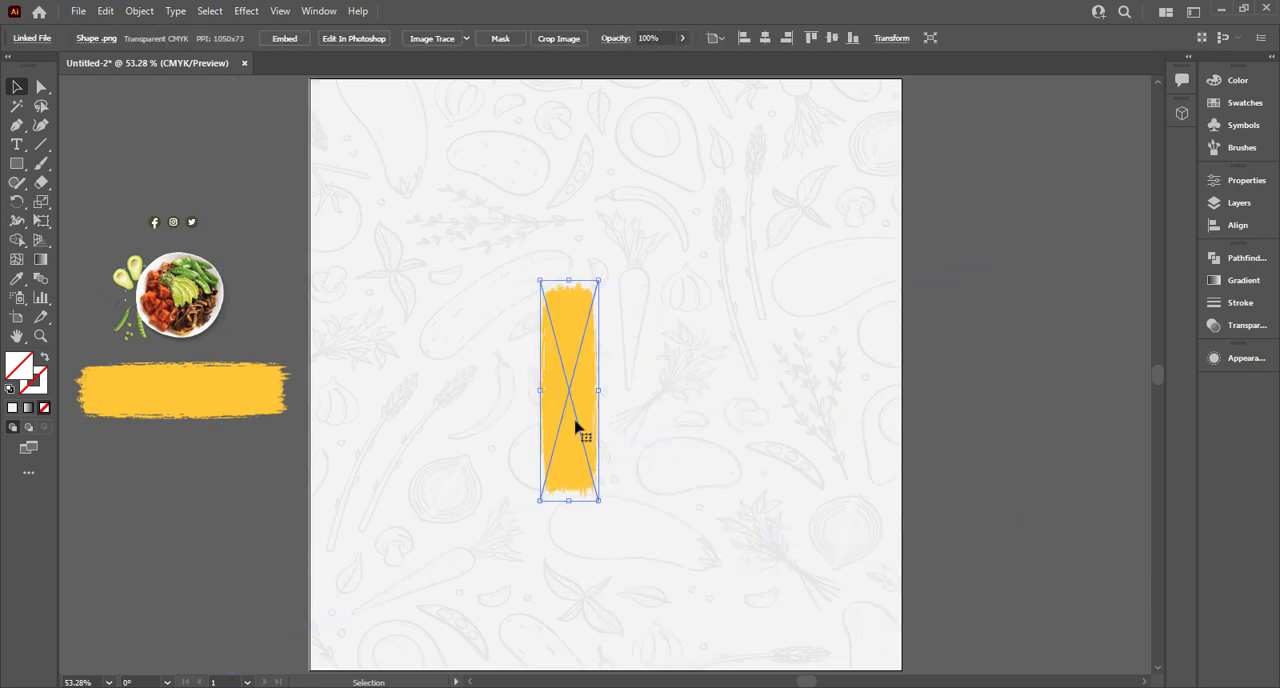
mouse_move(577, 426)
mouse_down()
mouse_move(617, 193)
mouse_move(670, 170)
mouse_up()
key(ctrl+minus)
key(ctrl+minus)
scroll(643, 226, up, 2)
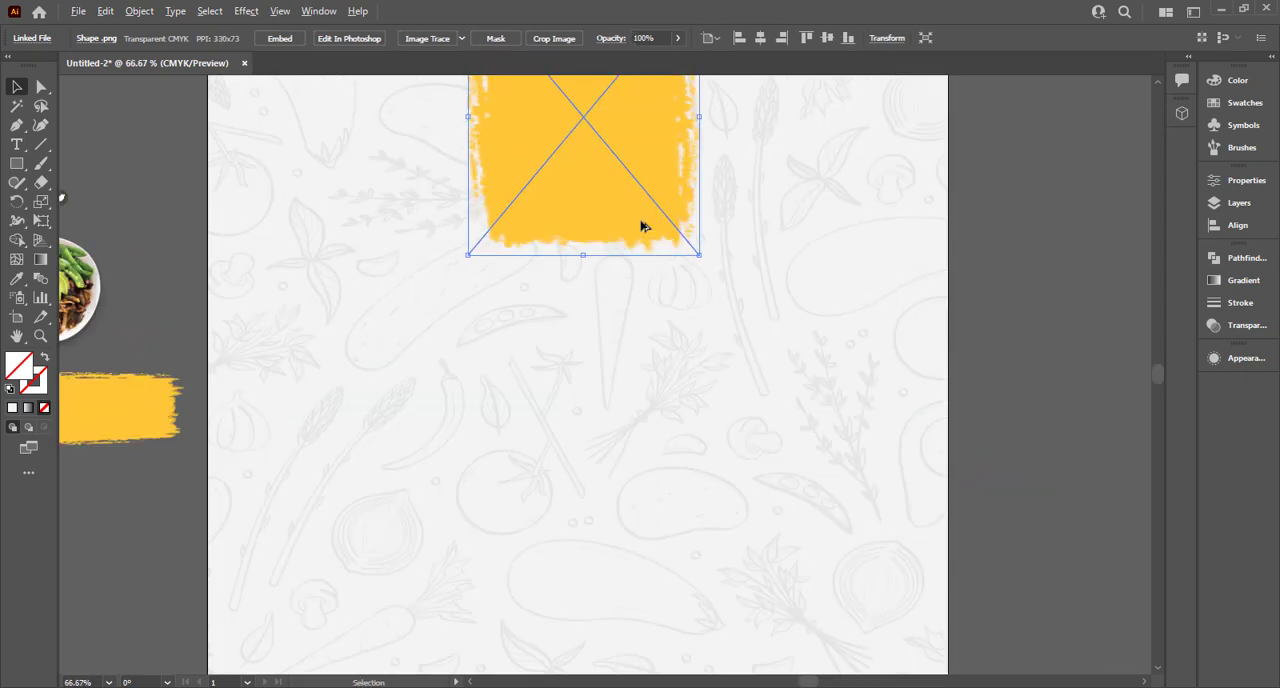
Lengthen the vertical brush stroke, shift it up past the artboard's upper edge and centre it horizontally on the background.
drag(585, 254, 583, 427)
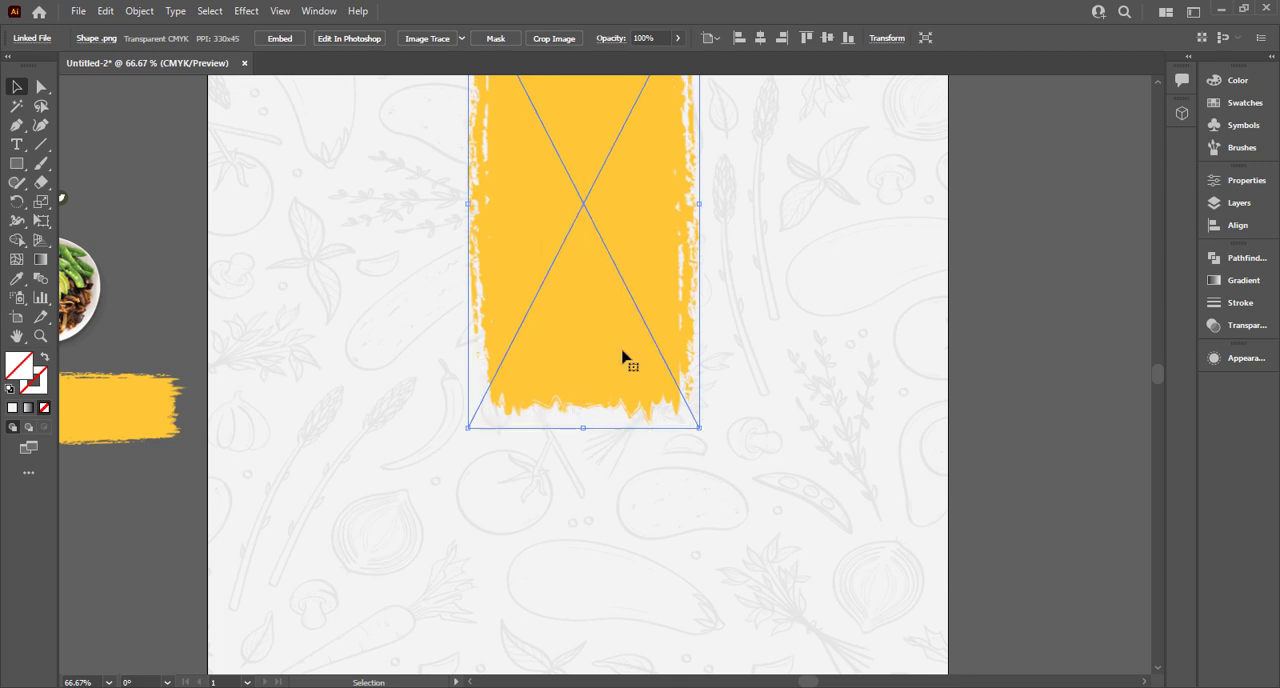
drag(601, 383, 606, 321)
scroll(604, 370, down, 2)
drag(508, 172, 570, 210)
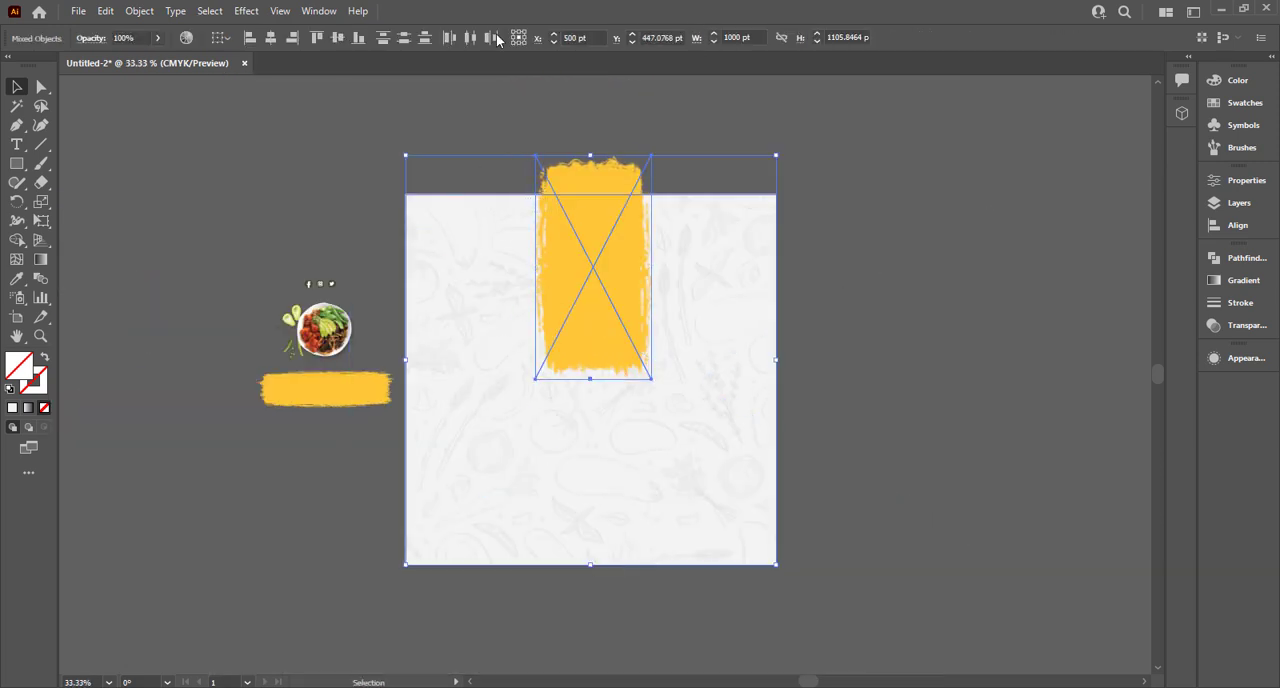
click(294, 37)
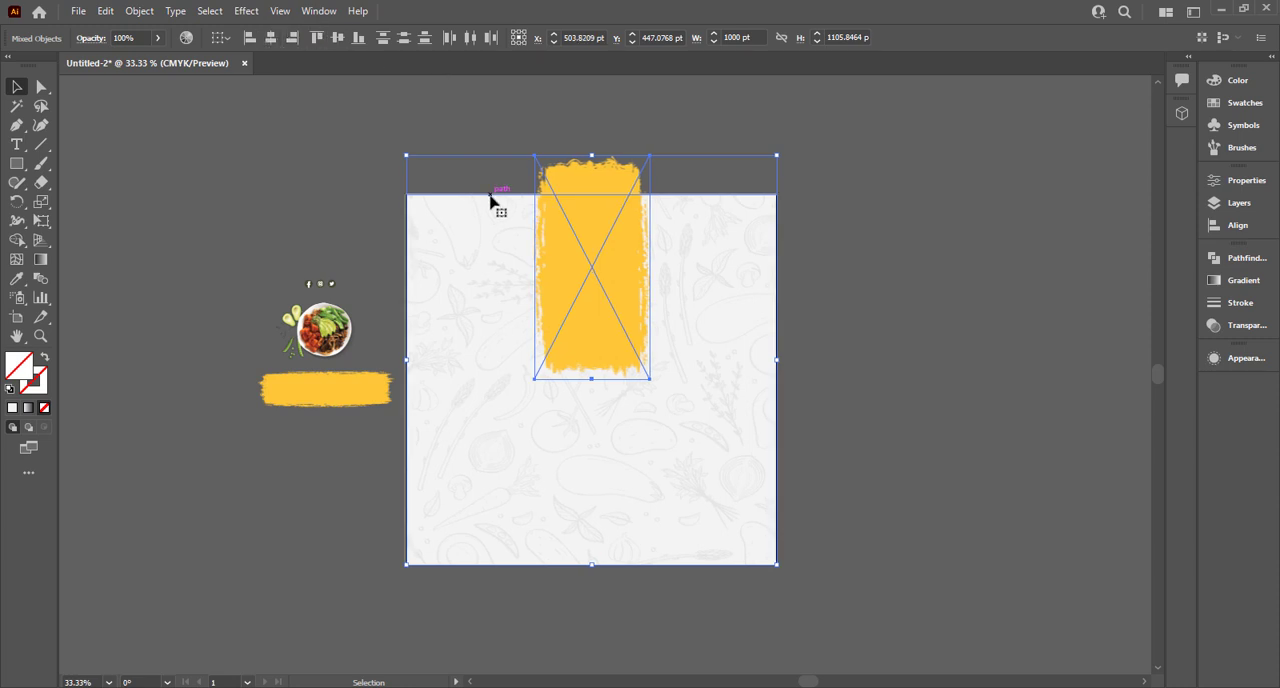
click(626, 130)
click(605, 182)
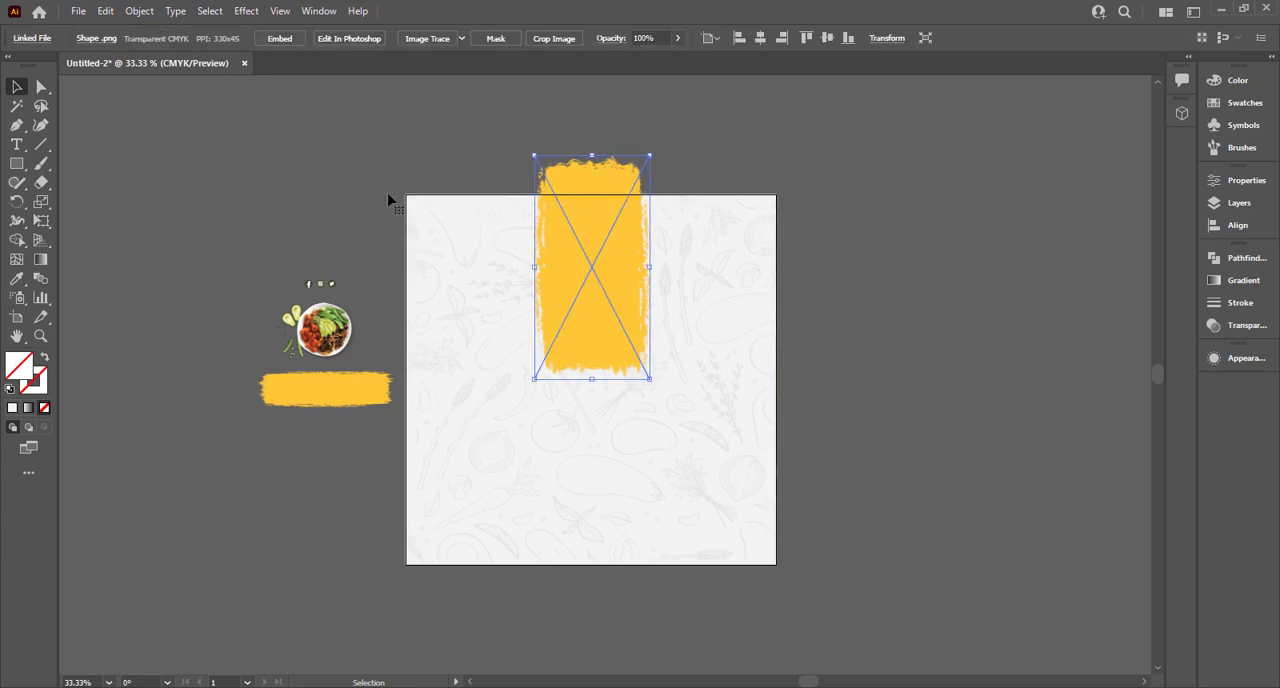
Bring the food plate image to the front and place it enlarged over the lower part of the vertical brush stroke.
click(342, 290)
right_click(332, 323)
mouse_move(413, 461)
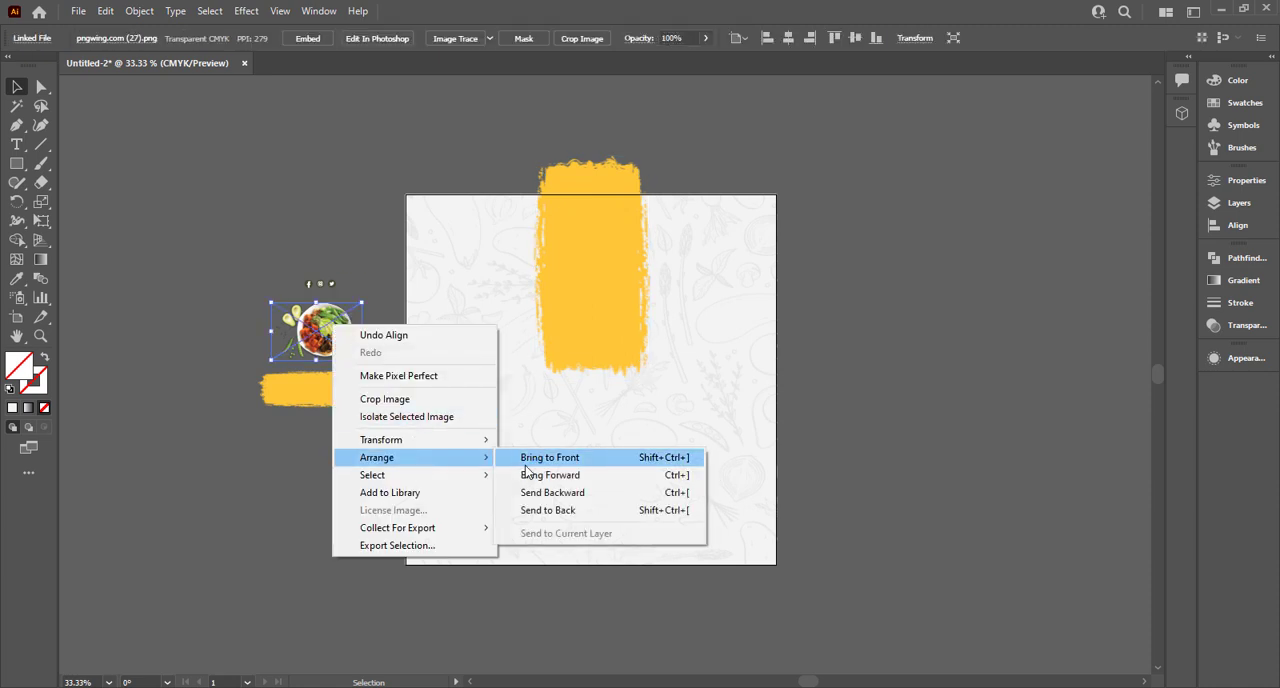
click(525, 461)
drag(338, 344, 729, 446)
click(814, 283)
key(ctrl+0)
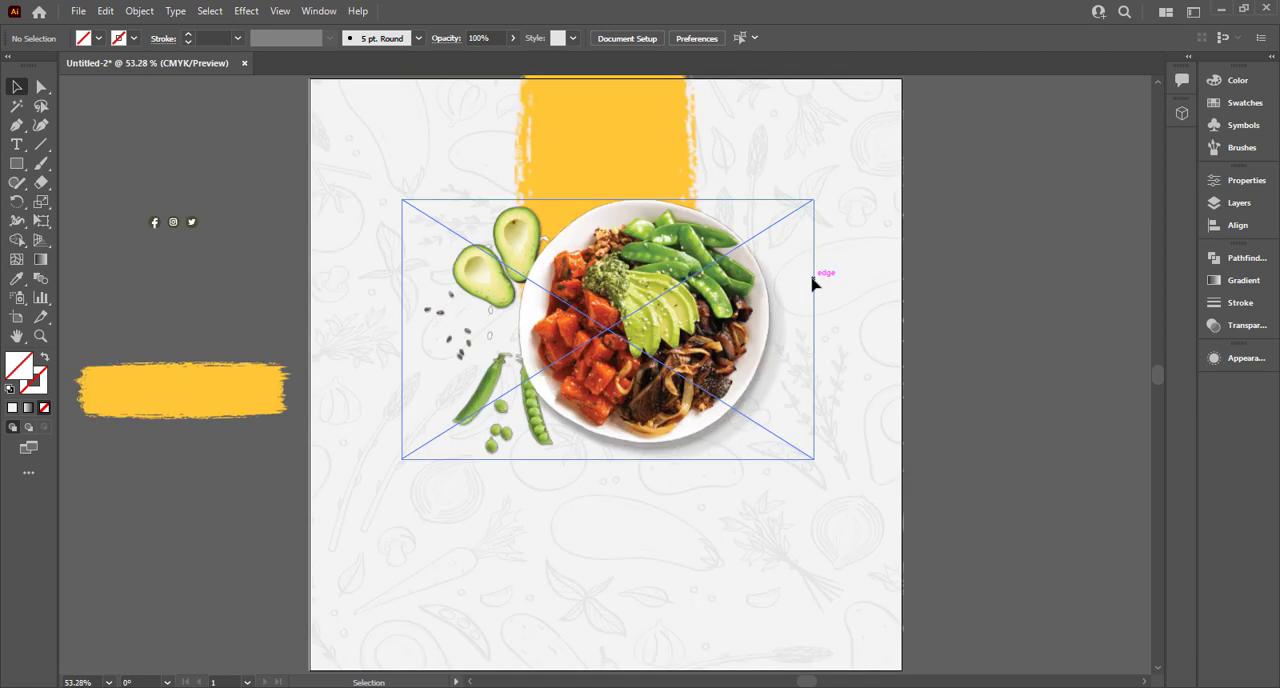
Enlarge the food plate image slightly and reposition it around the centre of the artboard.
click(643, 305)
drag(675, 311, 652, 326)
drag(788, 466, 800, 486)
drag(678, 381, 671, 410)
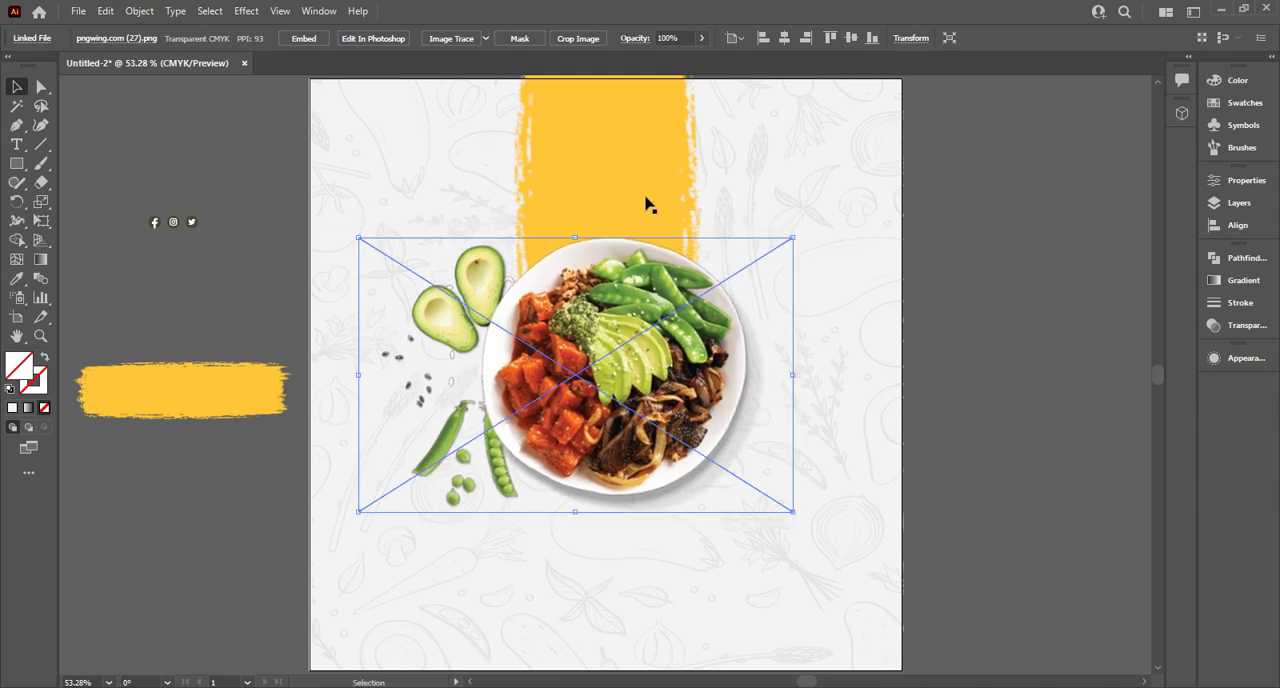
Widen the vertical yellow brush stroke behind the plate and adjust its position.
click(652, 195)
mouse_move(697, 193)
mouse_down()
mouse_move(681, 195)
mouse_move(725, 196)
mouse_up()
drag(673, 314, 672, 307)
click(975, 388)
Place the horizontal brush stroke in front below the plate and size it to about 608 by 141 pt.
scroll(349, 424, down, 1)
mouse_move(229, 389)
mouse_down()
mouse_move(664, 570)
mouse_move(808, 545)
mouse_up()
right_click(673, 556)
mouse_move(749, 454)
click(870, 452)
drag(631, 578, 626, 591)
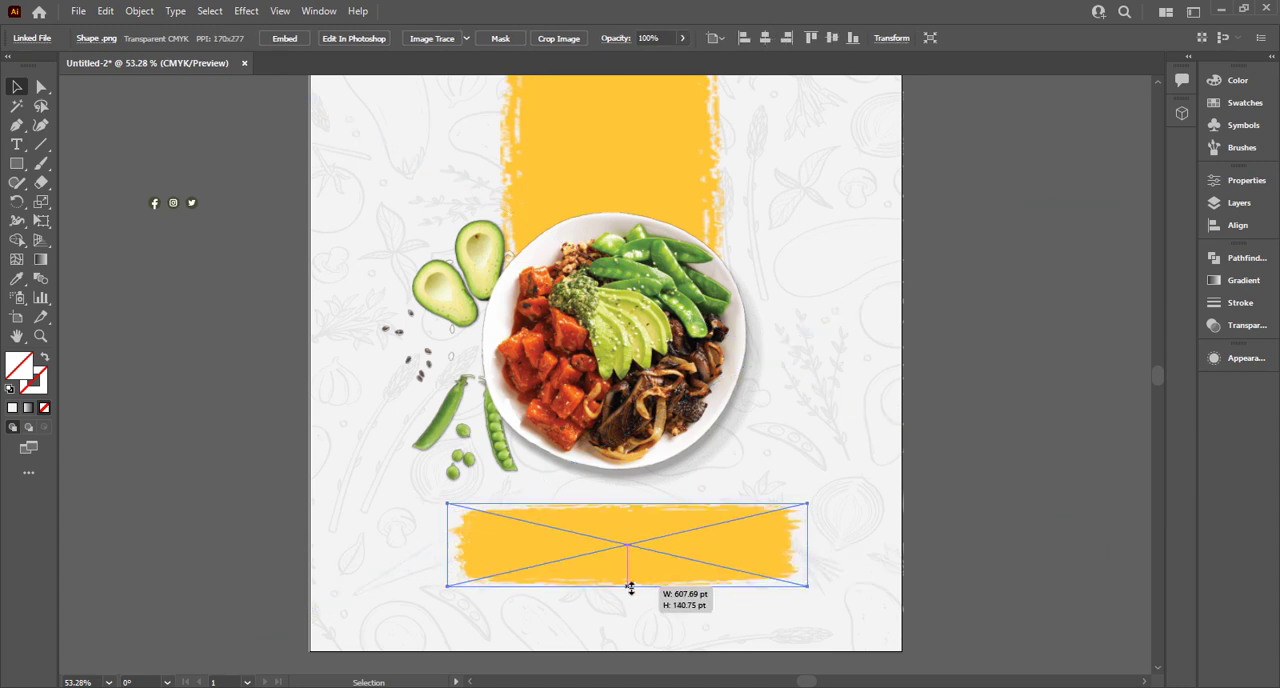
click(1016, 512)
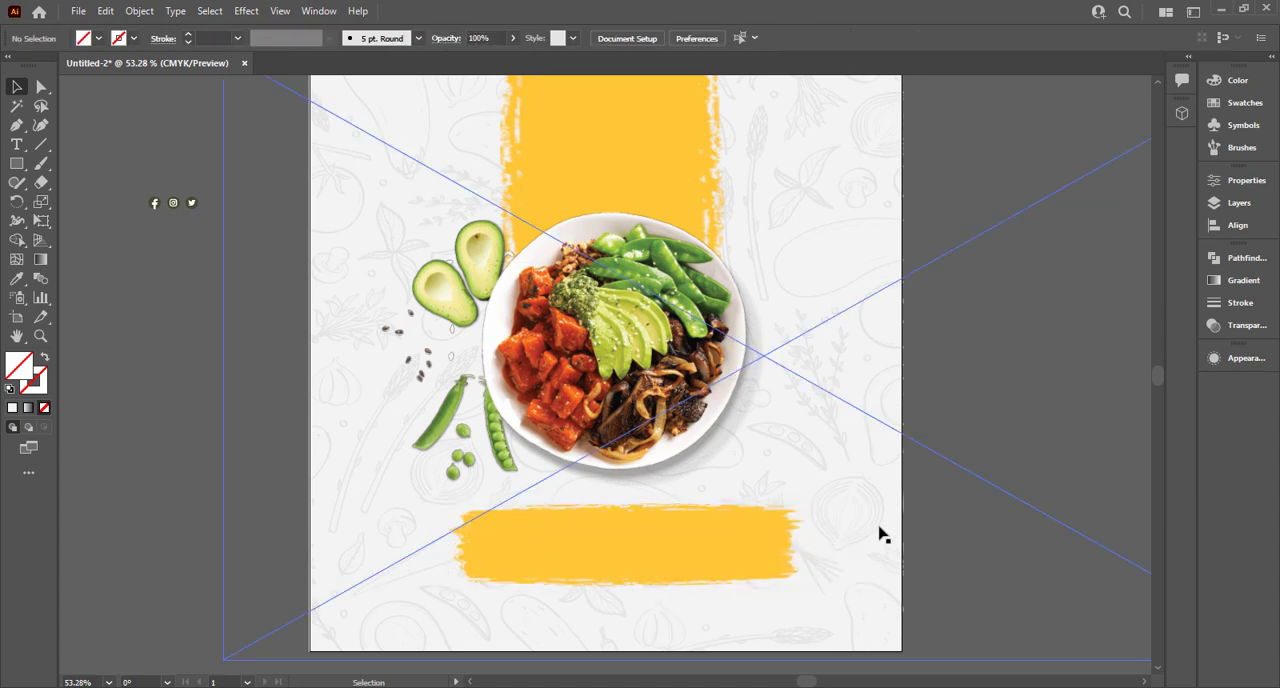
Bring the social media icons to the front and place them enlarged in the artboard's lower-left corner.
click(162, 201)
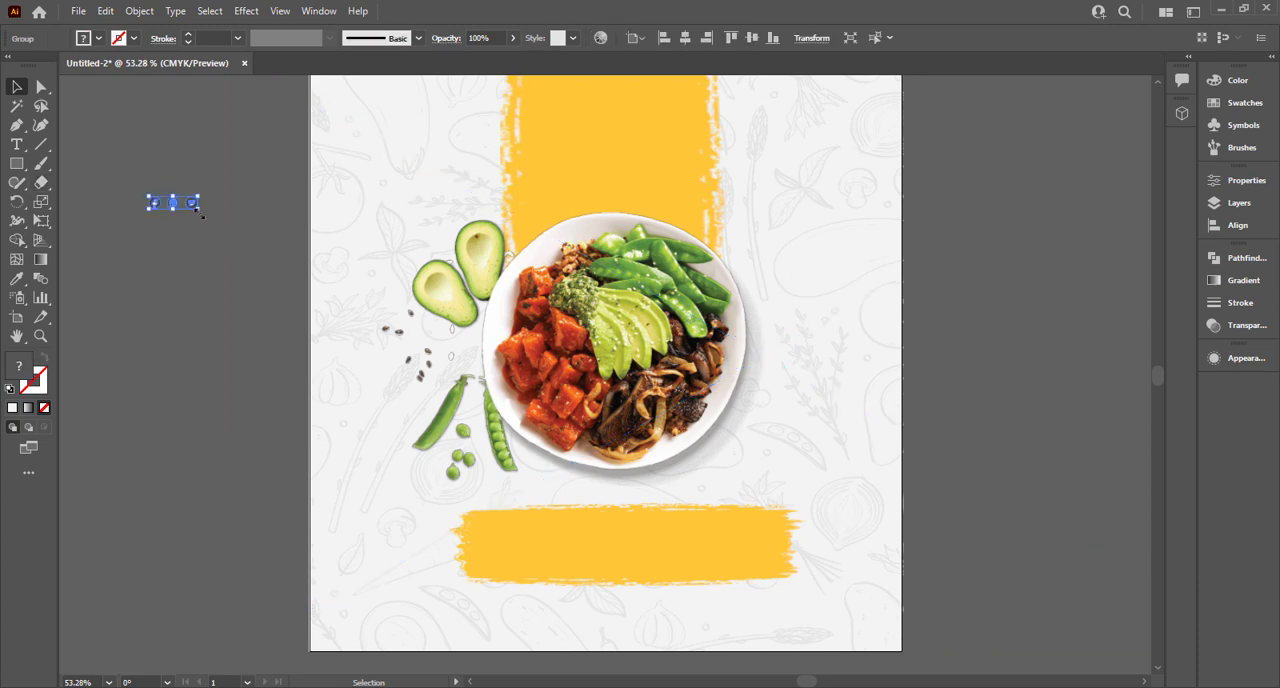
drag(199, 212, 419, 652)
right_click(206, 216)
mouse_move(300, 411)
click(397, 413)
click(288, 520)
scroll(298, 492, up, 2)
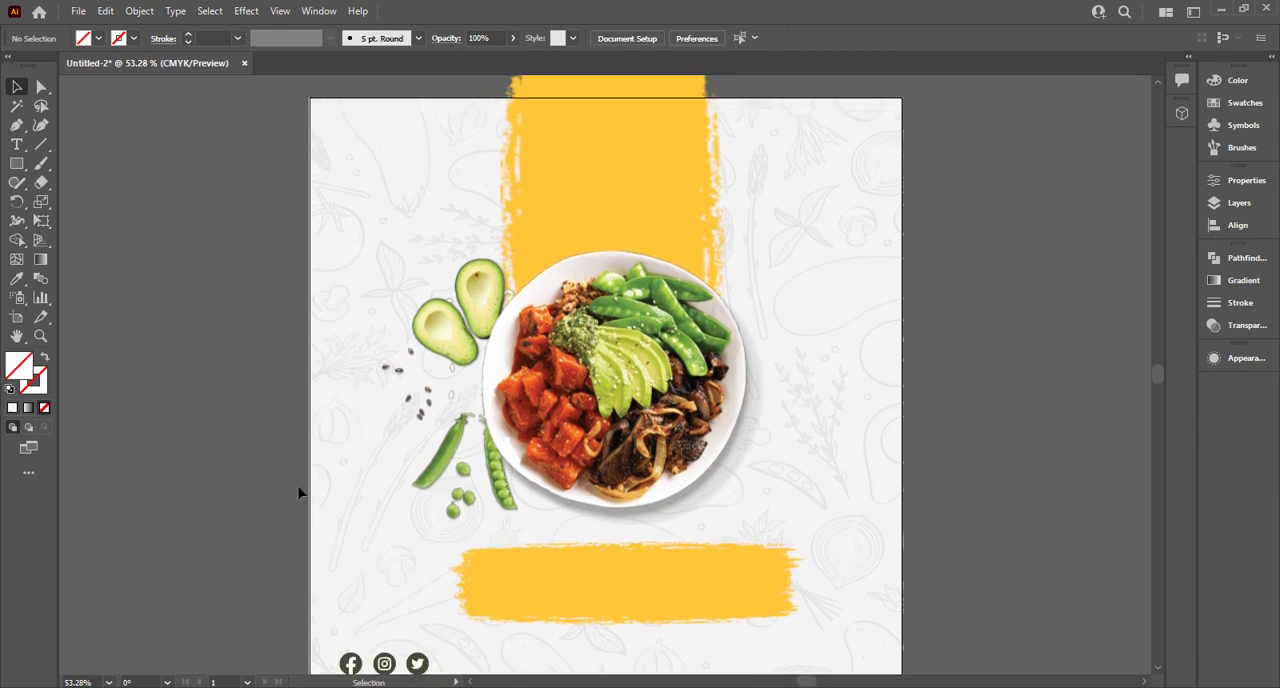
Shift the food plate image slightly down over the vertical brush stroke.
scroll(298, 492, up, 1)
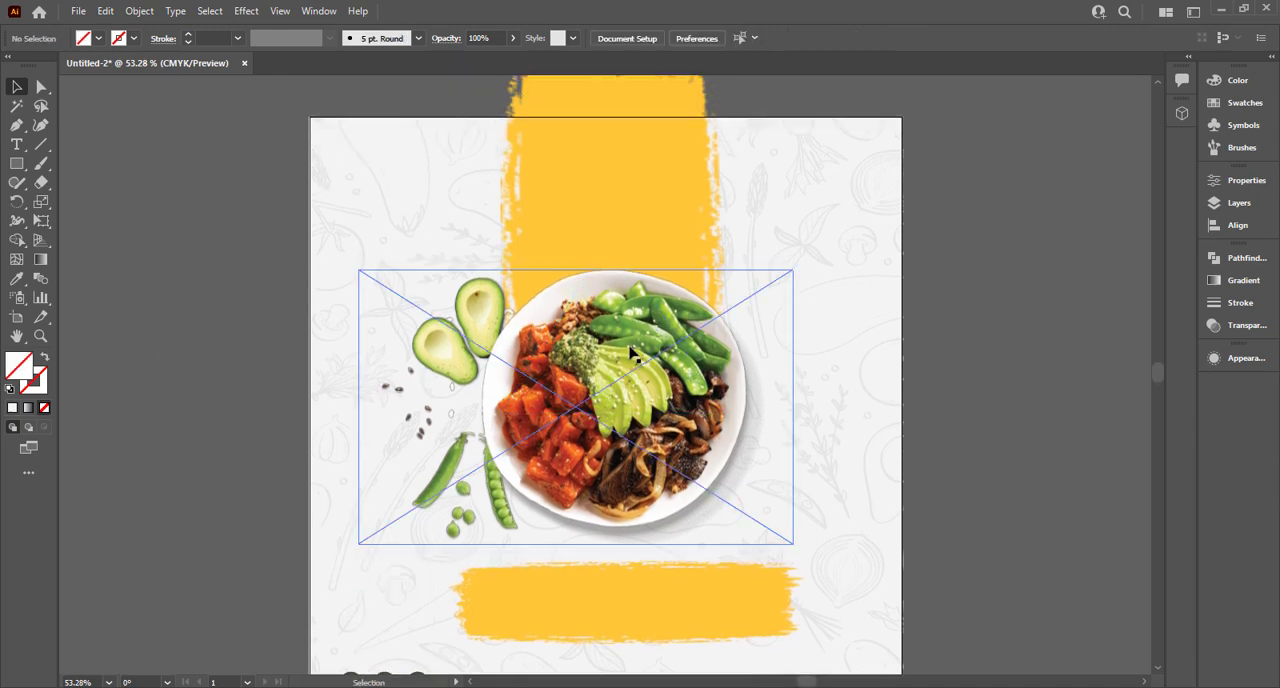
drag(628, 361, 615, 367)
click(205, 232)
Add a heading word beside the artboard for "Special" in Myriad Pro and scale it up to about 48 pt.
click(17, 145)
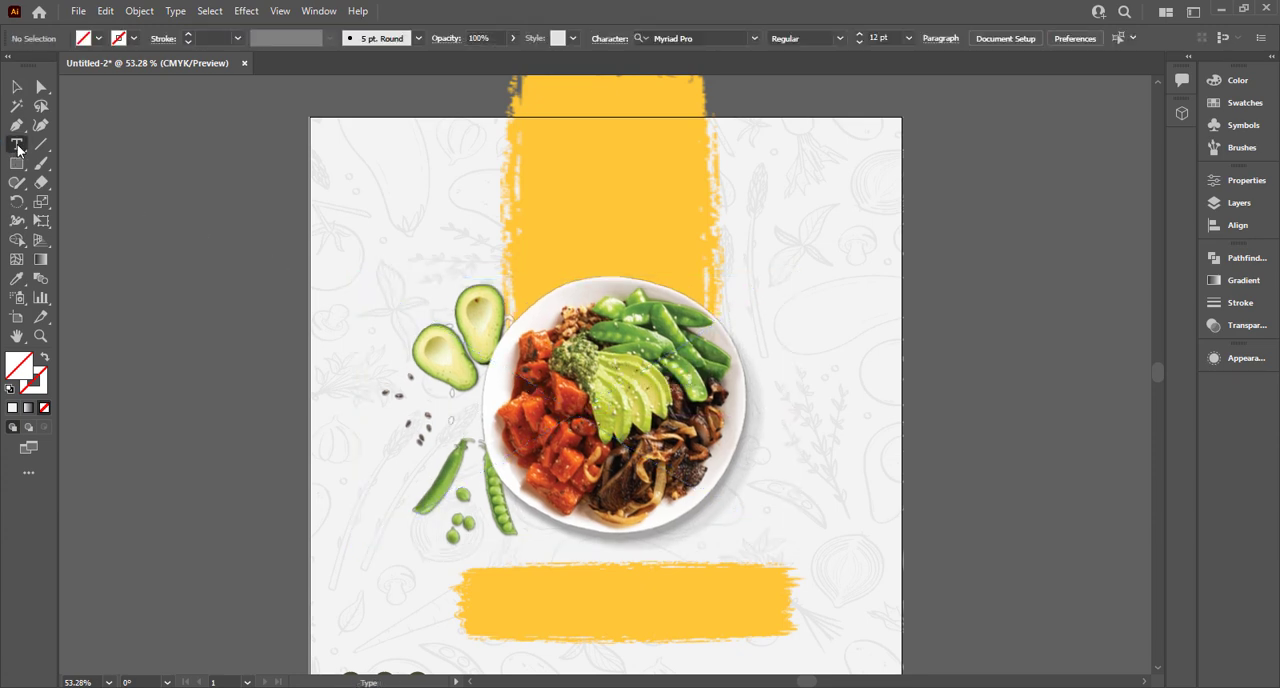
click(162, 279)
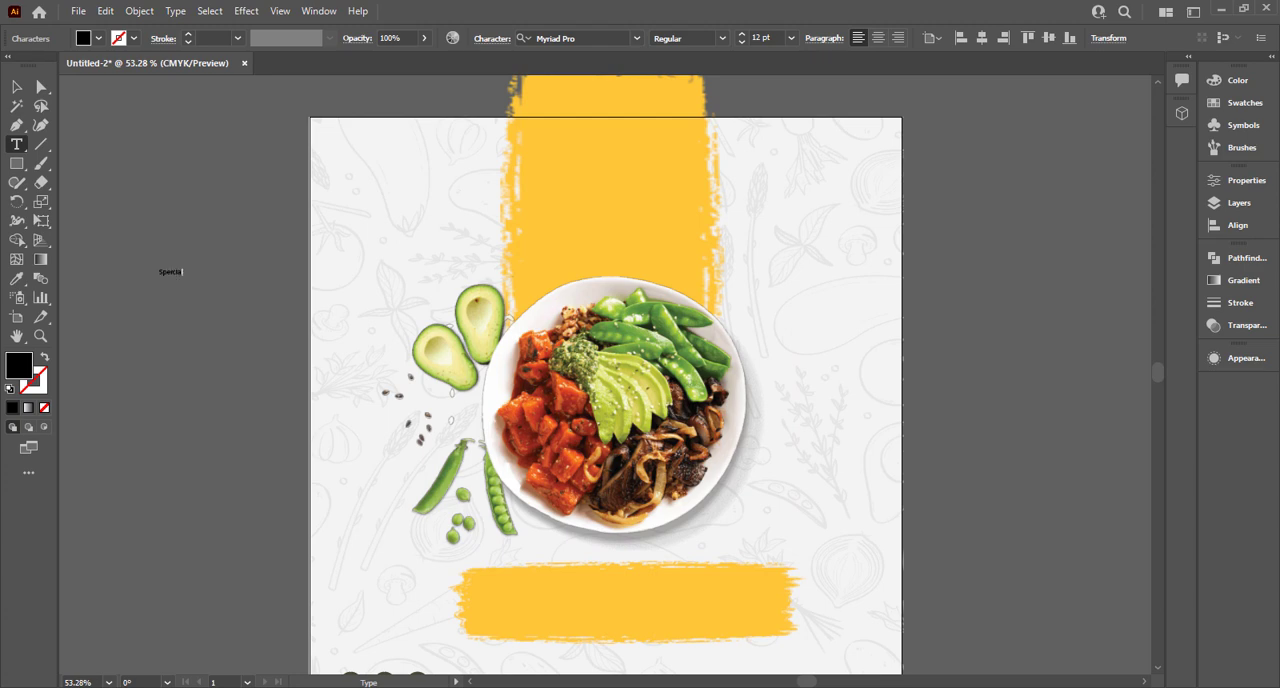
text(Special)
click(17, 88)
drag(185, 281, 252, 315)
Correct the spelling of the heading word so that it reads "Special".
double_click(217, 286)
click(204, 284)
key(BackSpace)
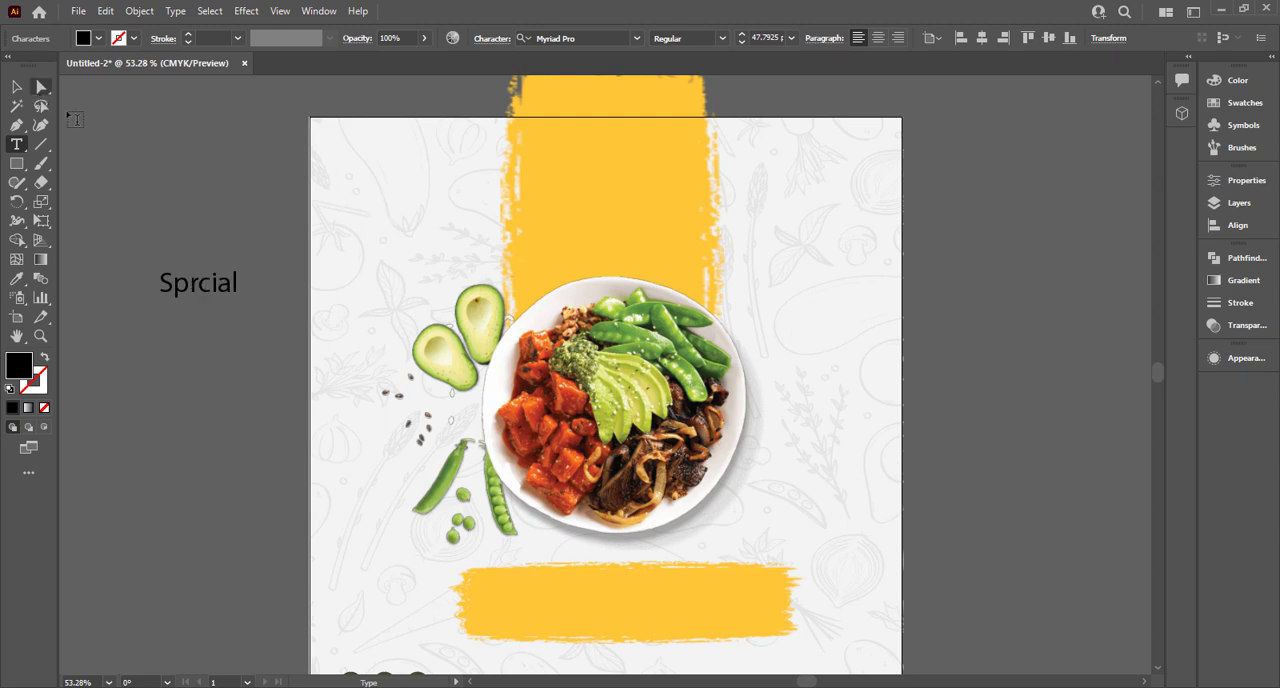
text(e)
key(BackSpace)
text(e)
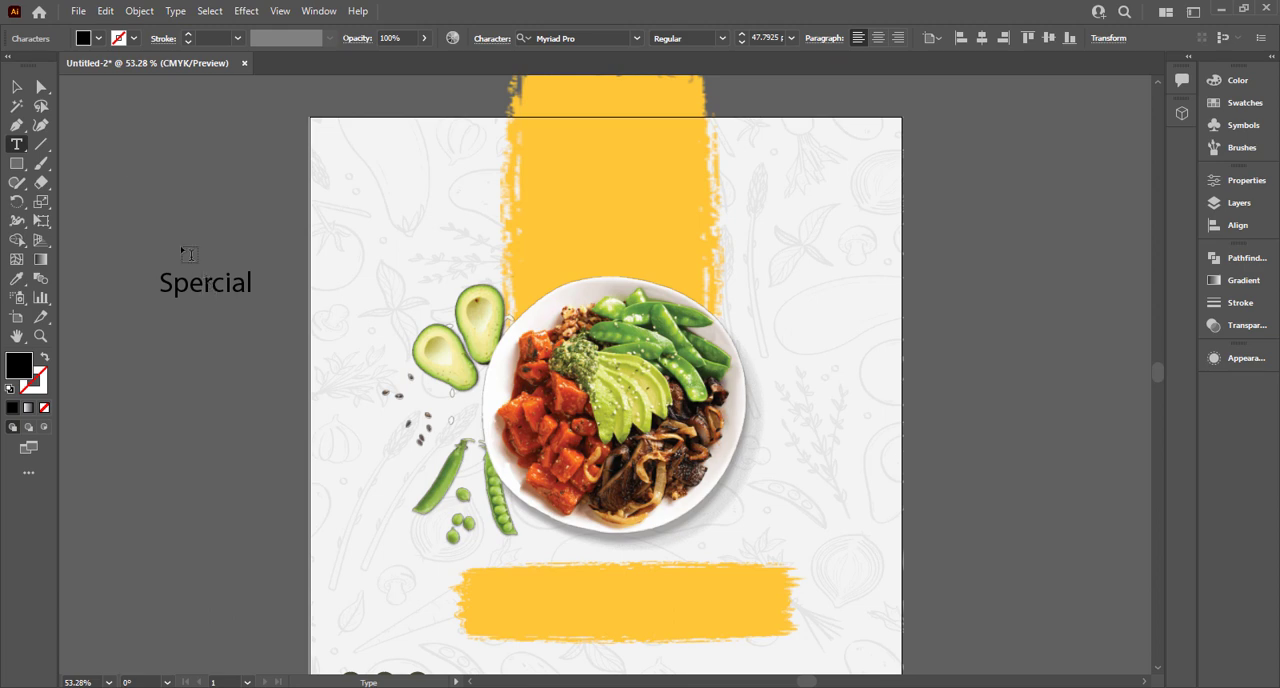
key(BackSpace)
click(19, 89)
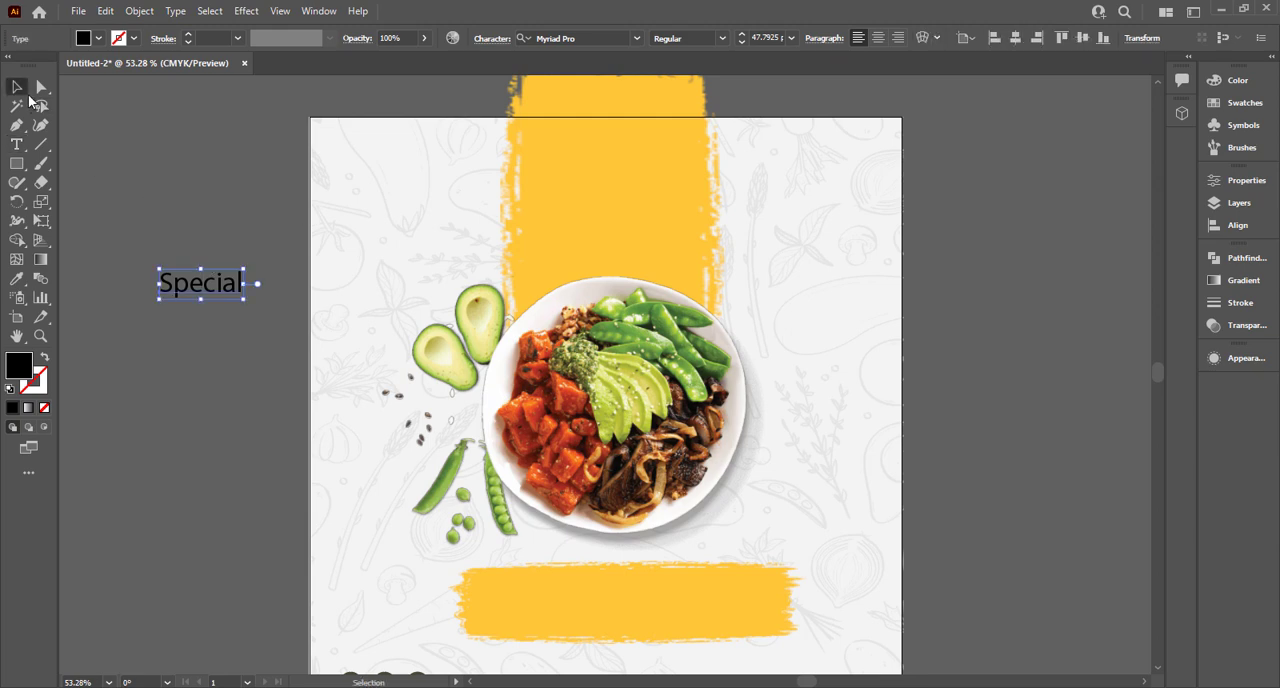
click(199, 214)
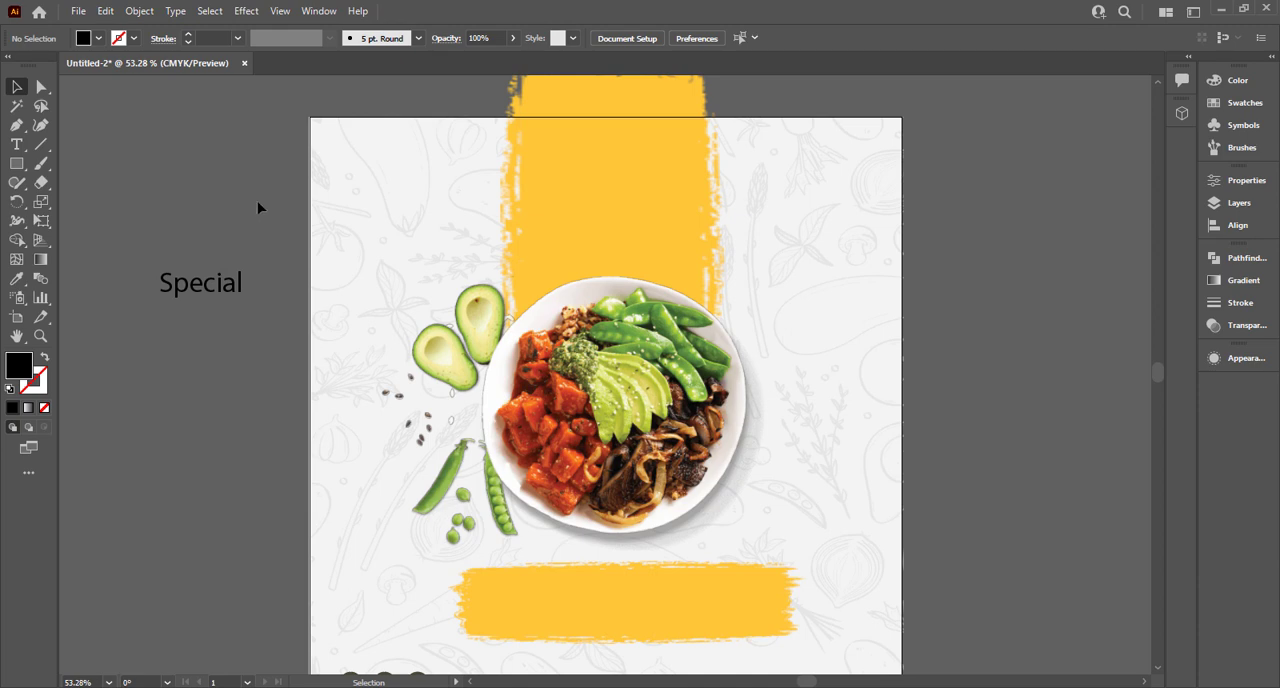
click(208, 283)
double_click(208, 283)
click(205, 283)
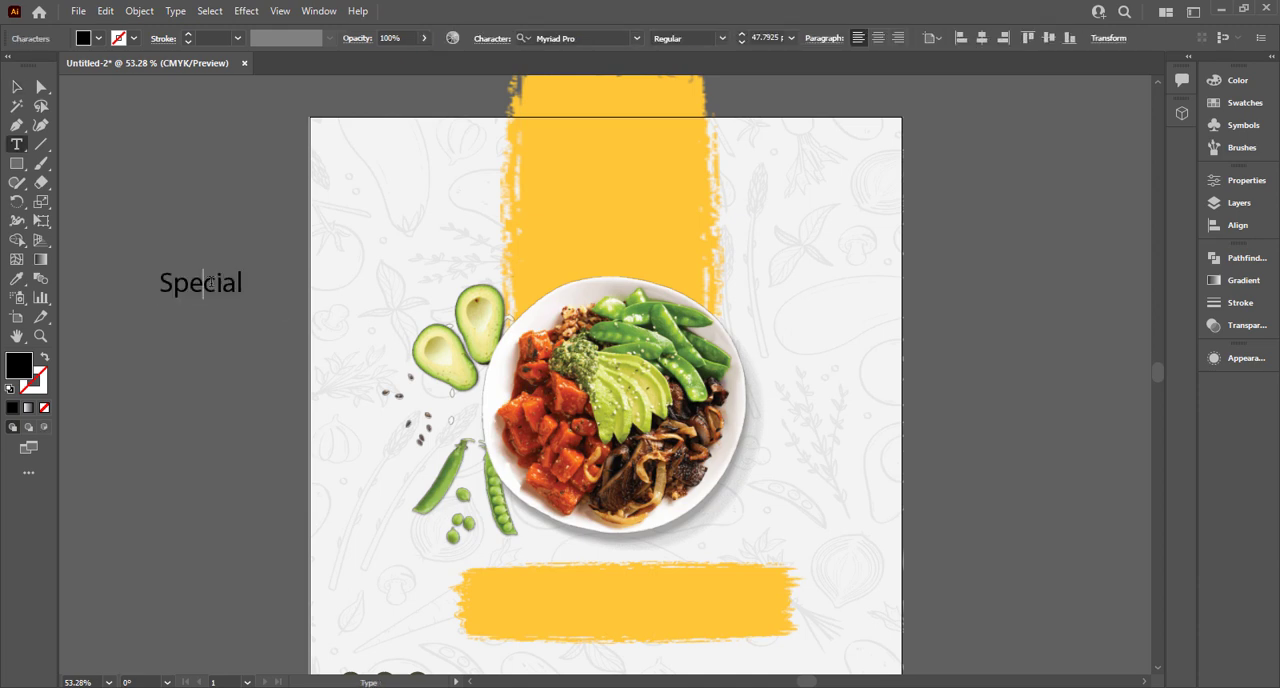
key(Escape)
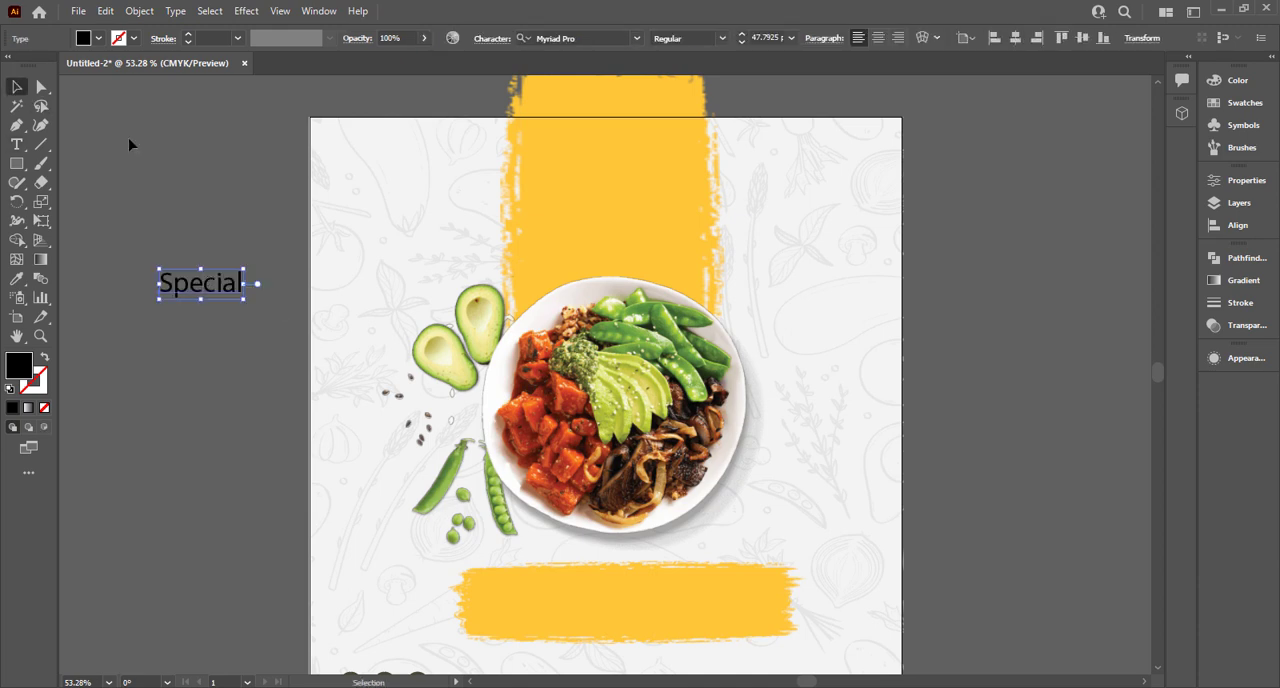
Duplicate the "Special" text directly below itself and change the copy to "Healthy".
drag(200, 284, 202, 338)
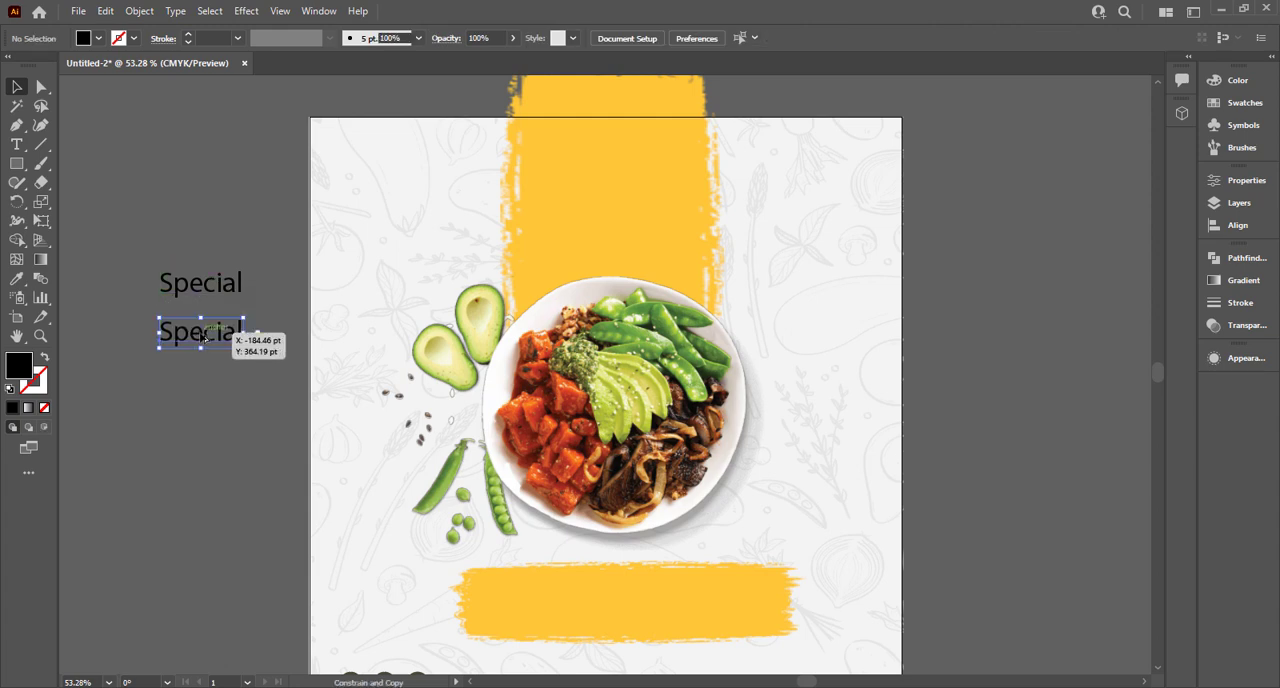
double_click(200, 332)
text(Healthy)
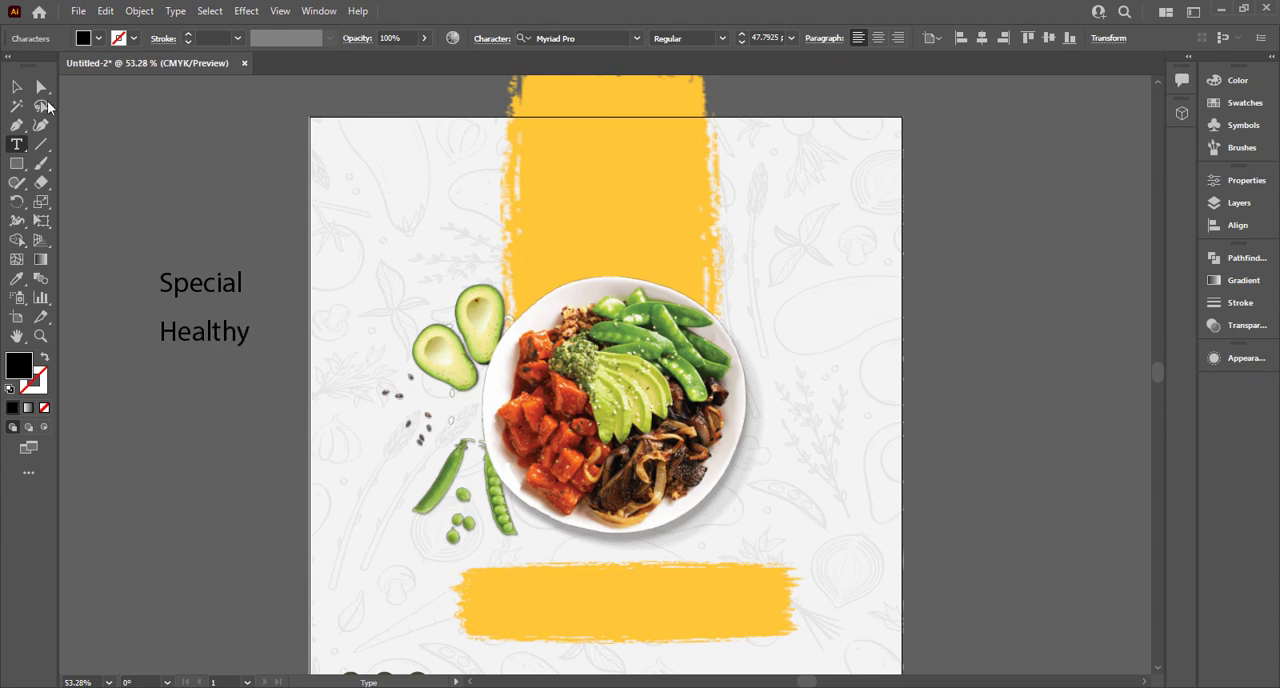
click(17, 87)
click(186, 131)
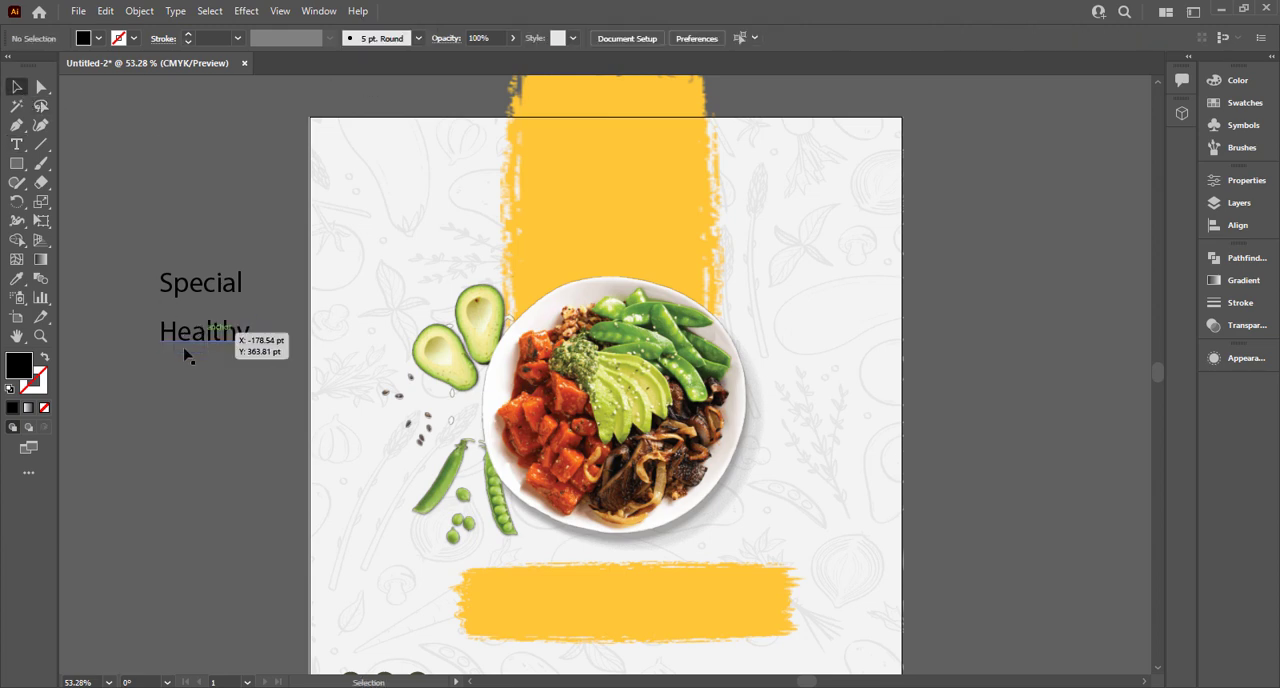
Duplicate the "Healthy" text directly below itself and change the copy to "Menu".
mouse_move(186, 357)
mouse_down()
mouse_move(206, 349)
mouse_move(205, 392)
mouse_up()
double_click(204, 385)
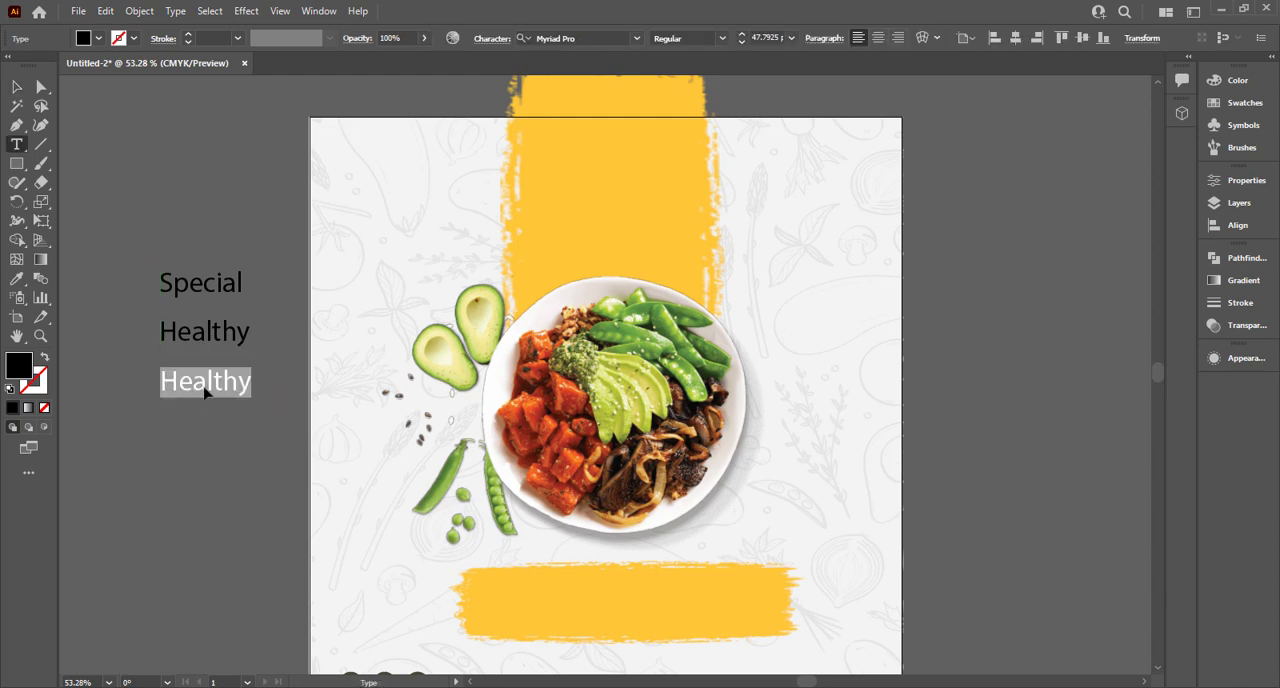
text(Menu)
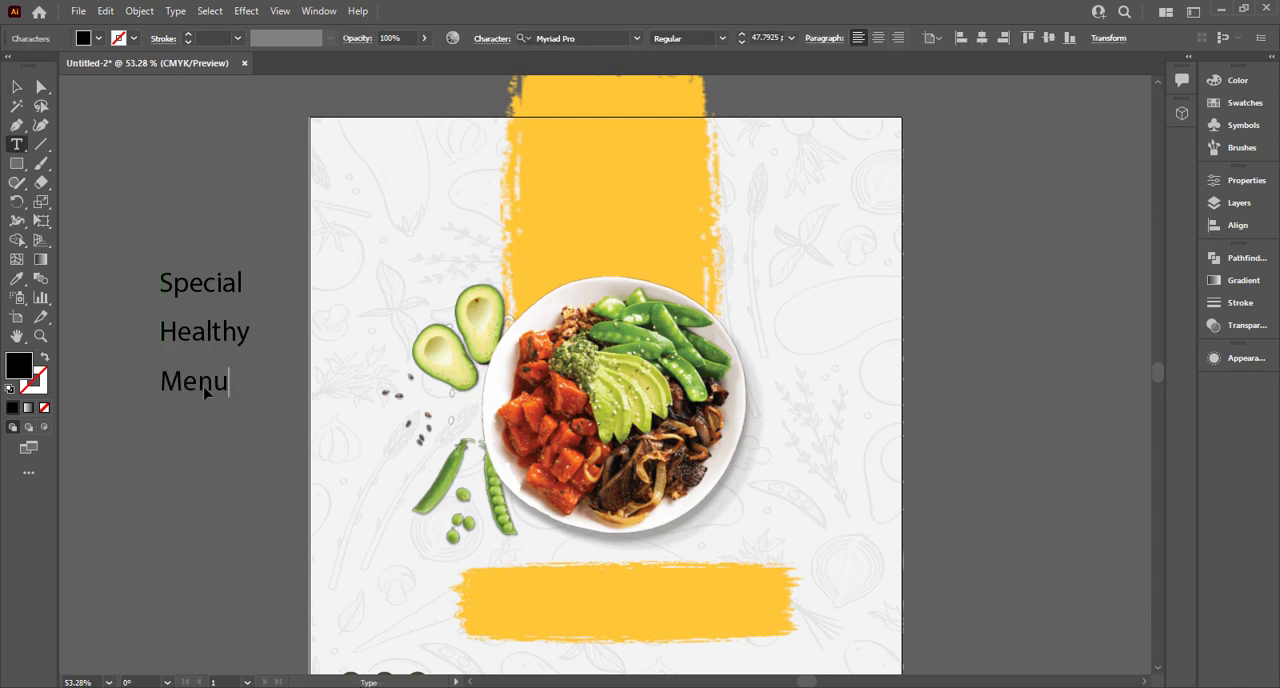
click(17, 87)
Duplicate the "Menu" text below itself and change the copy to "This Weakend Only".
click(209, 404)
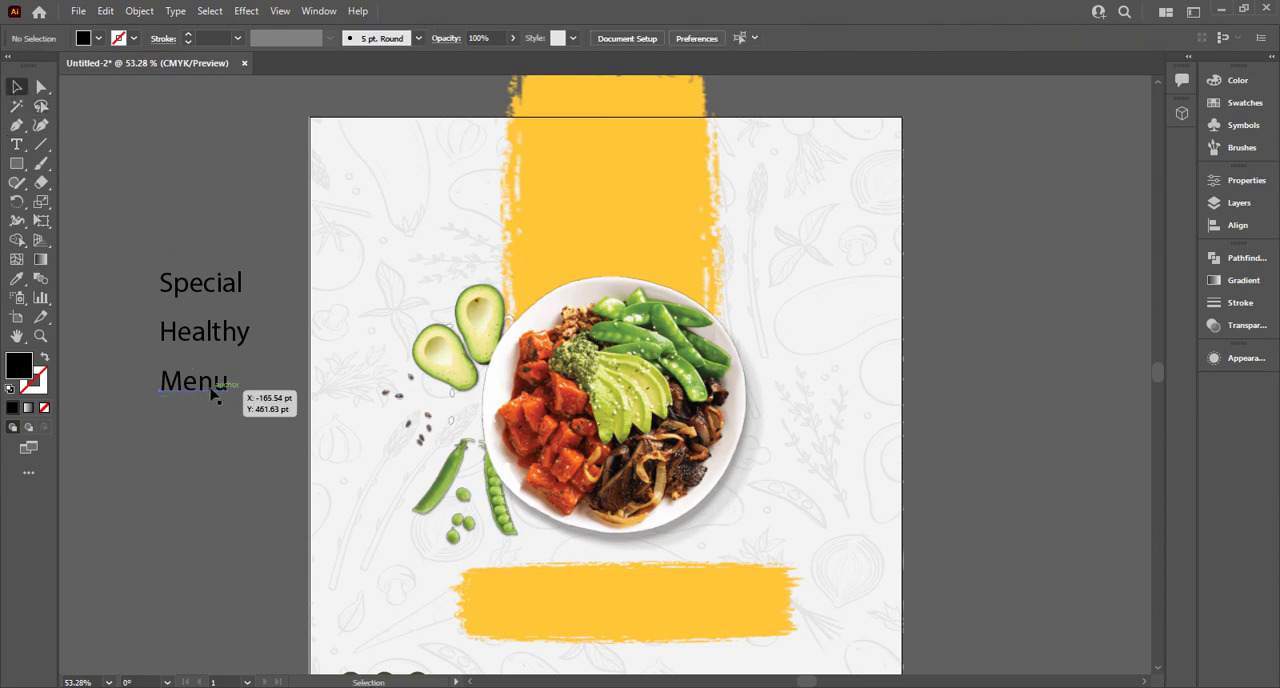
drag(204, 471, 204, 470)
double_click(203, 462)
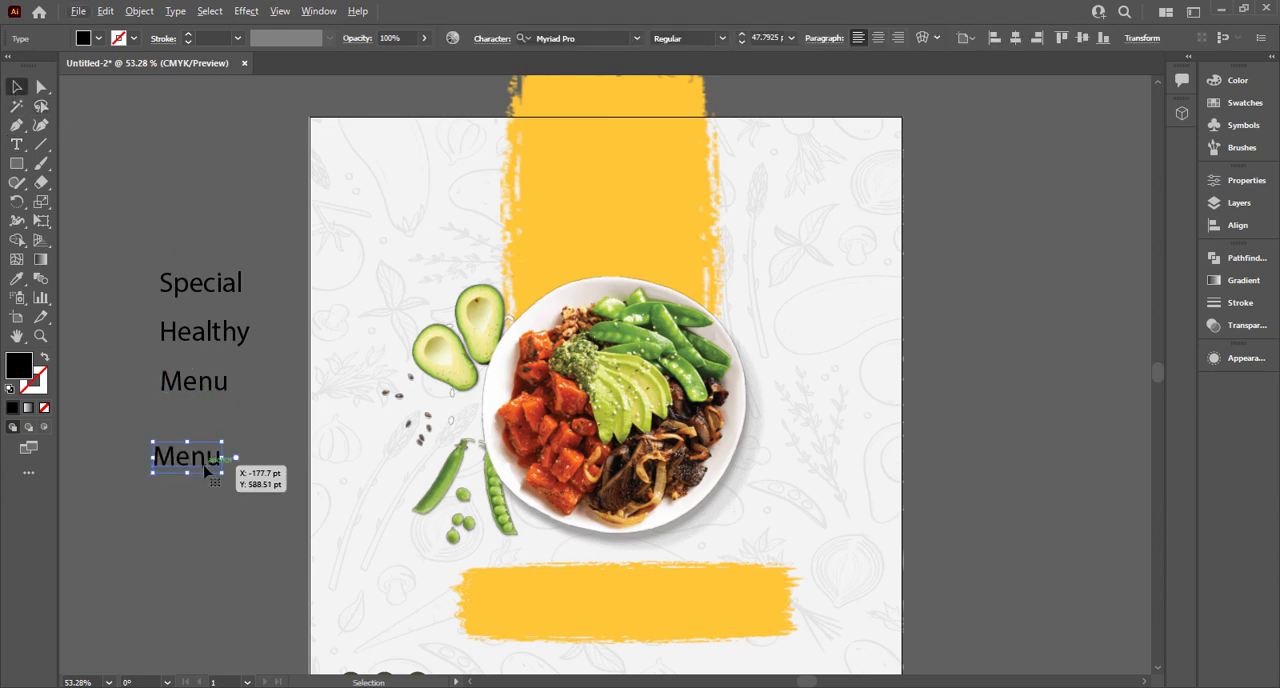
text(This)
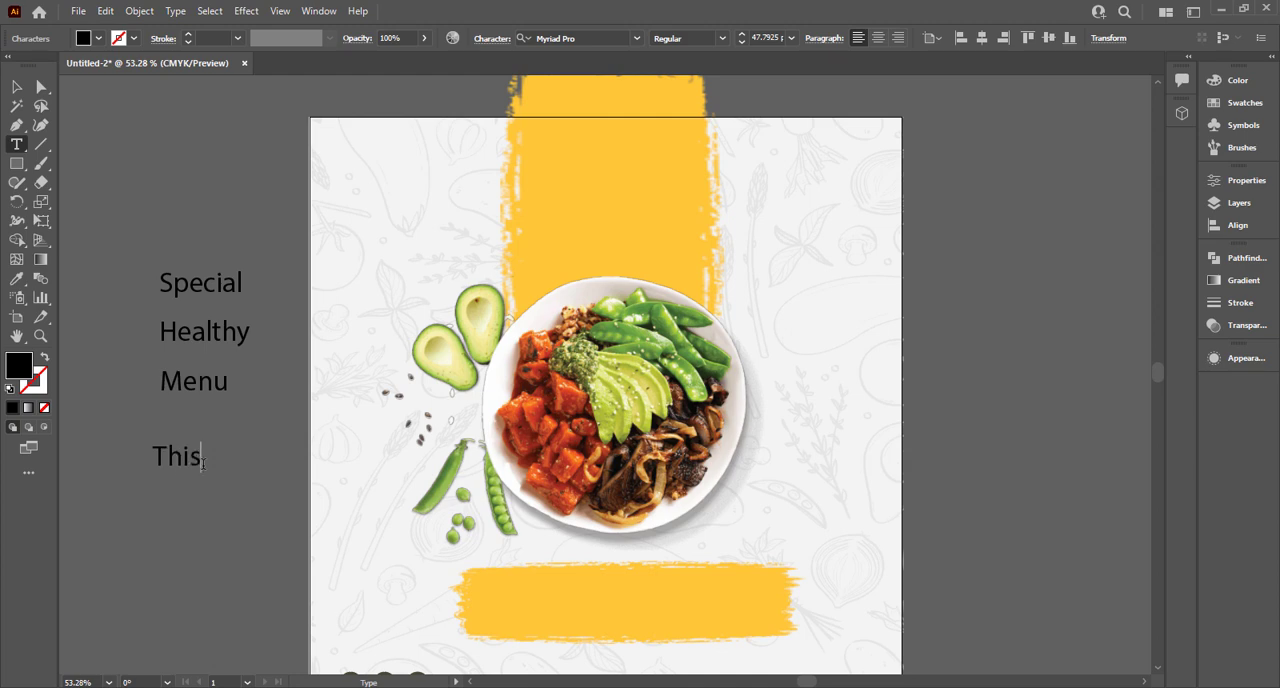
text( Weakend Only)
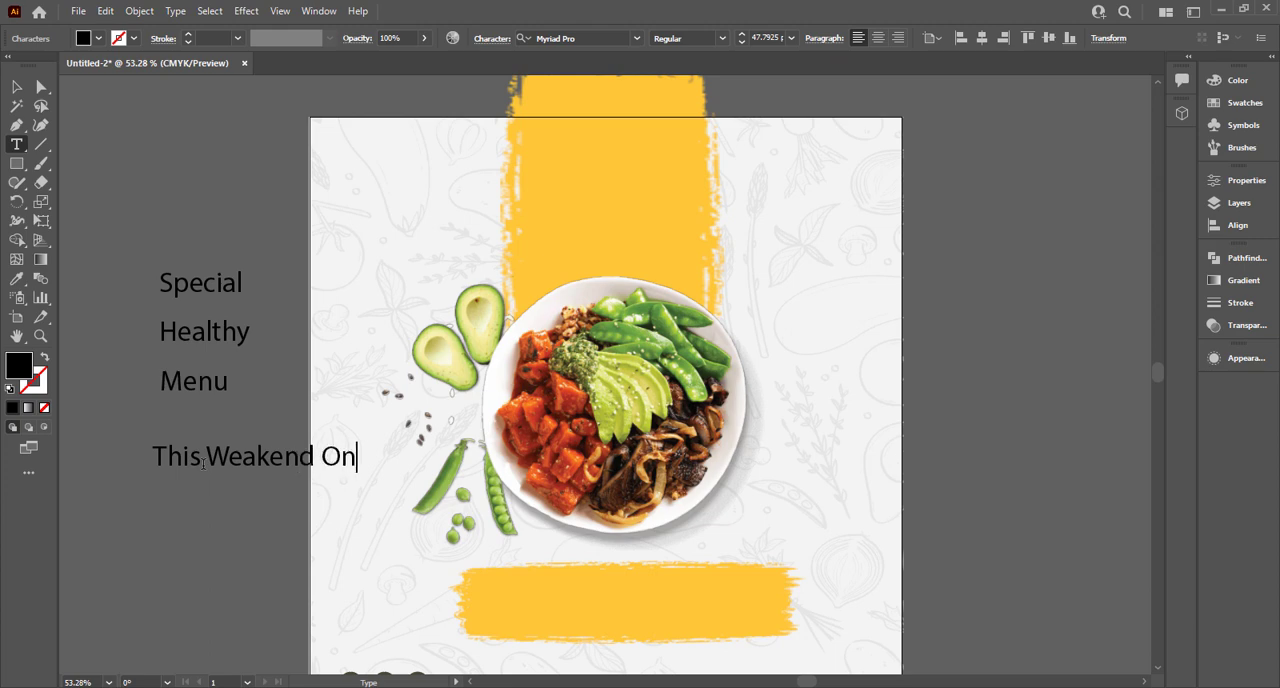
Enlarge the "Healthy" text to about 58 pt and place it just below "Special", offset slightly to the right.
click(17, 87)
key(space)
drag(237, 197, 361, 194)
mouse_move(271, 211)
mouse_down()
mouse_move(380, 471)
mouse_move(249, 451)
mouse_up()
click(244, 322)
drag(247, 325, 265, 332)
drag(244, 321, 262, 304)
Scale "Menu" up to about 114 pt beneath "Healthy" and move "This Weakend Only" up close under it.
click(206, 356)
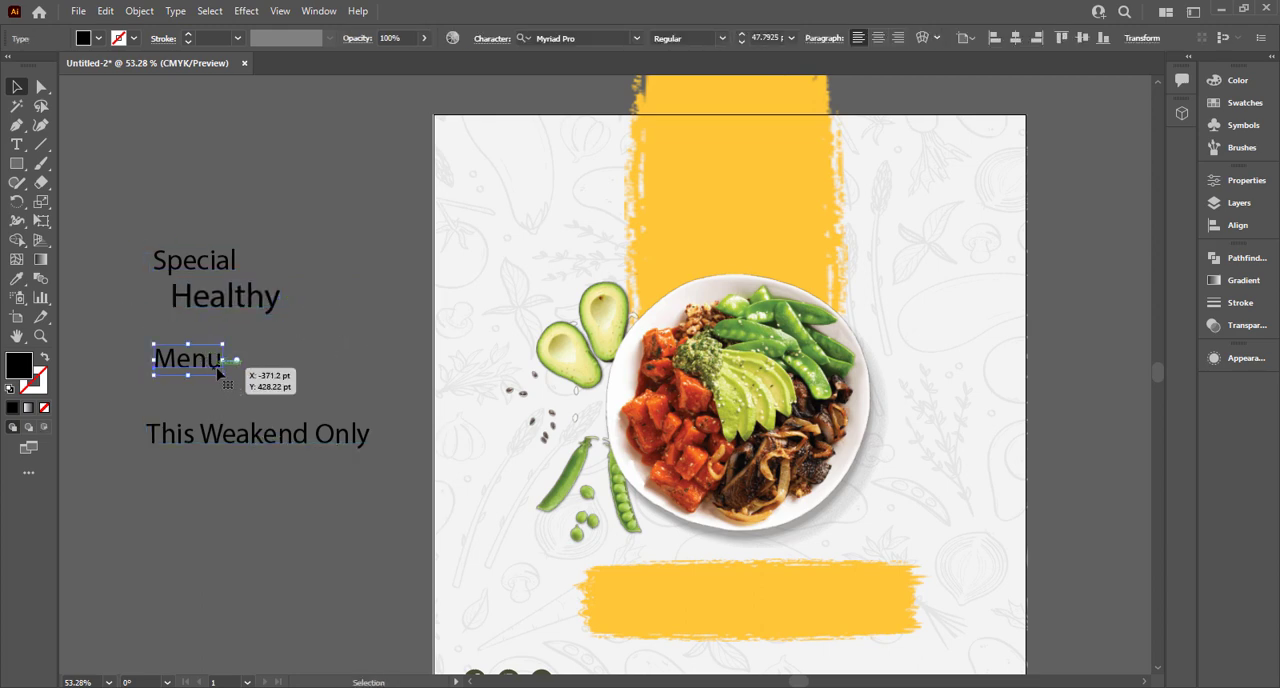
mouse_move(222, 372)
mouse_down()
mouse_move(318, 417)
mouse_move(226, 420)
mouse_move(231, 360)
mouse_up()
drag(247, 447, 240, 400)
Set the font of both "Special" and "This Weakend Only" to Badcats Regular.
click(225, 262)
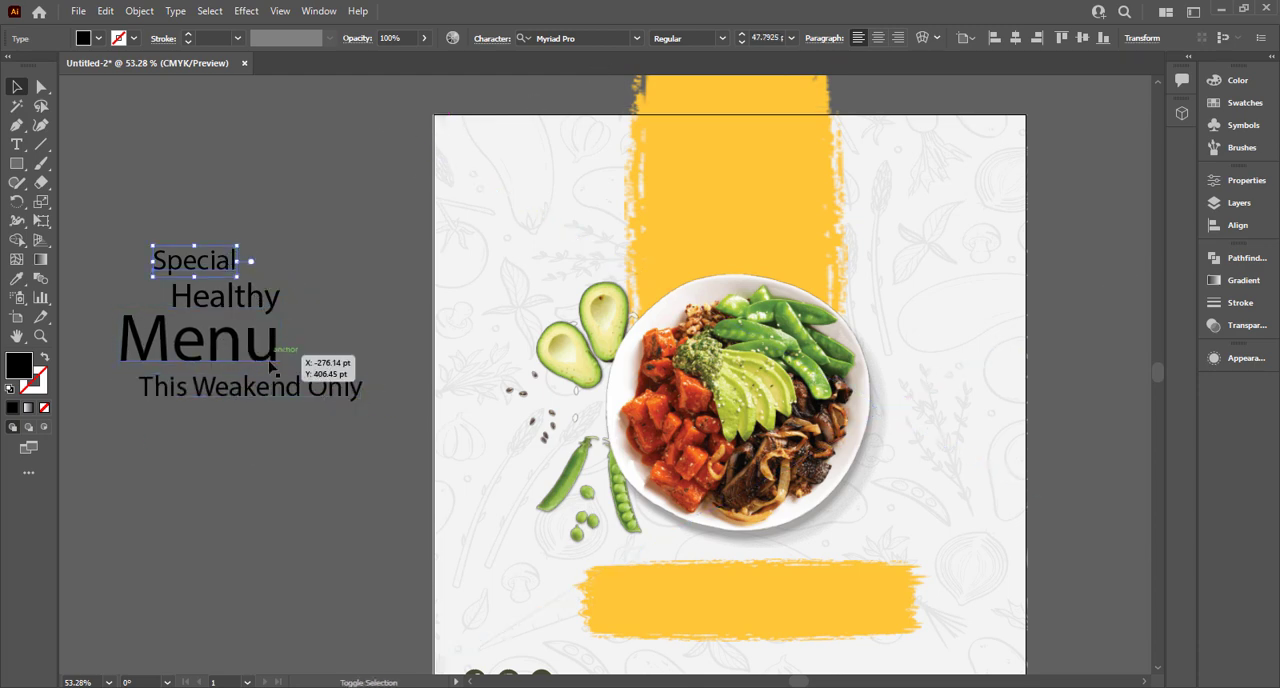
shift+click(286, 386)
click(603, 37)
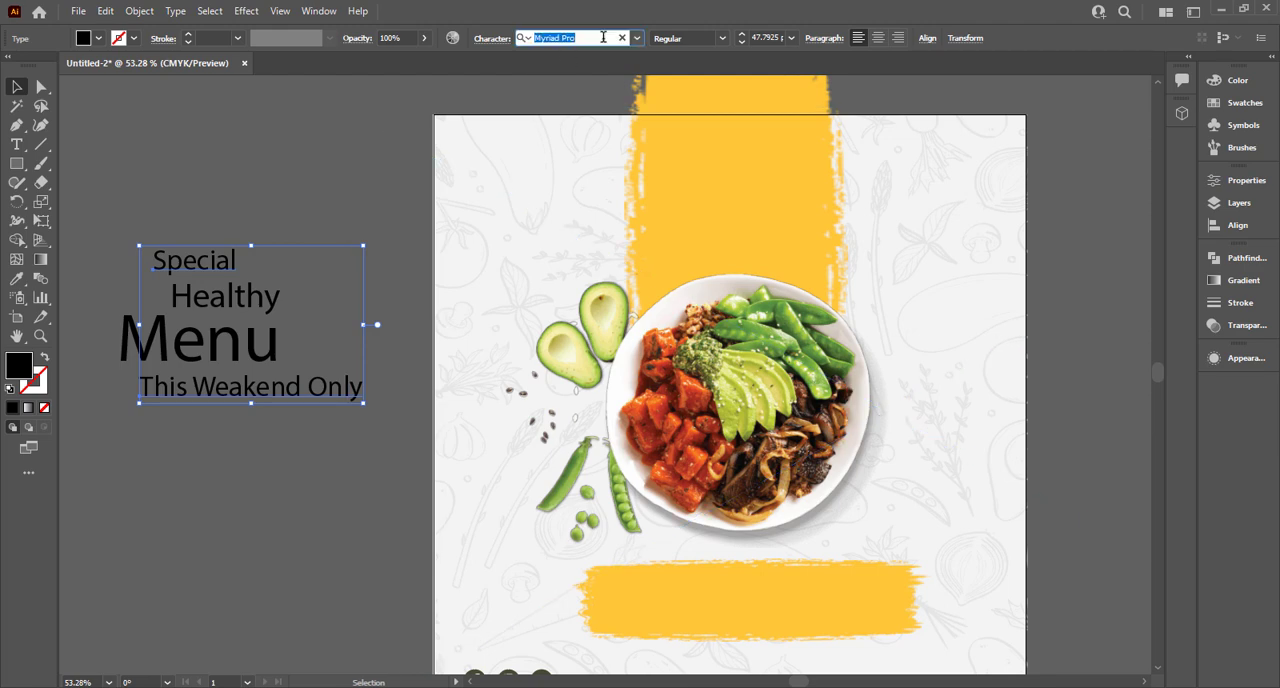
text(ba)
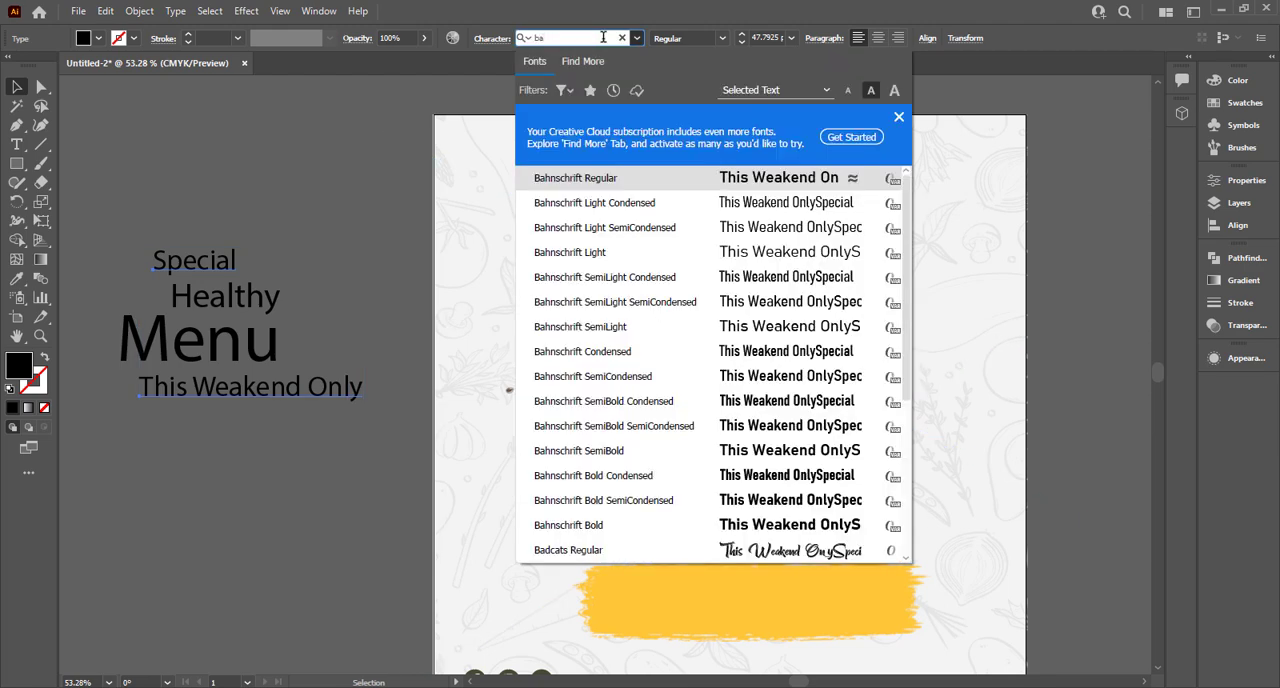
text(d)
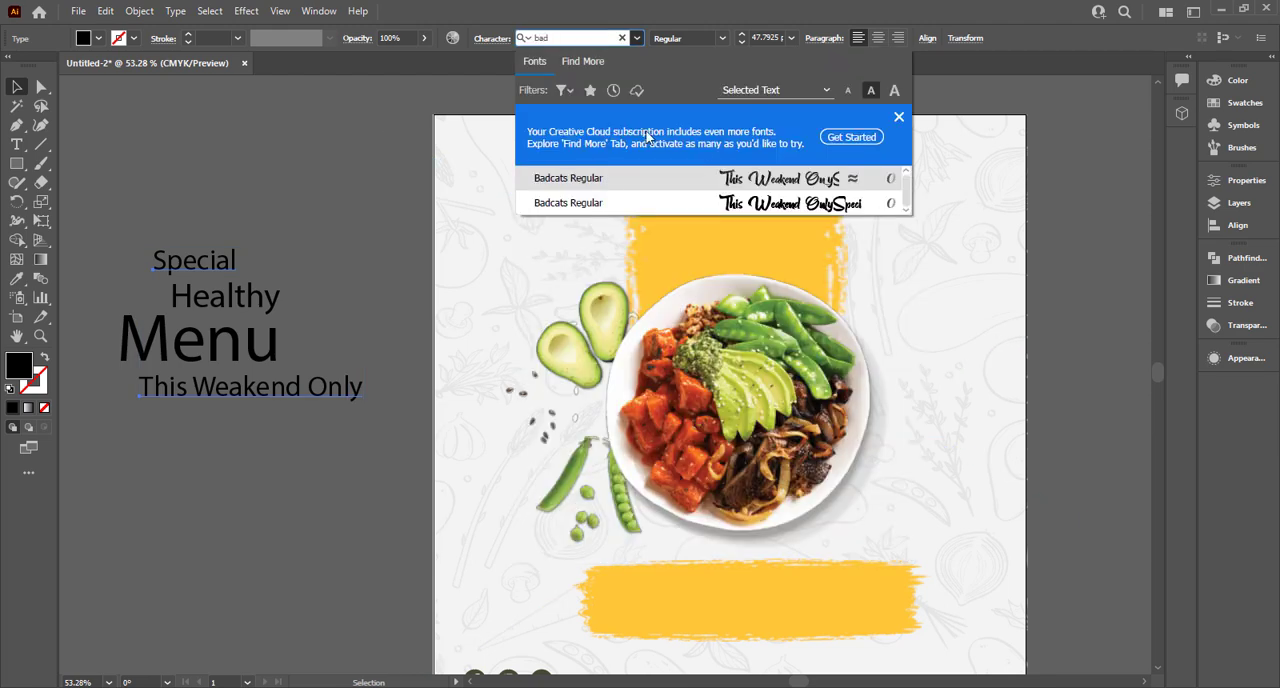
click(727, 177)
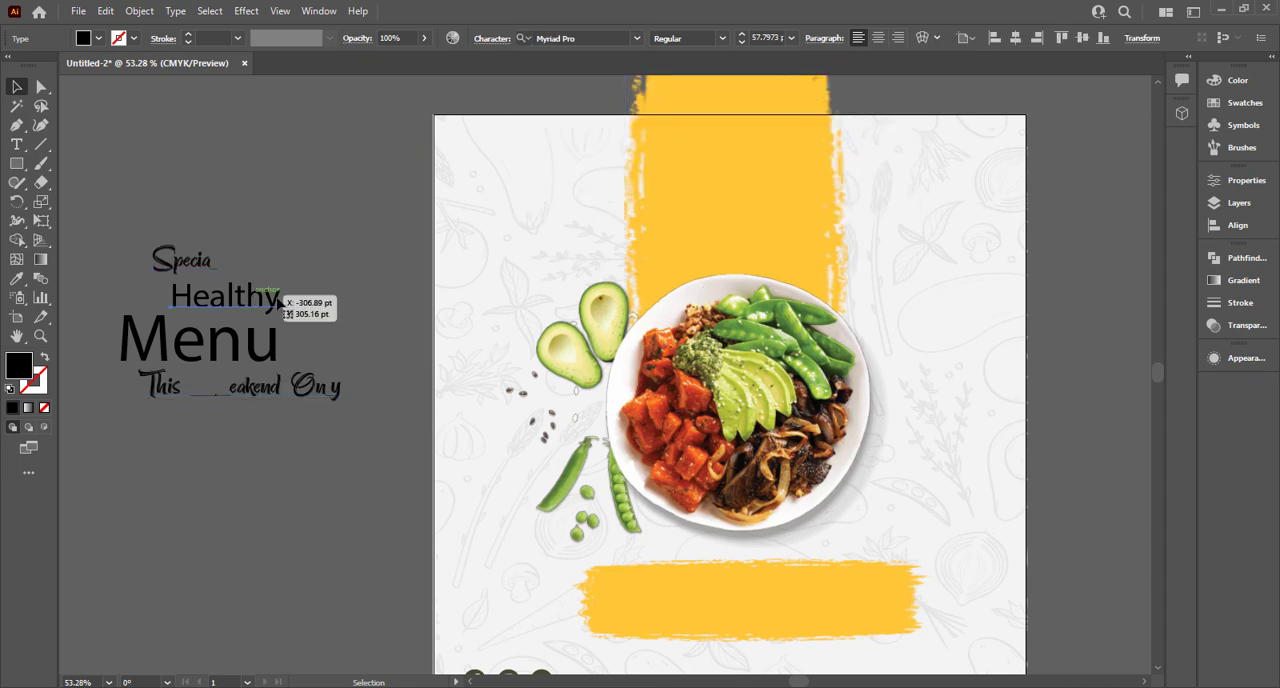
Set the font of the "Menu" text to Cheddar Gothic Rough.
click(604, 40)
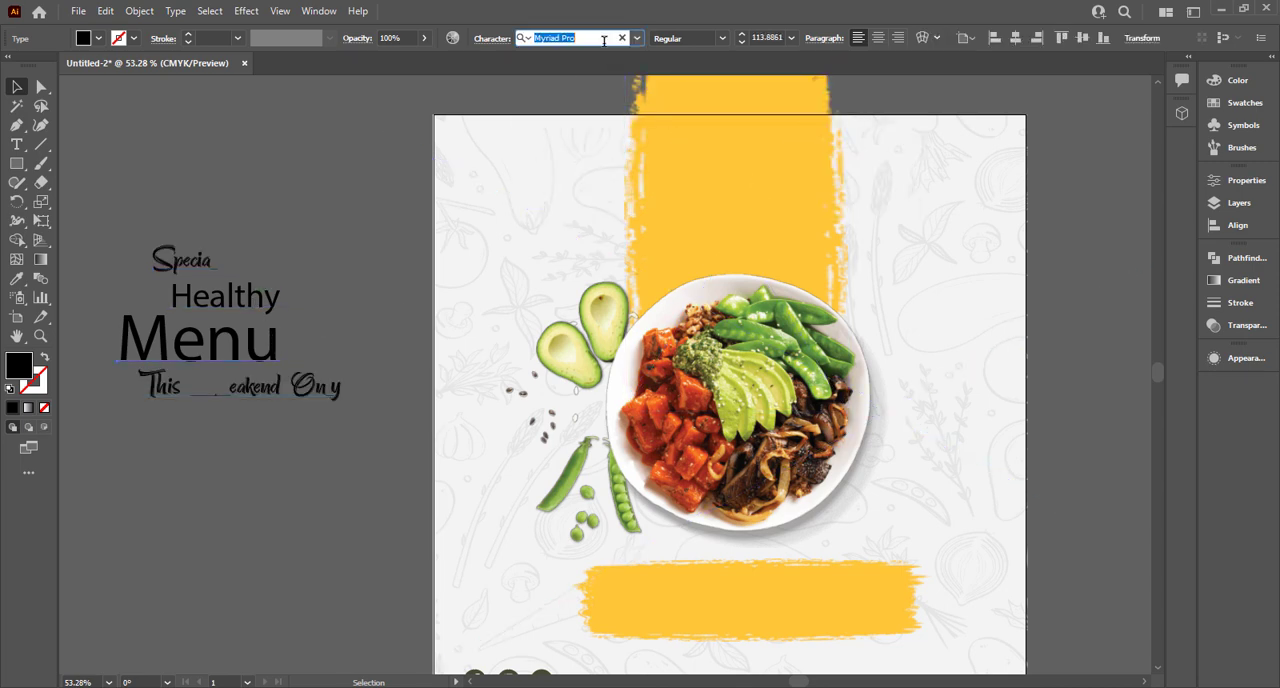
text(e)
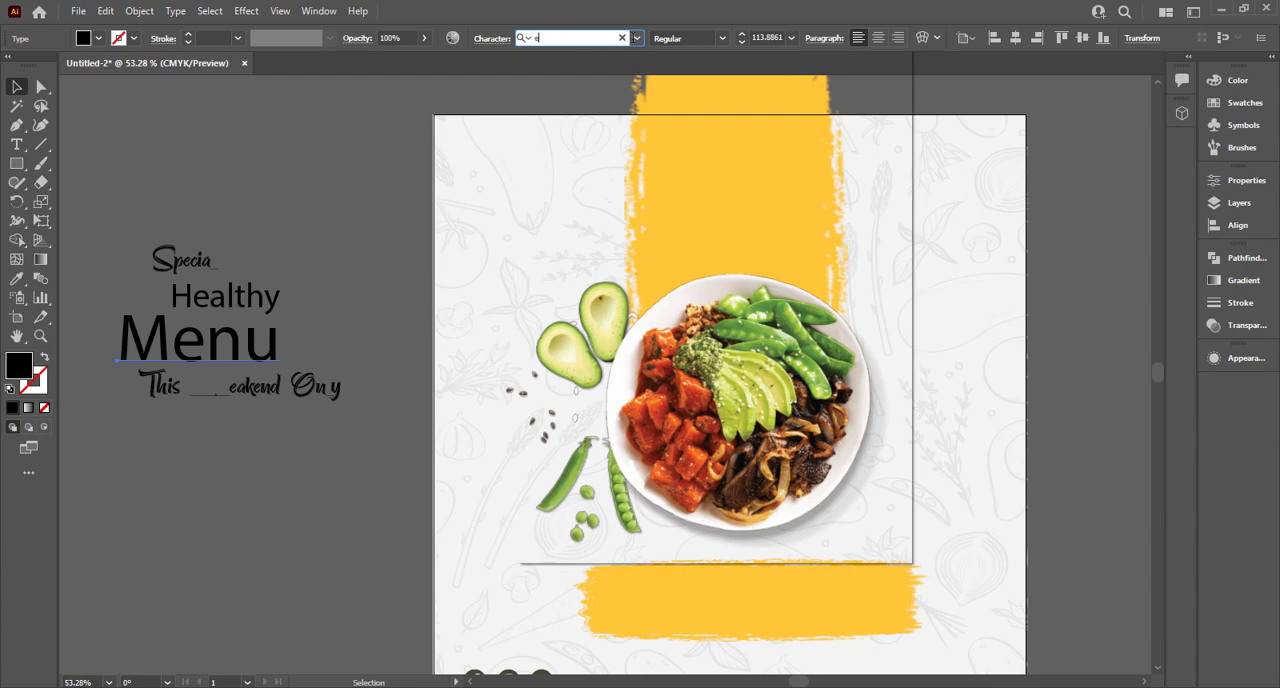
click(638, 42)
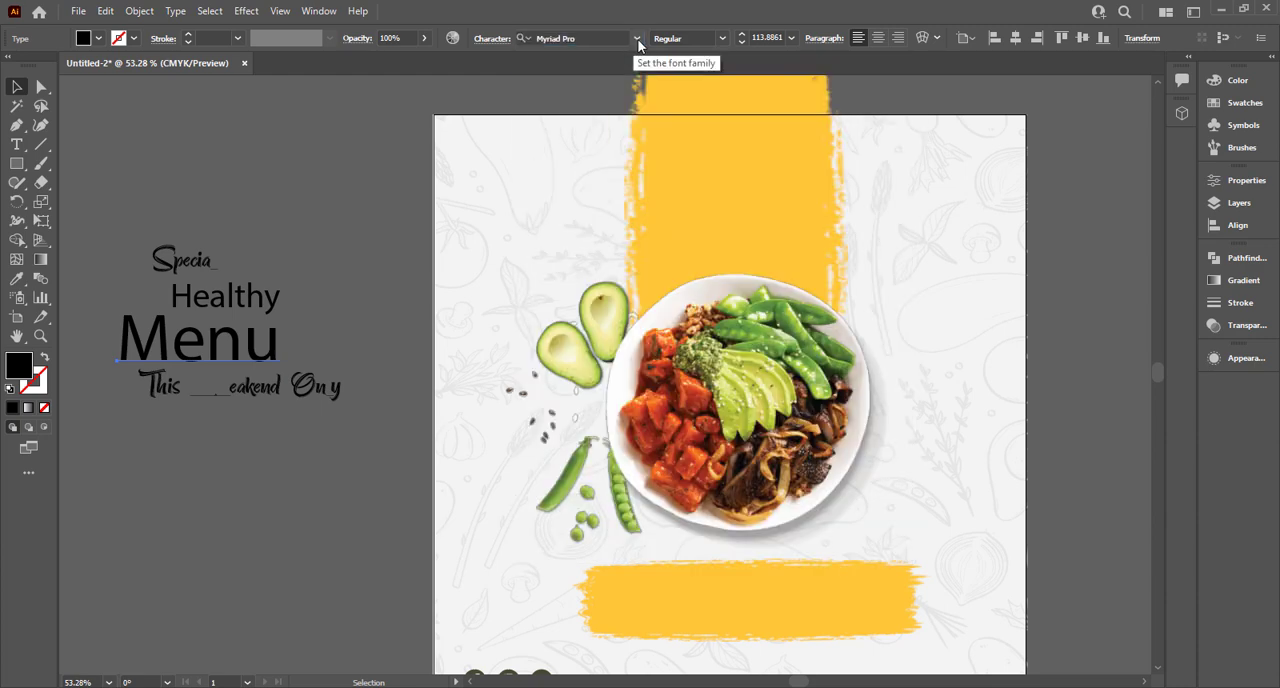
click(638, 42)
scroll(796, 352, down, 5)
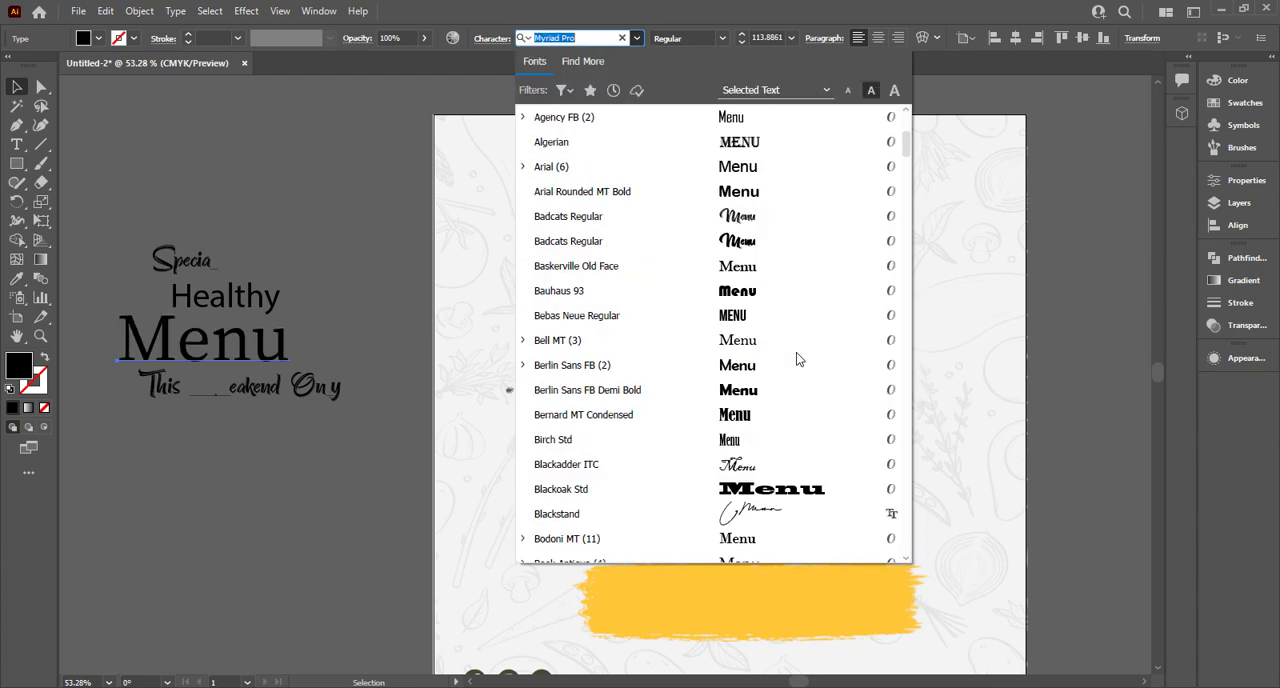
scroll(793, 411, down, 7)
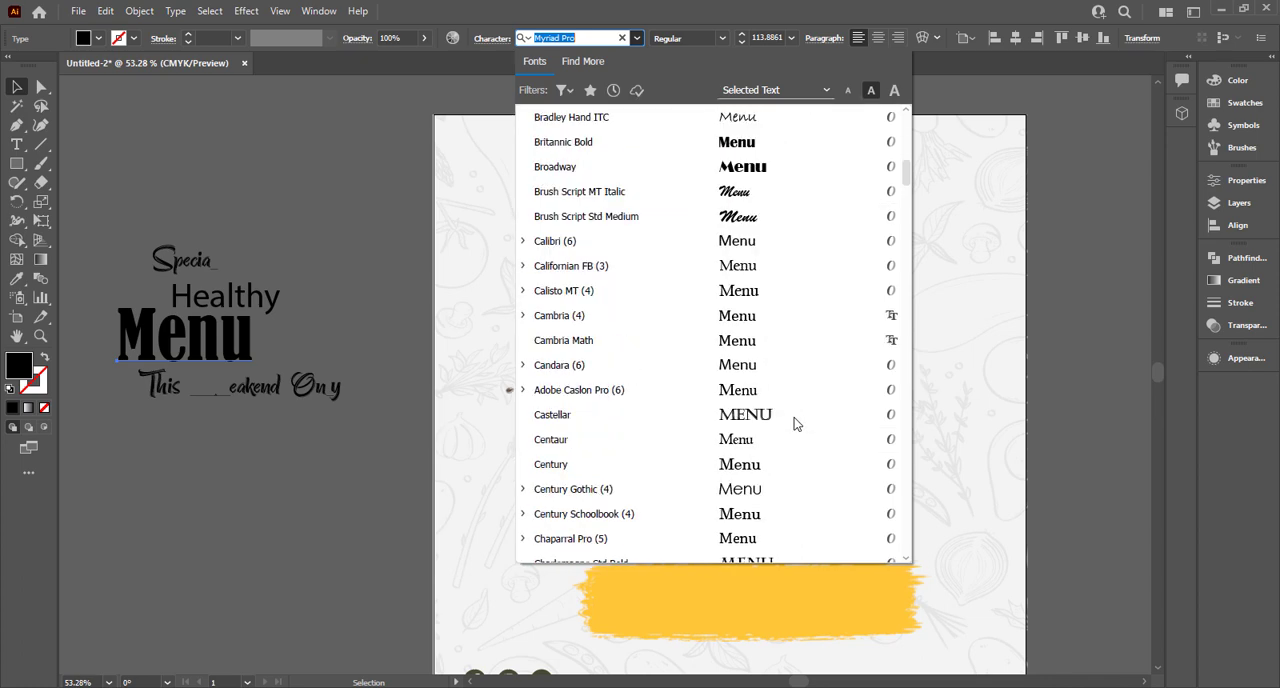
scroll(796, 424, down, 4)
click(769, 263)
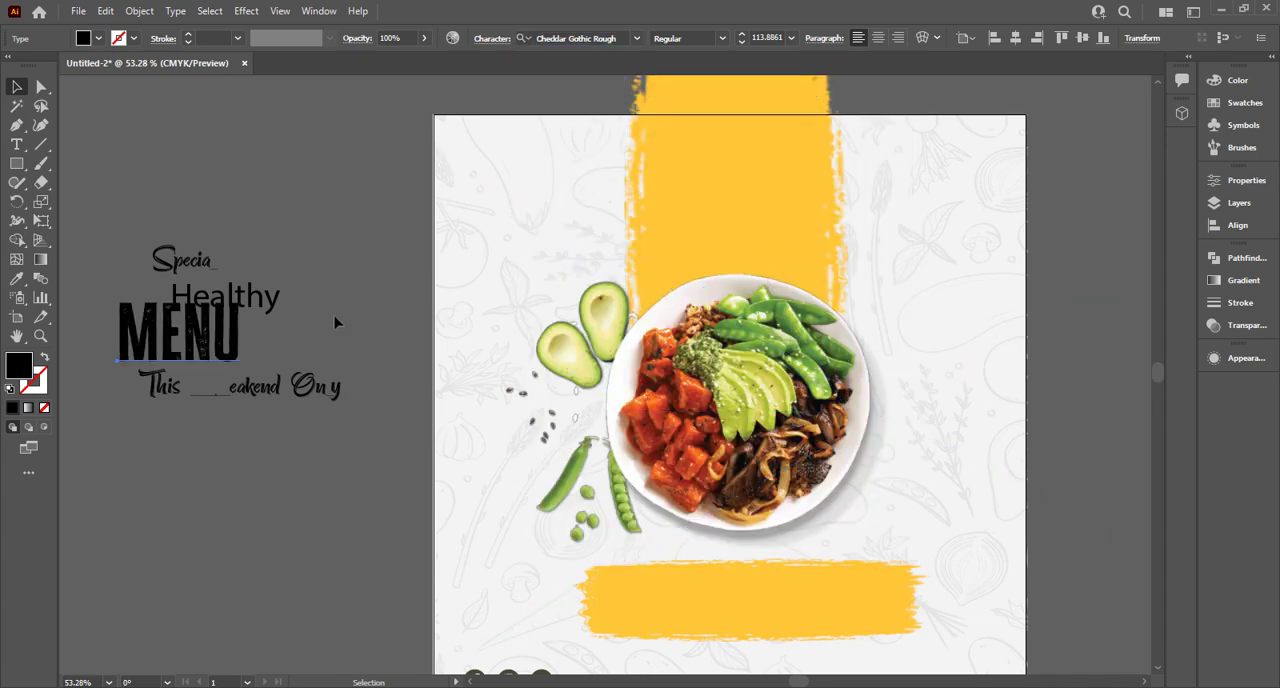
Reposition "Special" and "Healthy" above "MENU" so that the words no longer overlap the large word.
drag(261, 301, 272, 290)
drag(200, 273, 158, 263)
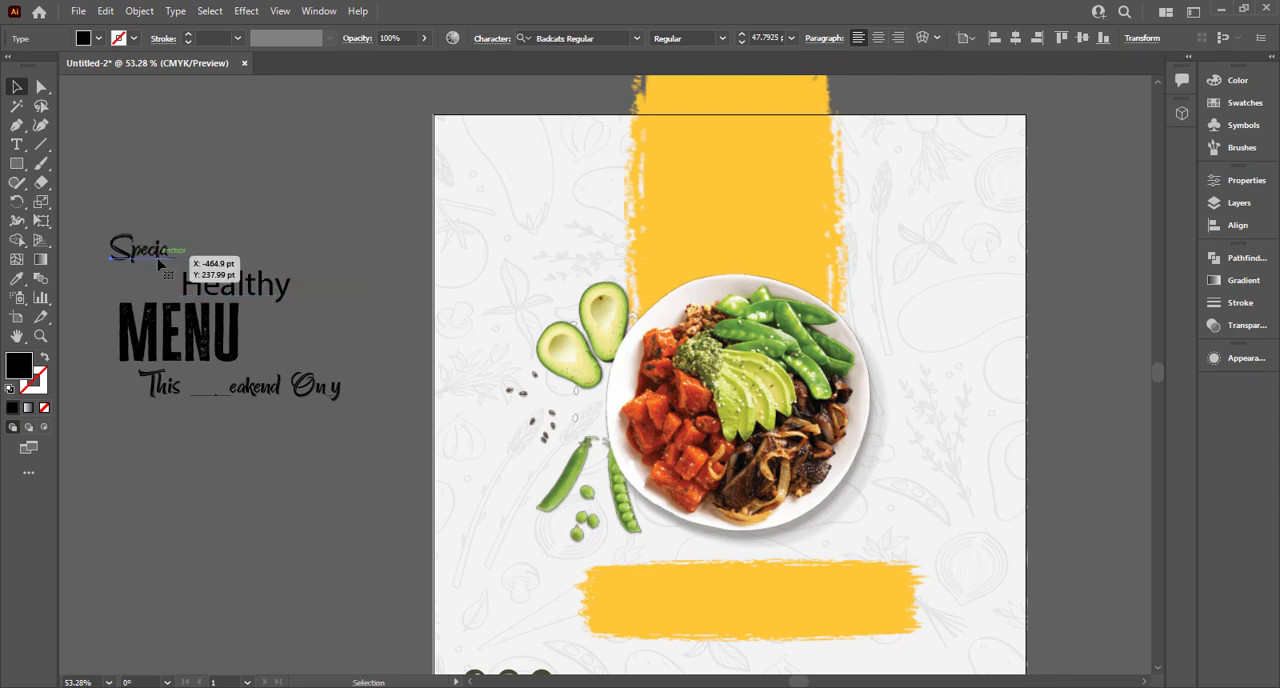
drag(241, 284, 324, 272)
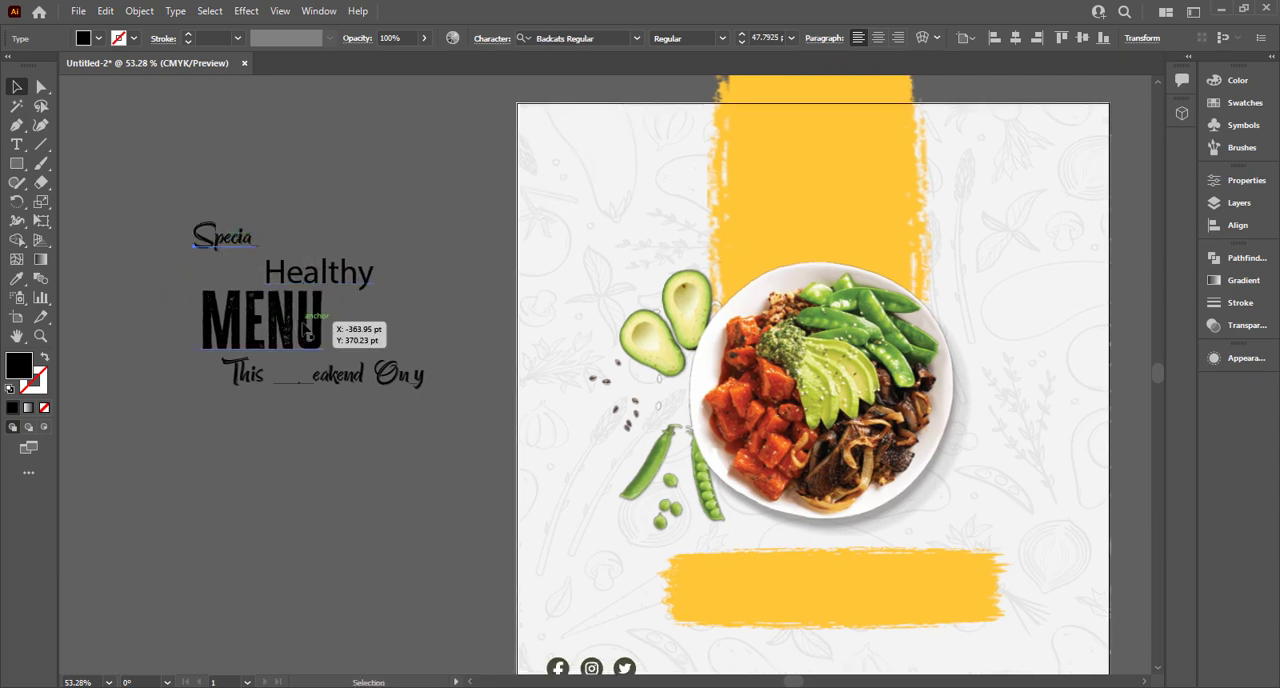
click(300, 285)
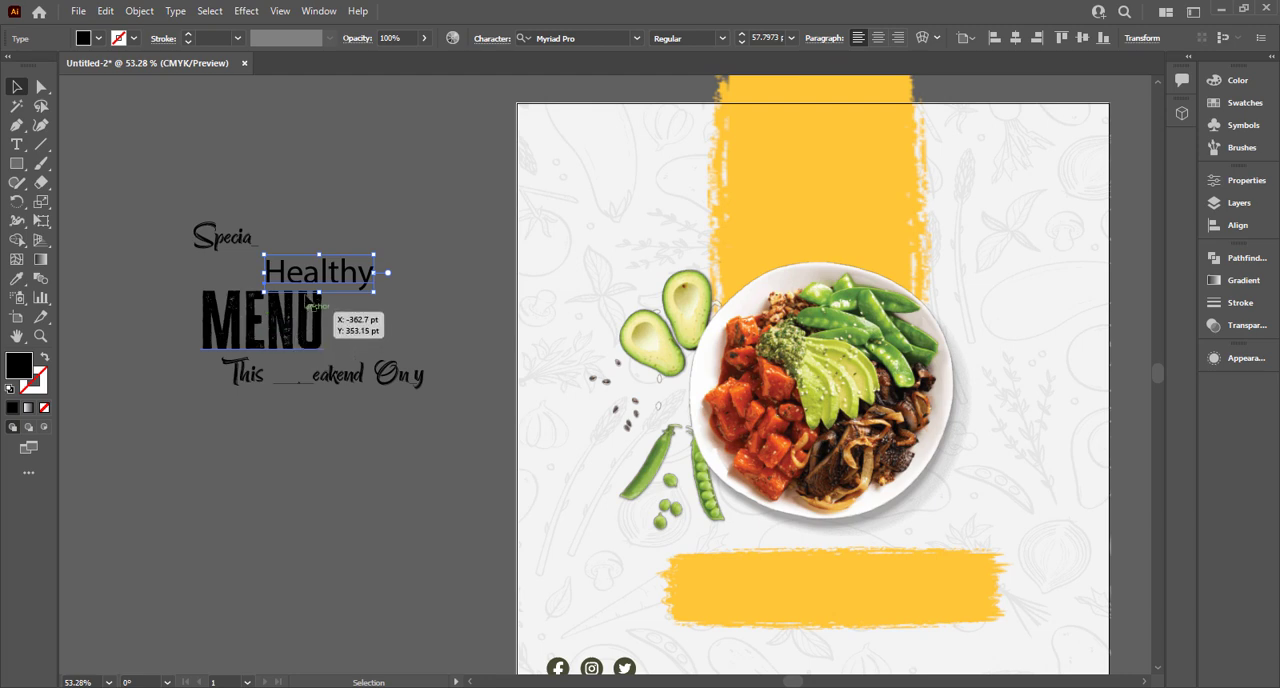
drag(293, 271, 323, 273)
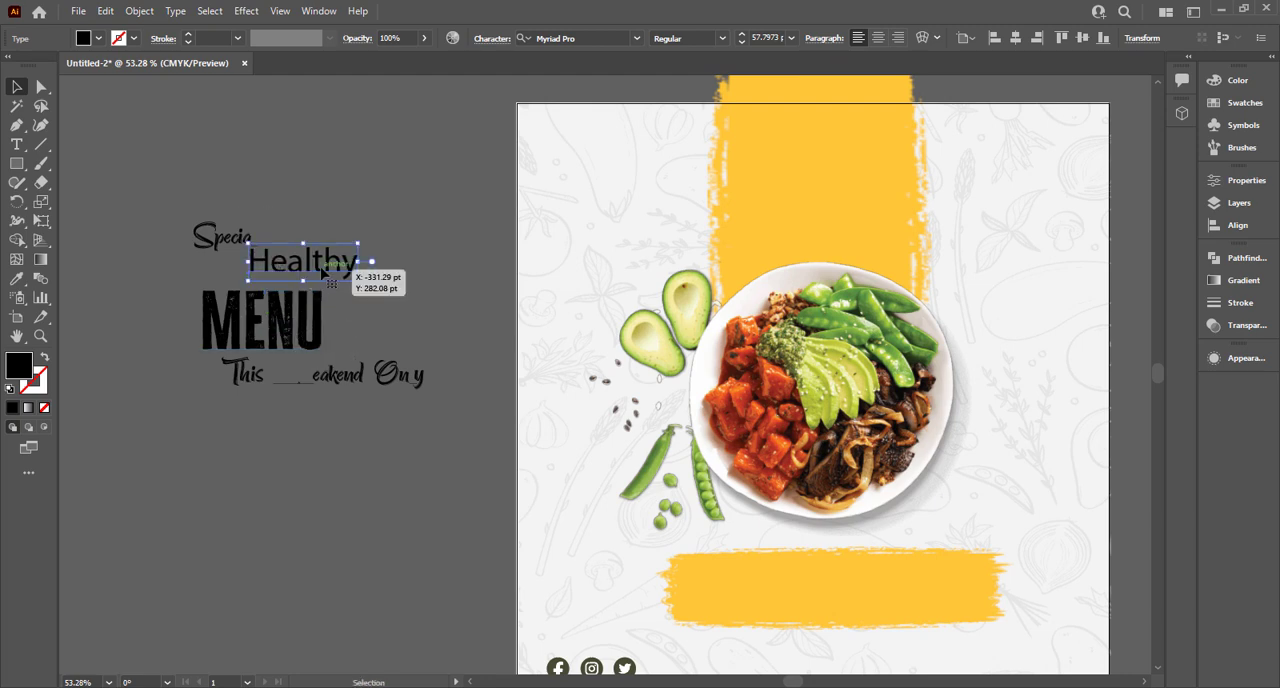
Try to copy the formatting of "Special" onto "Healthy" with the Eyedropper.
key(i)
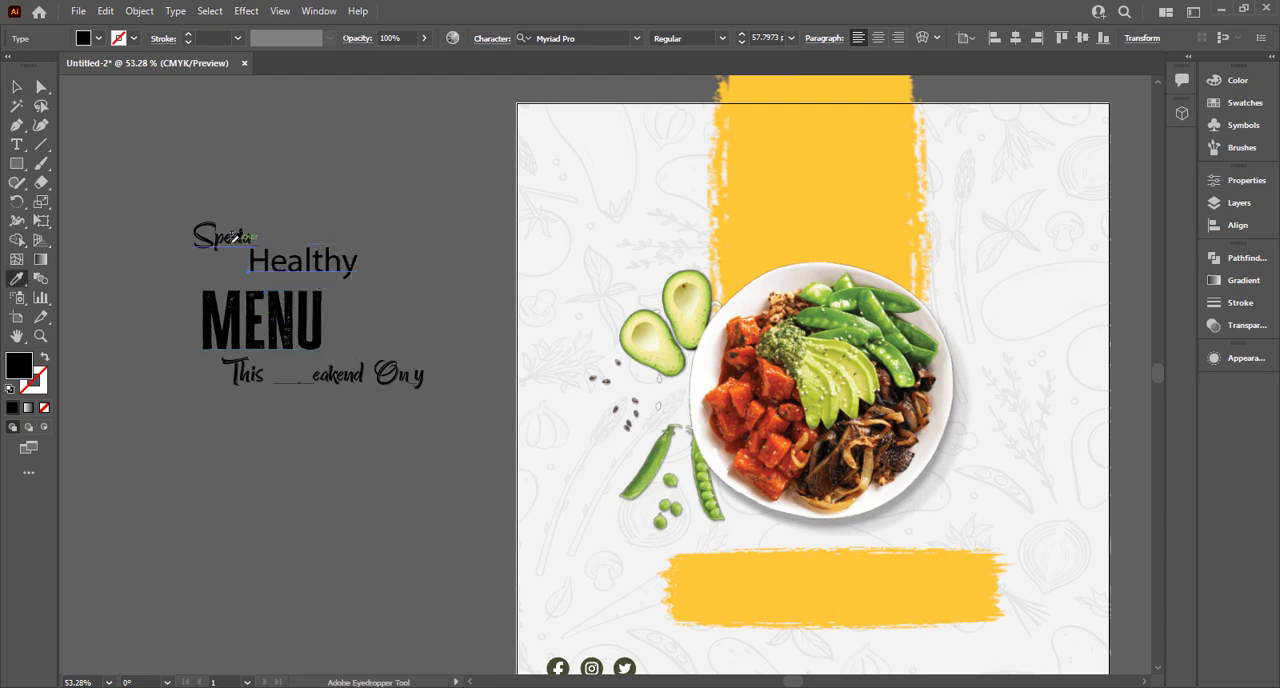
click(230, 236)
key(v)
key(ctrl+z)
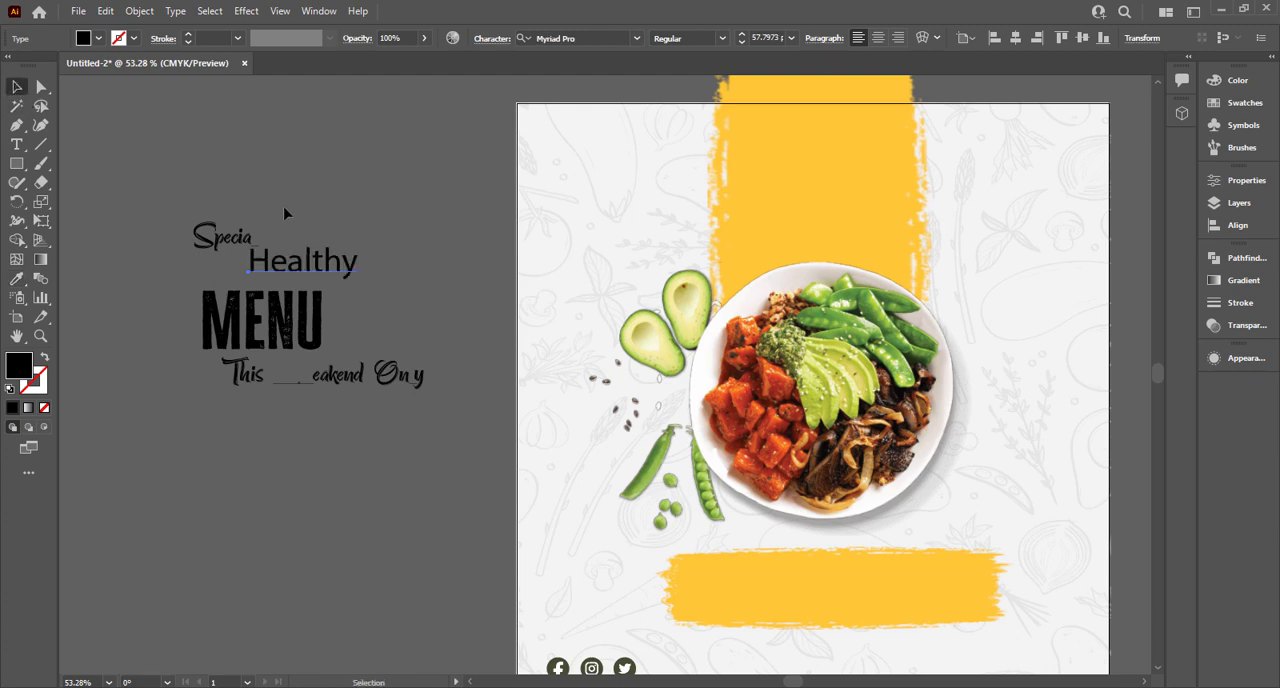
drag(298, 264, 300, 268)
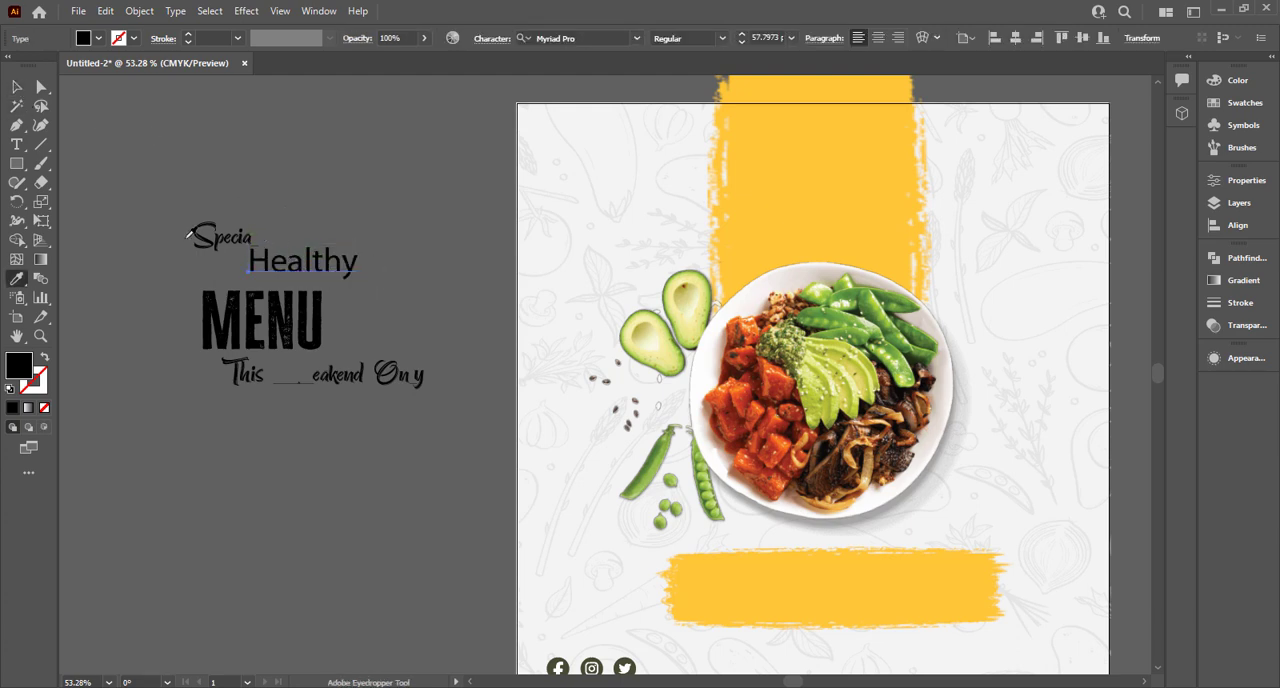
click(203, 238)
key(ctrl+z)
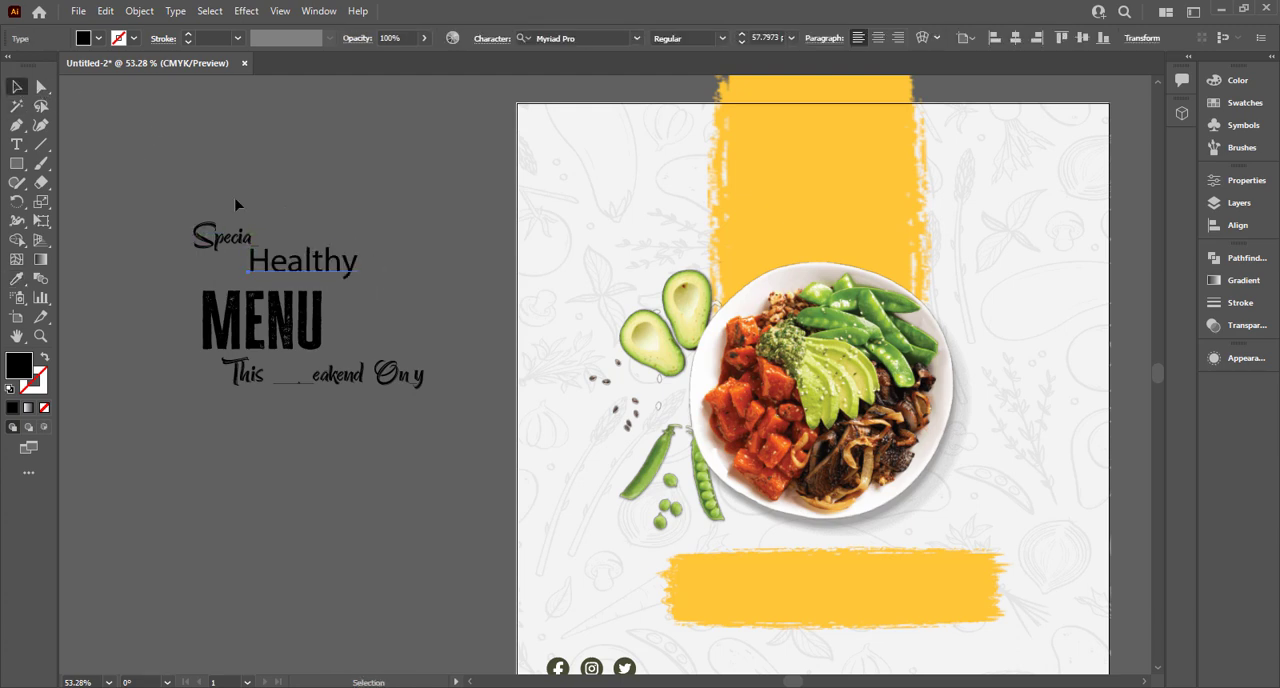
Set the font of the "Healthy" text to Badcats Regular.
click(236, 206)
scroll(243, 220, up, 2)
click(348, 287)
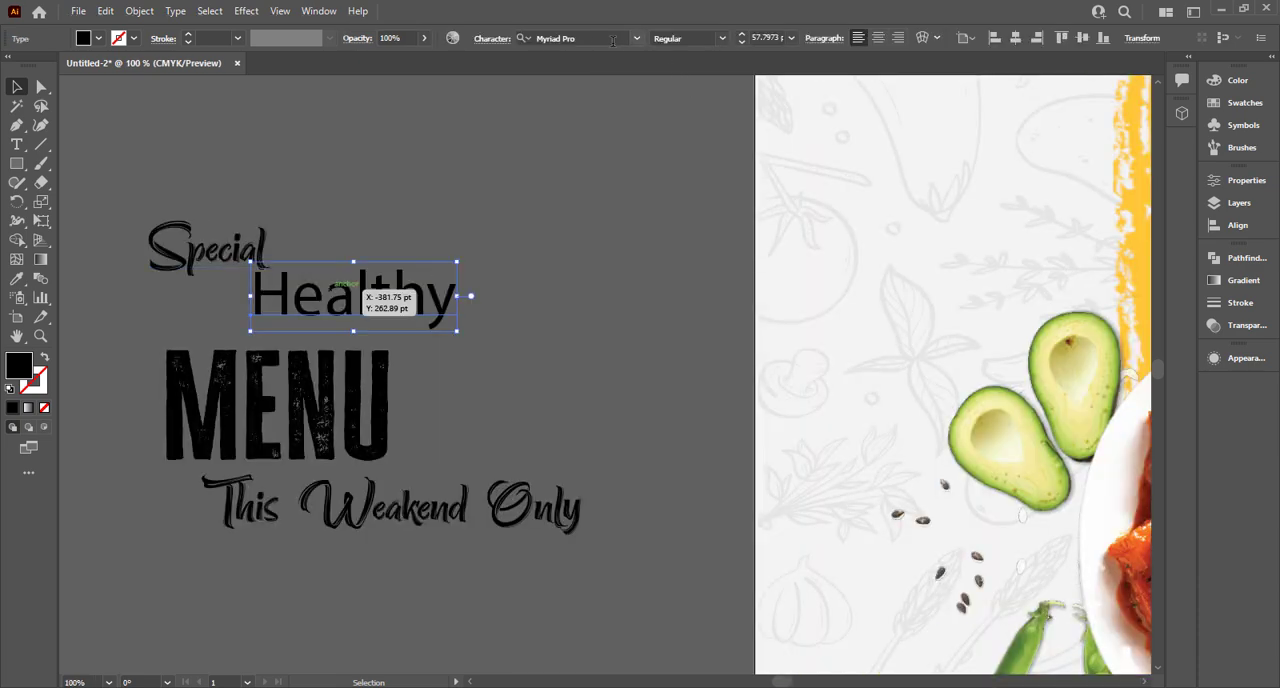
click(636, 38)
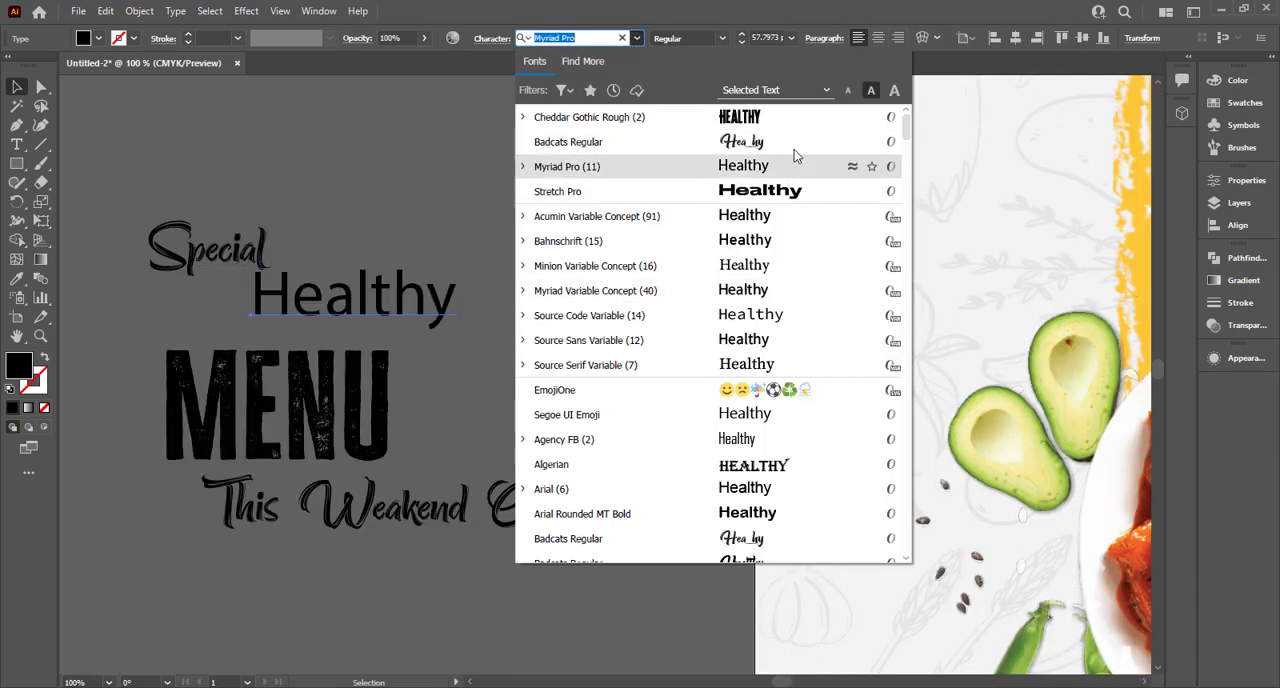
click(780, 143)
Tighten the text stack by moving "Special" over "Healthy" and raising "MENU" and "This Weakend Only" closer beneath them.
mouse_move(276, 246)
mouse_down()
mouse_move(318, 228)
mouse_move(330, 241)
mouse_up()
drag(322, 372, 350, 357)
click(445, 505)
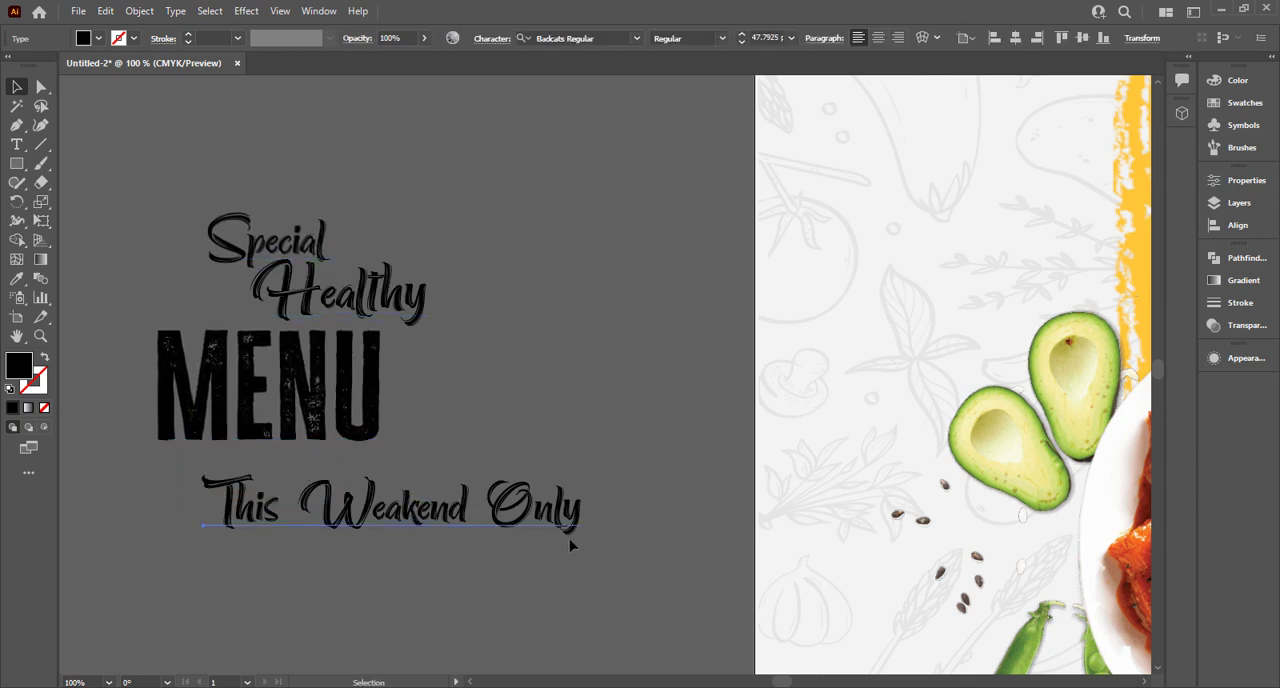
mouse_move(544, 514)
mouse_down()
mouse_move(530, 475)
mouse_move(550, 498)
mouse_move(552, 481)
mouse_move(549, 493)
mouse_move(508, 491)
mouse_move(542, 498)
mouse_up()
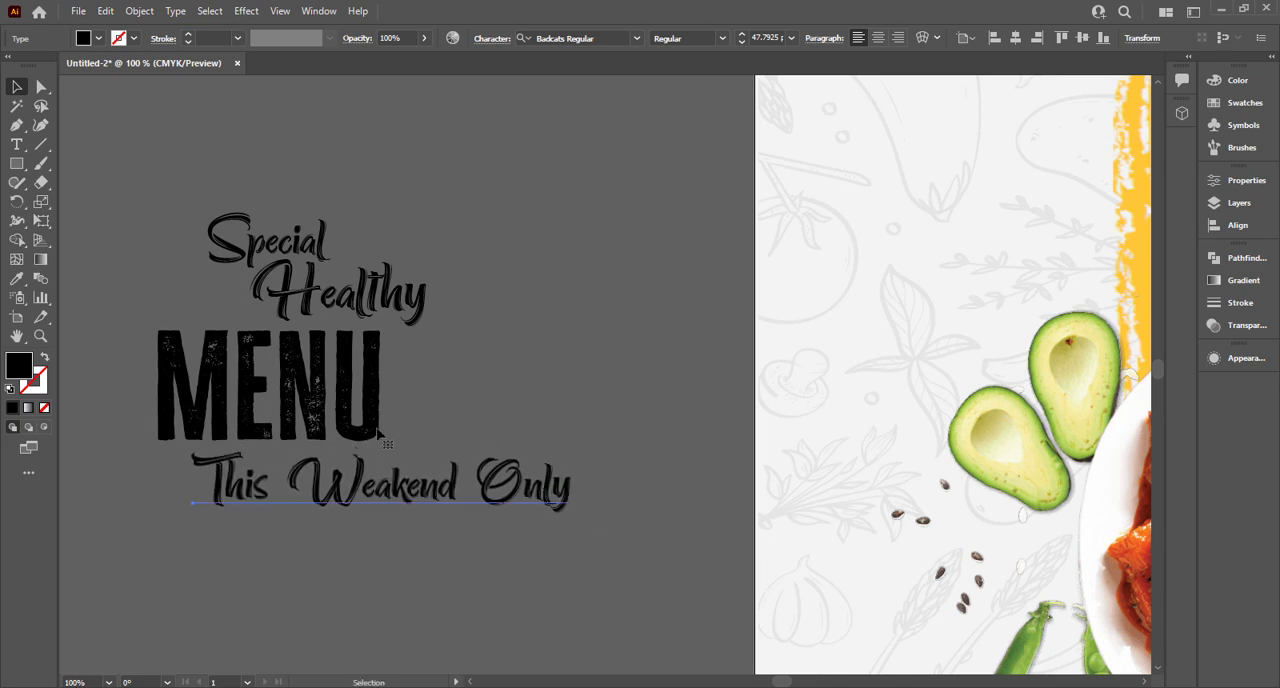
Move "MENU" to the left of the other words and rotate it slightly counterclockwise.
click(380, 432)
click(491, 376)
click(378, 392)
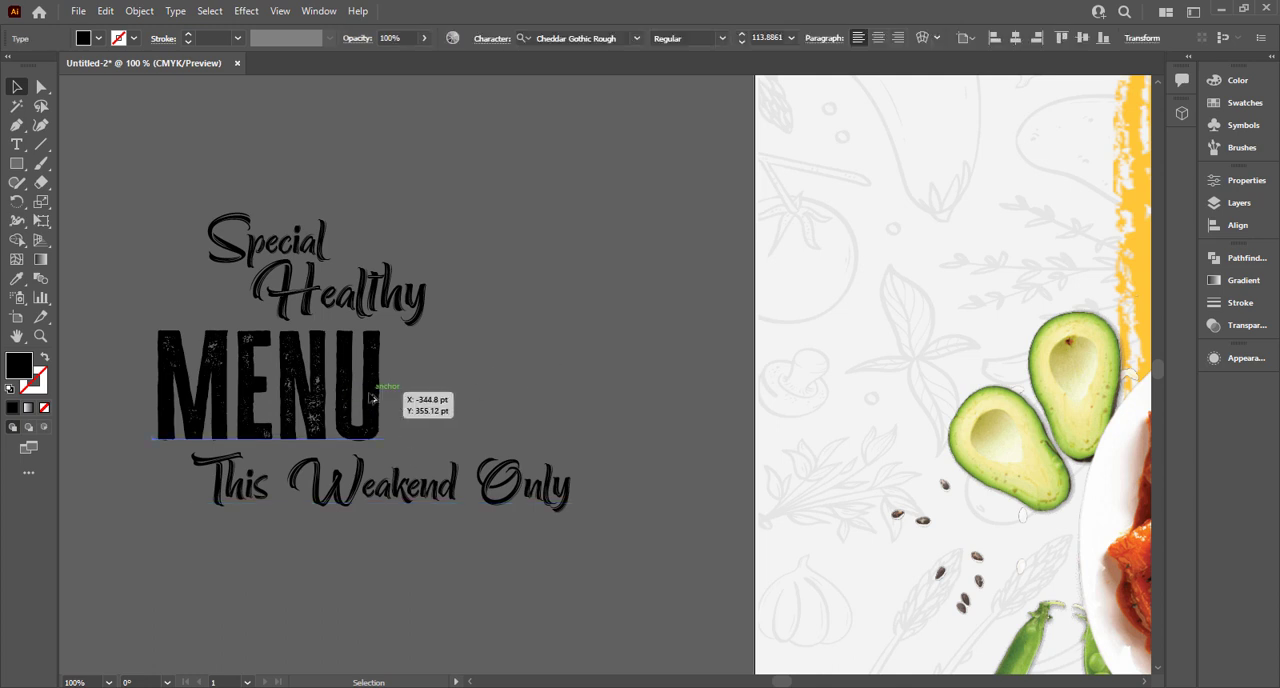
scroll(374, 390, down, 1)
click(104, 163)
drag(302, 396, 232, 387)
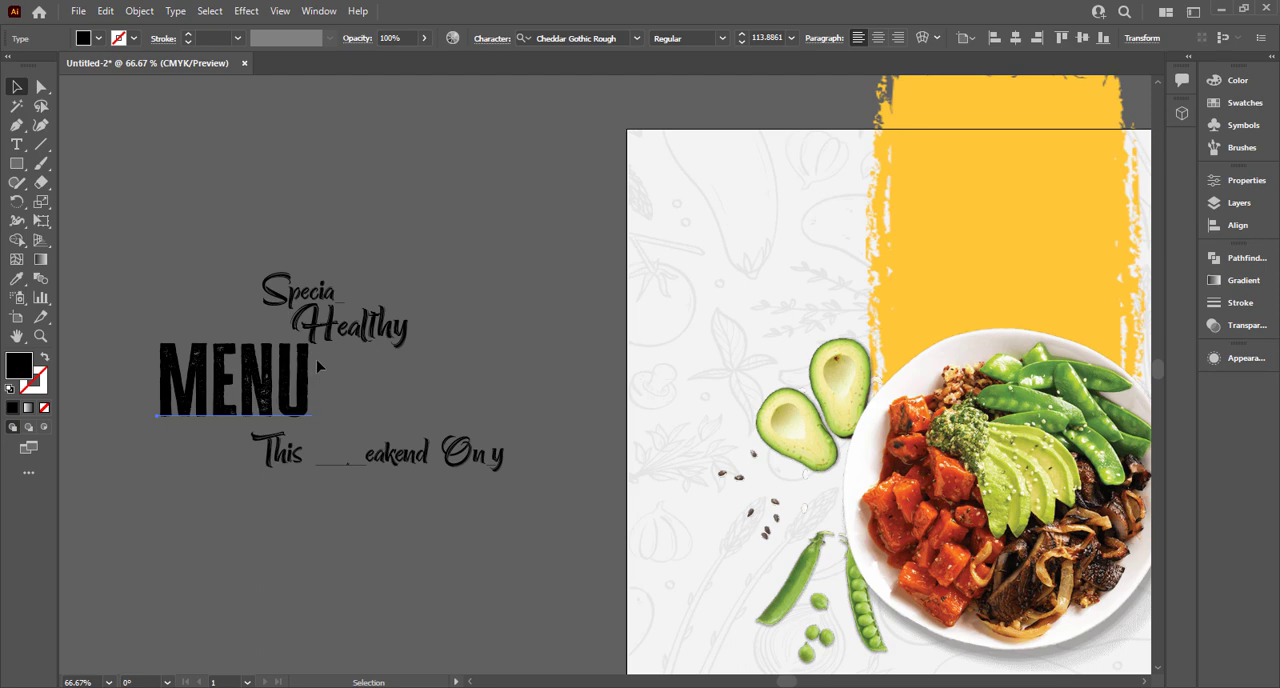
click(18, 88)
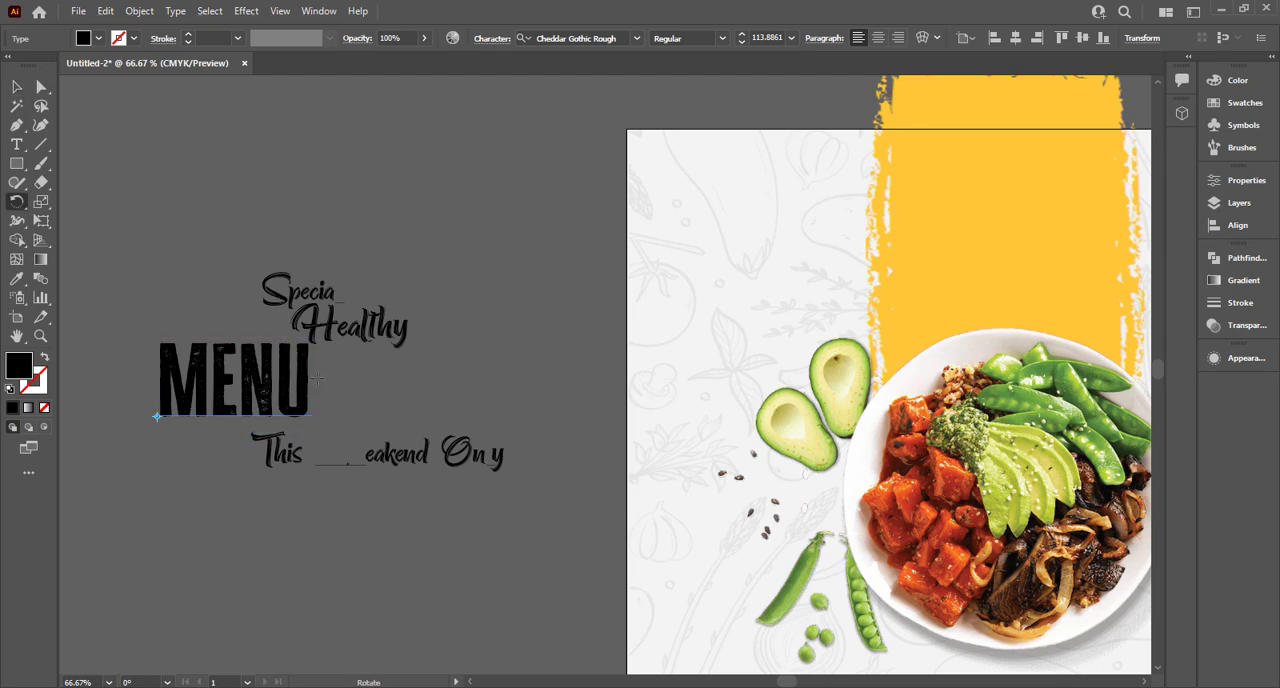
drag(307, 374, 308, 372)
click(19, 89)
Move "Healthy" to the right side of "MENU" and tilt "MENU" a little further counterclockwise.
click(290, 282)
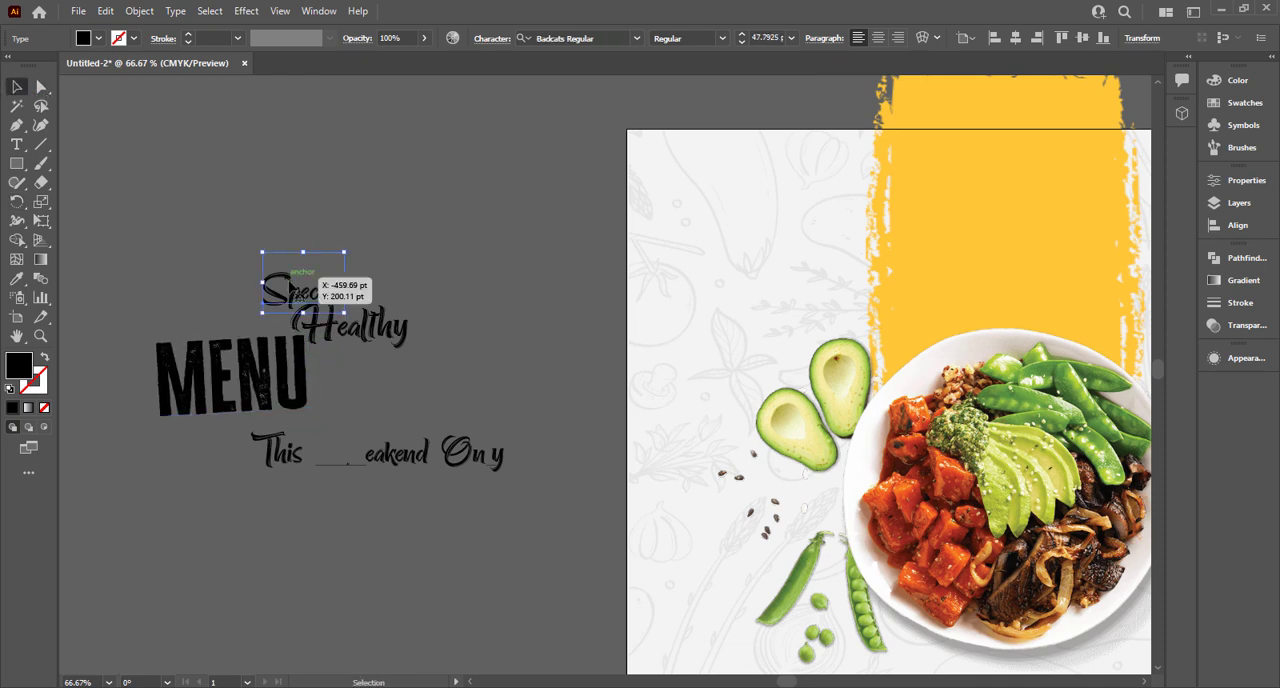
mouse_move(301, 286)
mouse_down()
mouse_move(218, 280)
mouse_move(253, 279)
mouse_move(219, 260)
mouse_move(385, 318)
mouse_up()
click(280, 250)
click(190, 380)
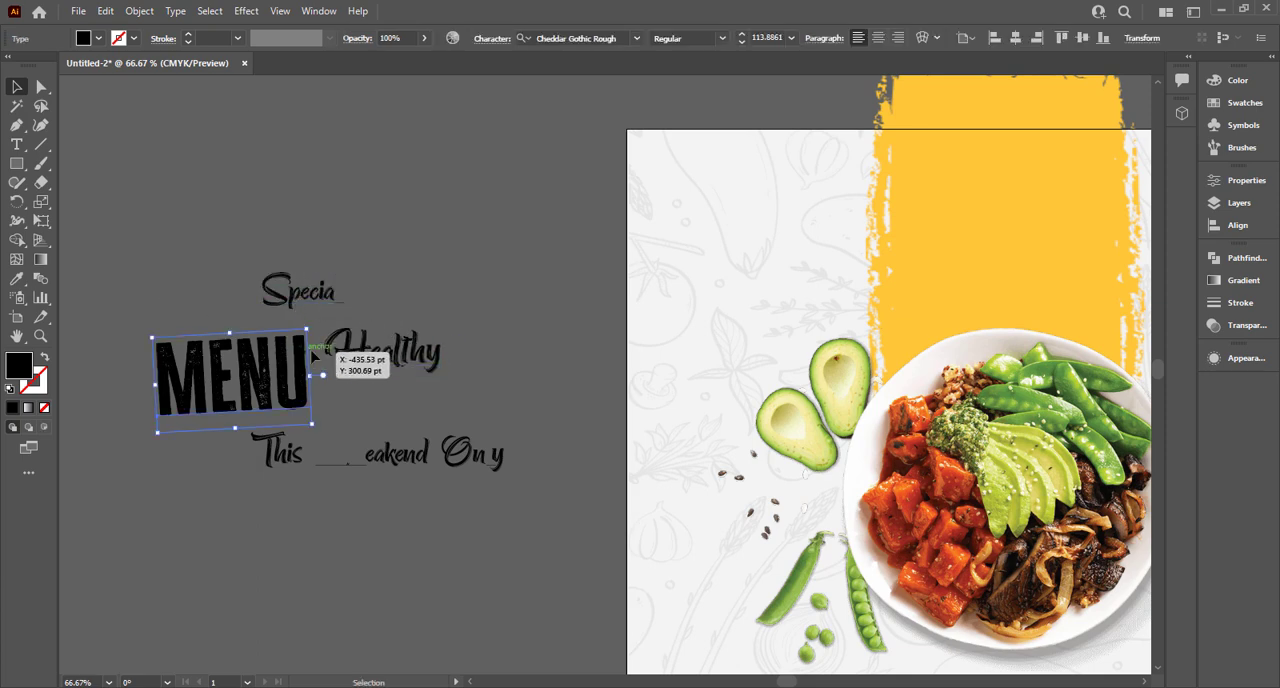
drag(314, 345, 310, 322)
Scale "This Weakend Only" down to about 36 pt and place it beneath "MENU".
click(358, 298)
click(427, 458)
drag(505, 475, 272, 451)
Replace the capital "W" in the "This Weakend Only" line with a lowercase "w".
double_click(296, 449)
key(BackSpace)
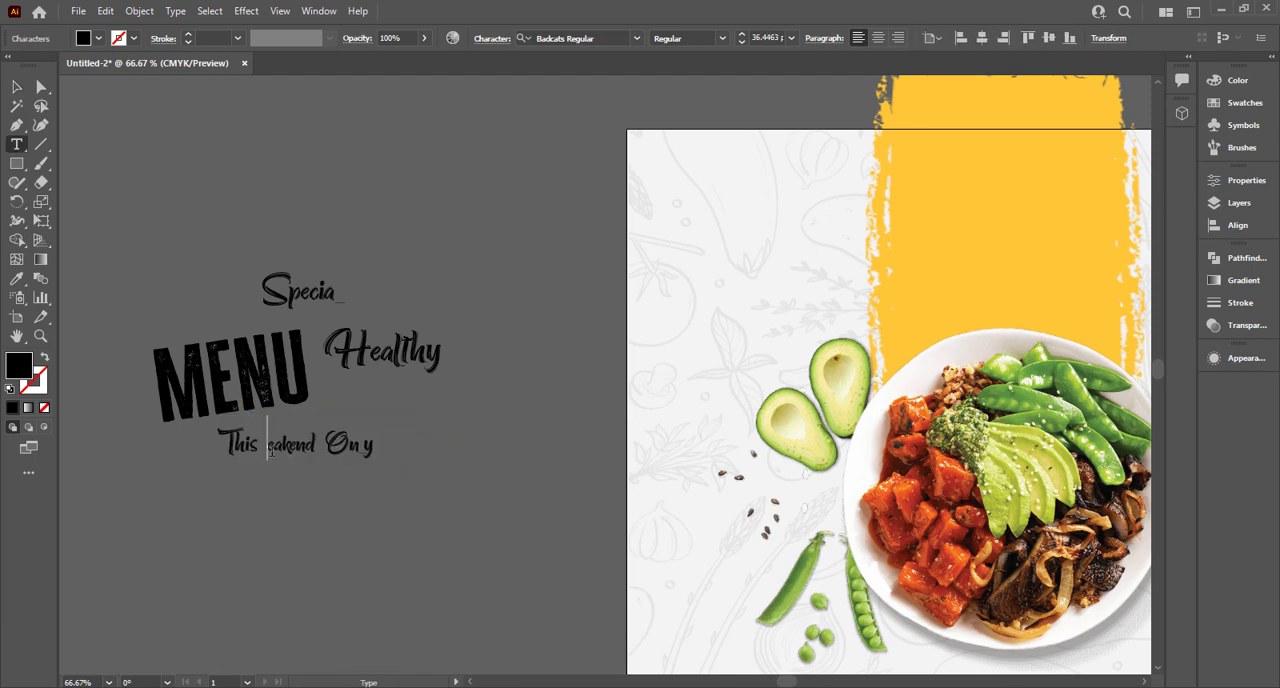
text(w)
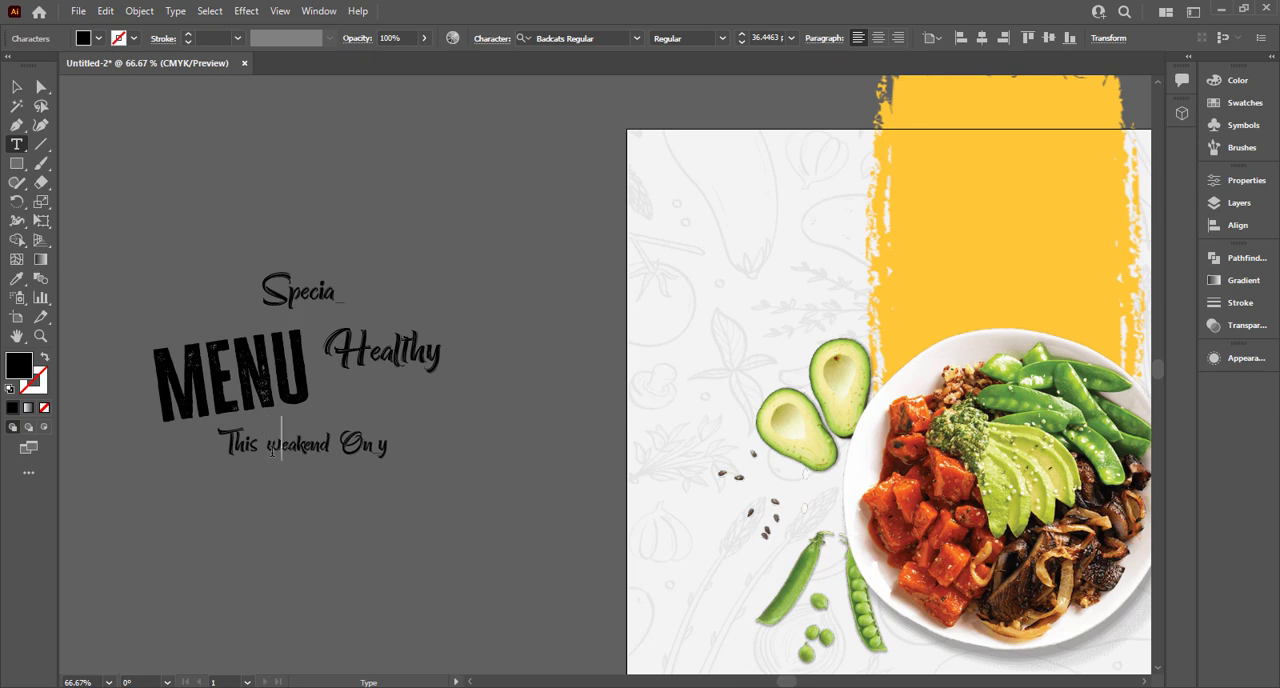
Try retyping the first letter of "weakend" in the tagline as a capital and as a lowercase "w".
key(BackSpace)
text(W)
key(BackSpace)
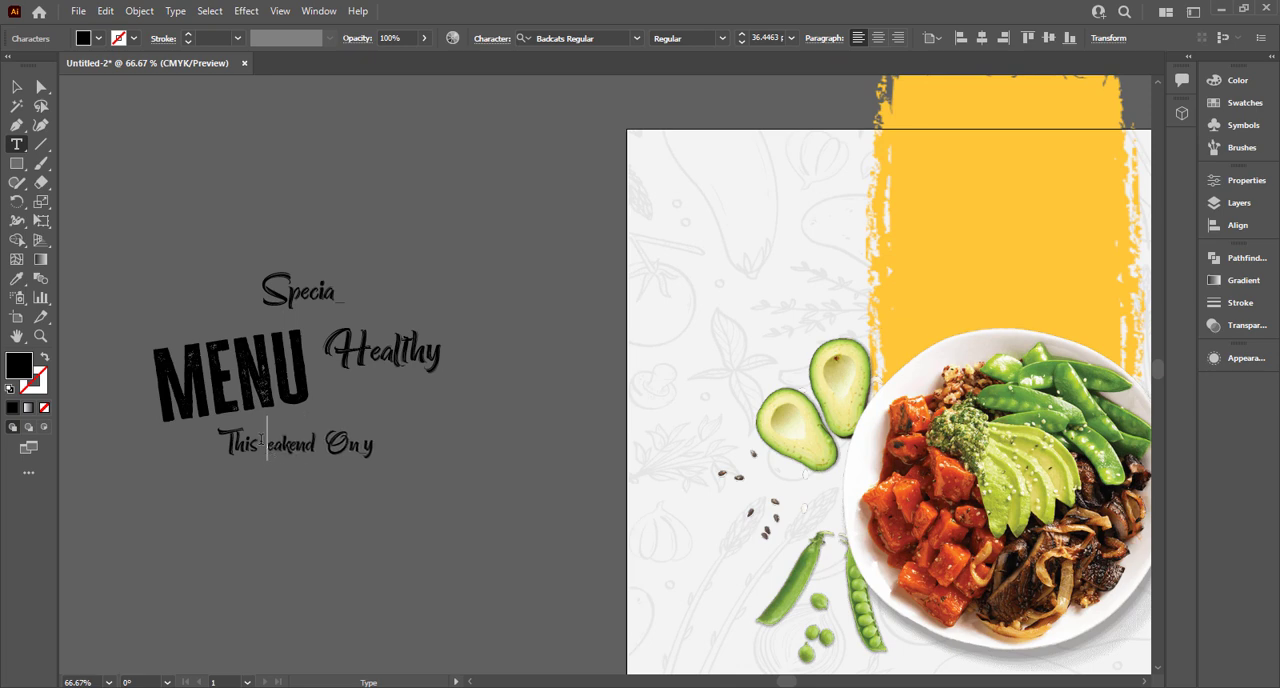
text(w)
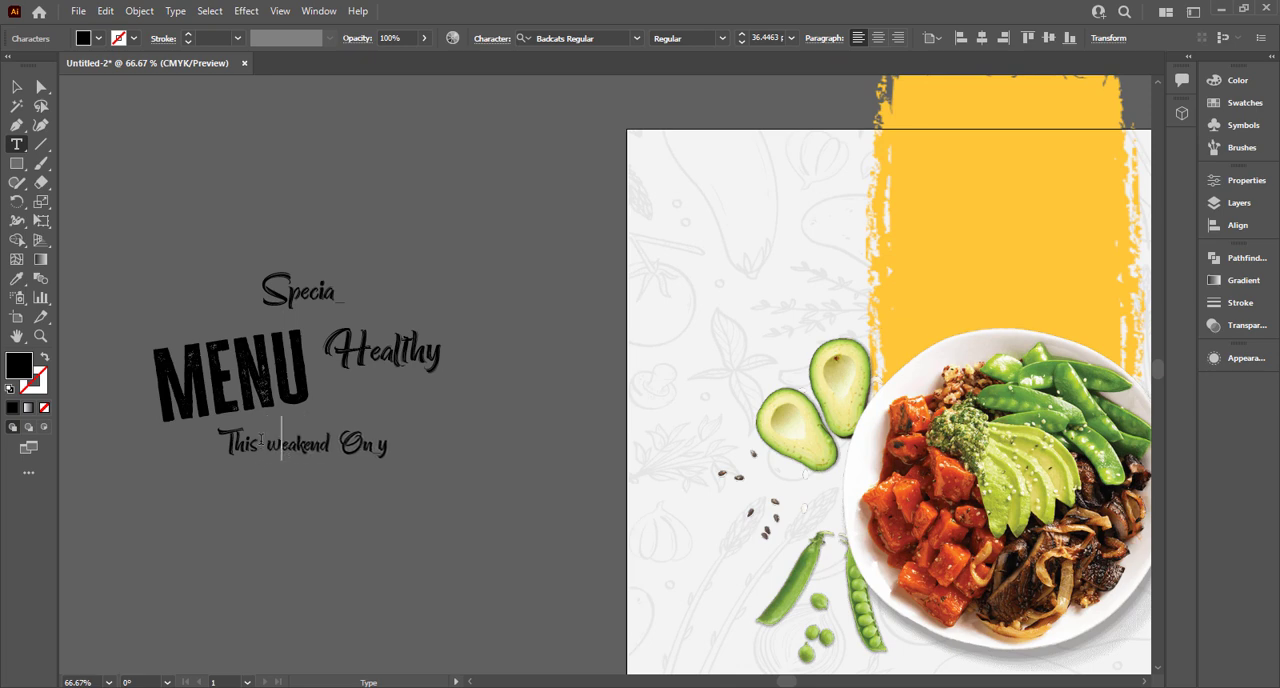
key(BackSpace)
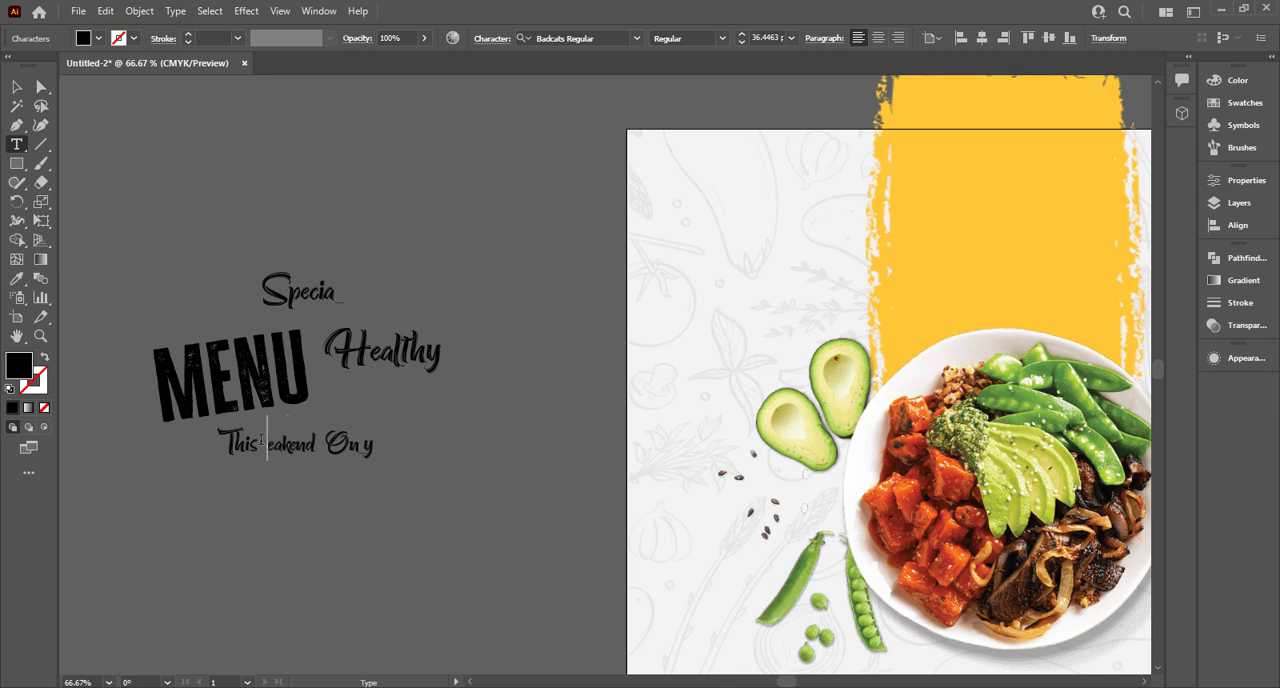
text(w)
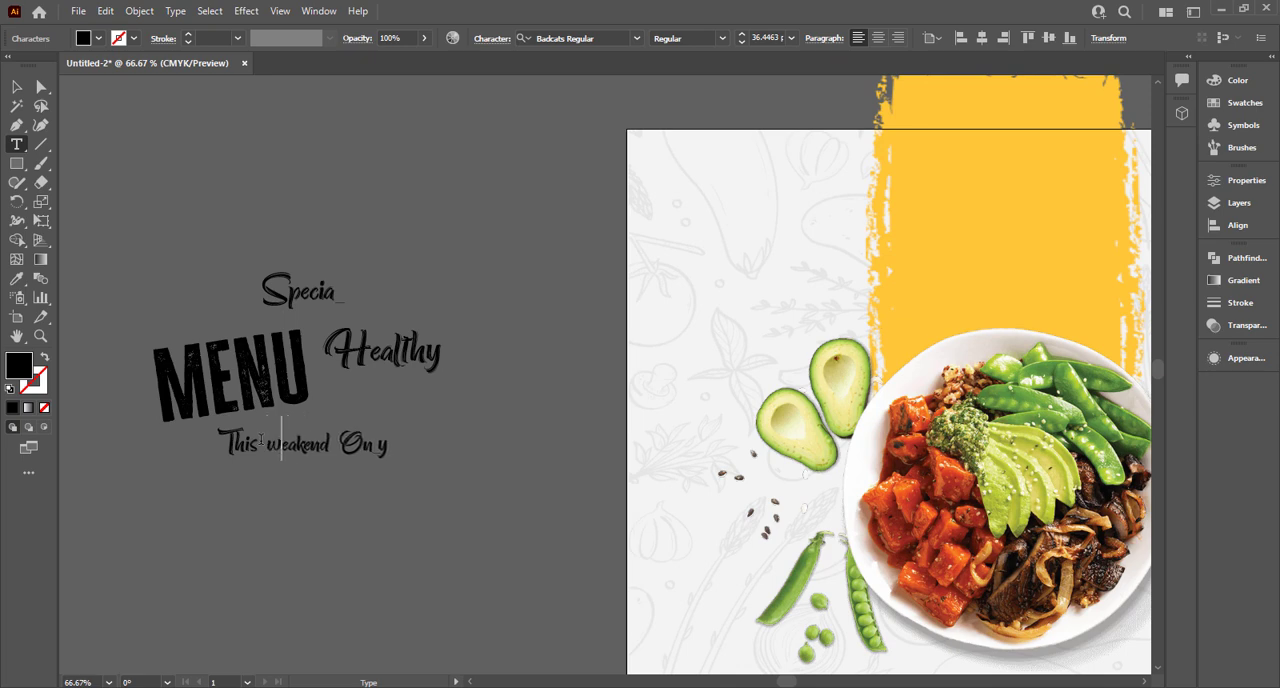
Enlarge only the letter "w" in "This weakend Only" to 67 pt so it stands out as the word's initial.
click(17, 88)
scroll(286, 523, up, 3)
click(665, 574)
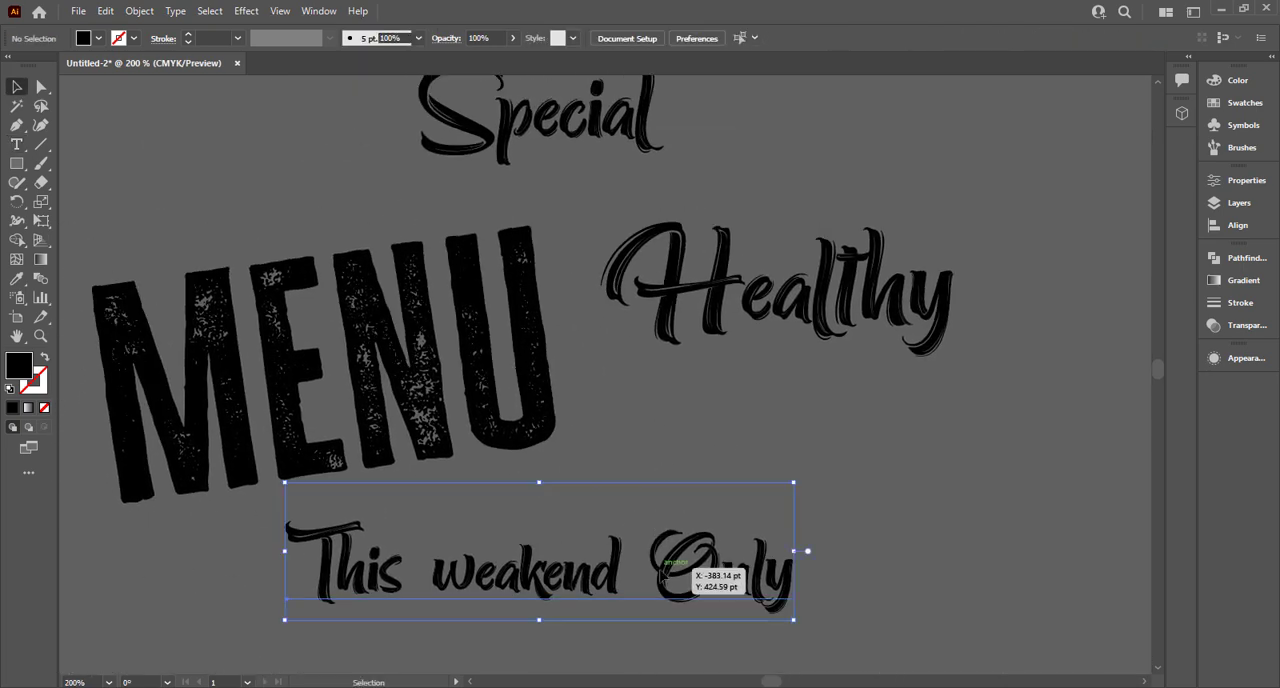
triple_click(469, 576)
click(469, 576)
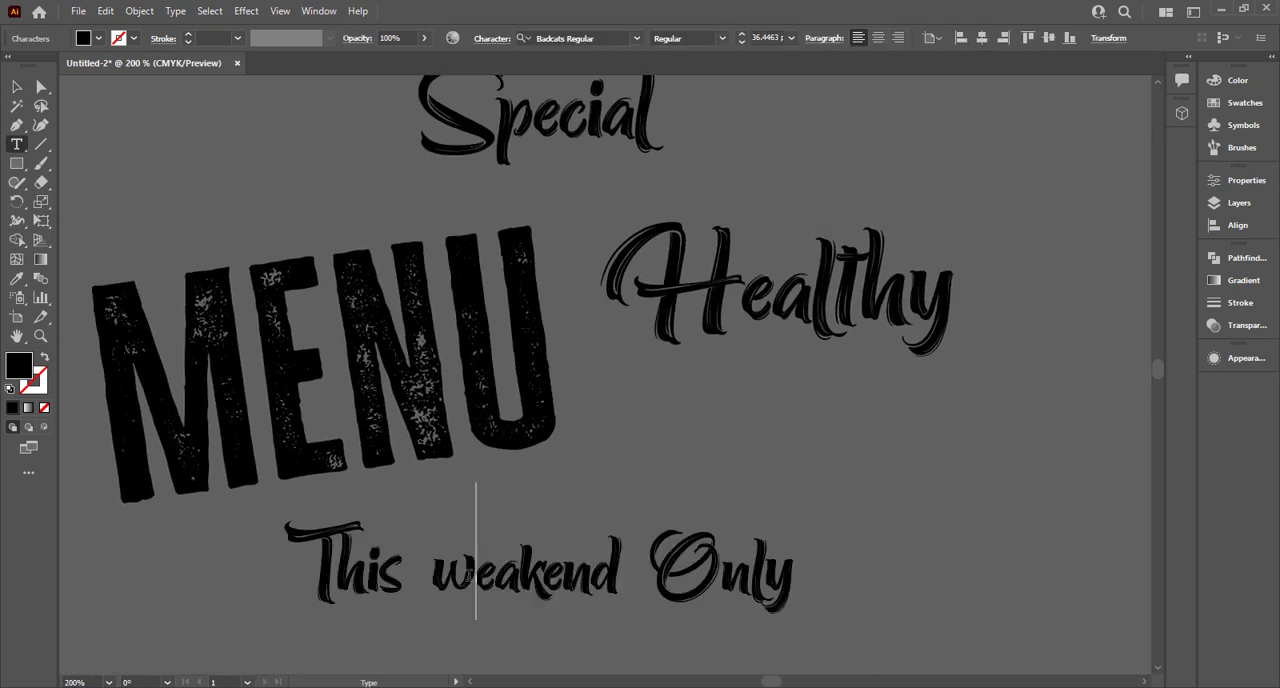
key(shift+Left)
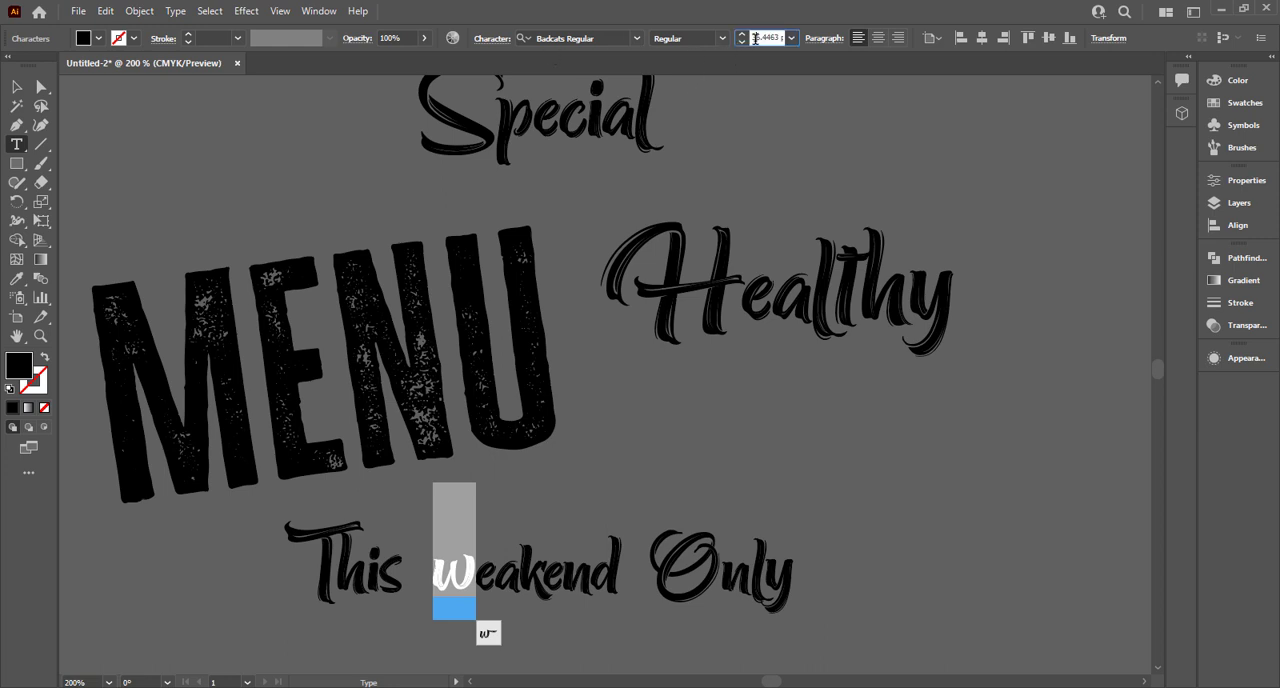
scroll(762, 42, up, 20)
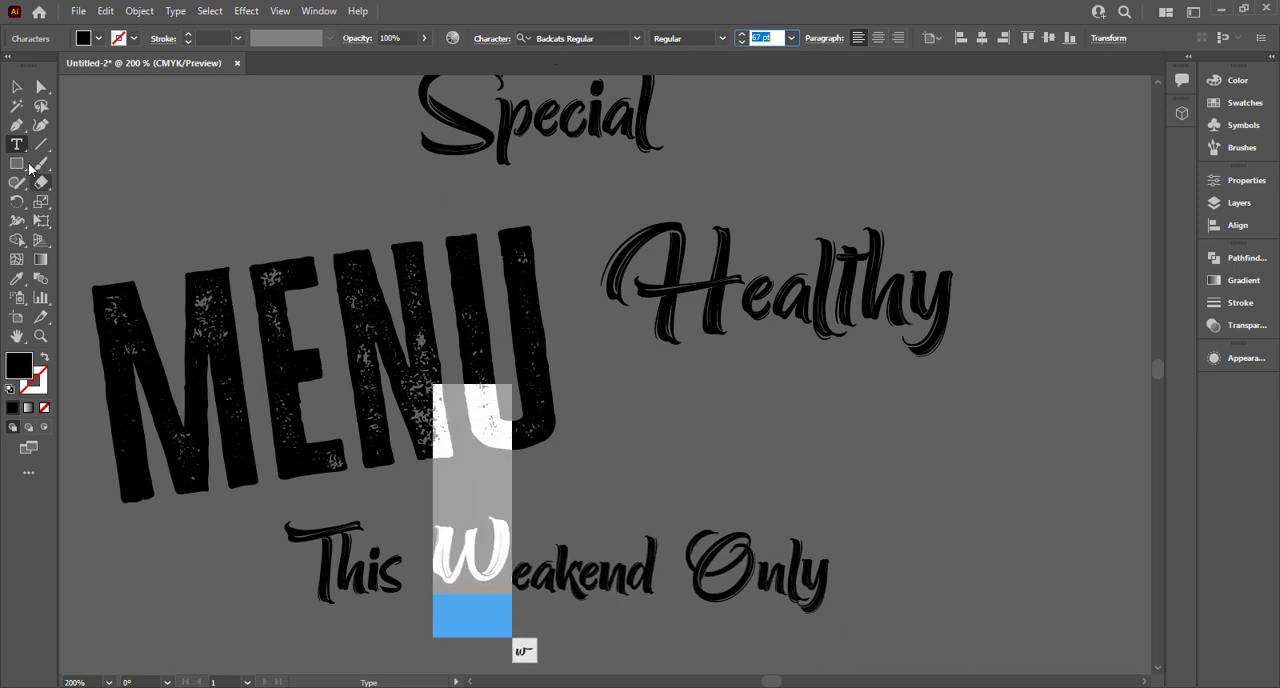
click(17, 87)
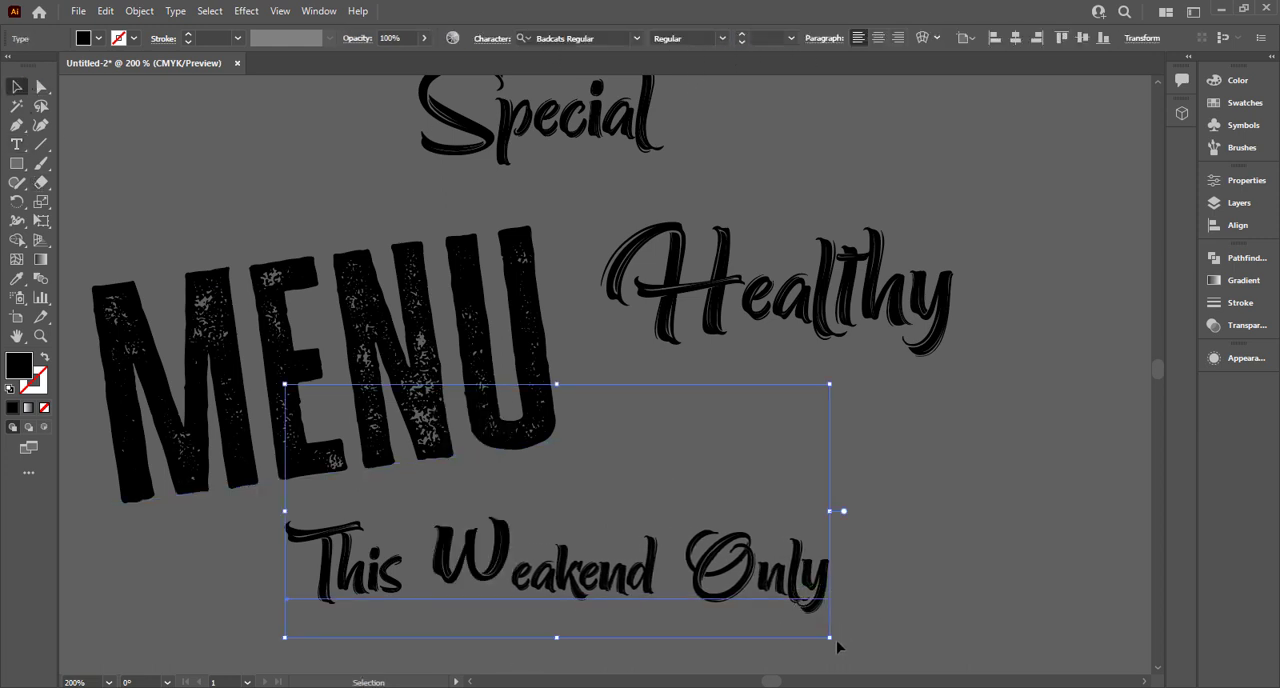
Scale down the "This Weakend Only" line, tilt it counterclockwise to match "MENU" and fit it closely beneath that word.
drag(788, 621, 683, 572)
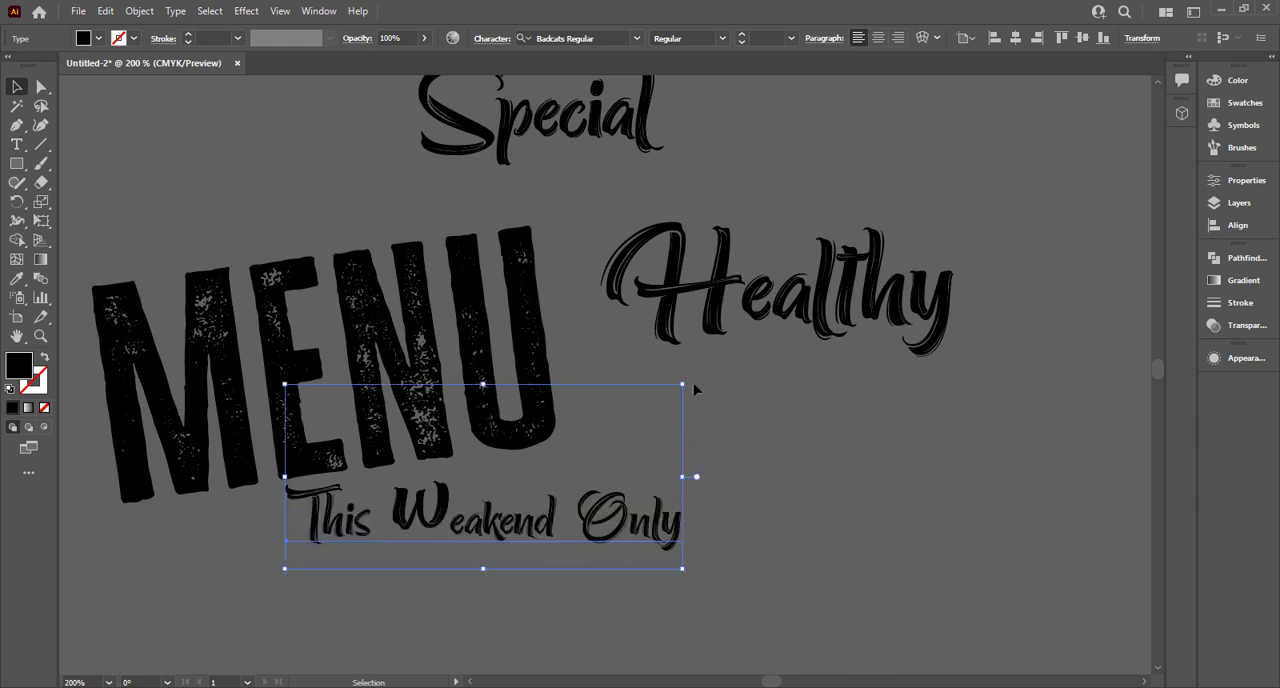
drag(695, 389, 646, 400)
drag(688, 483, 675, 512)
drag(627, 477, 579, 486)
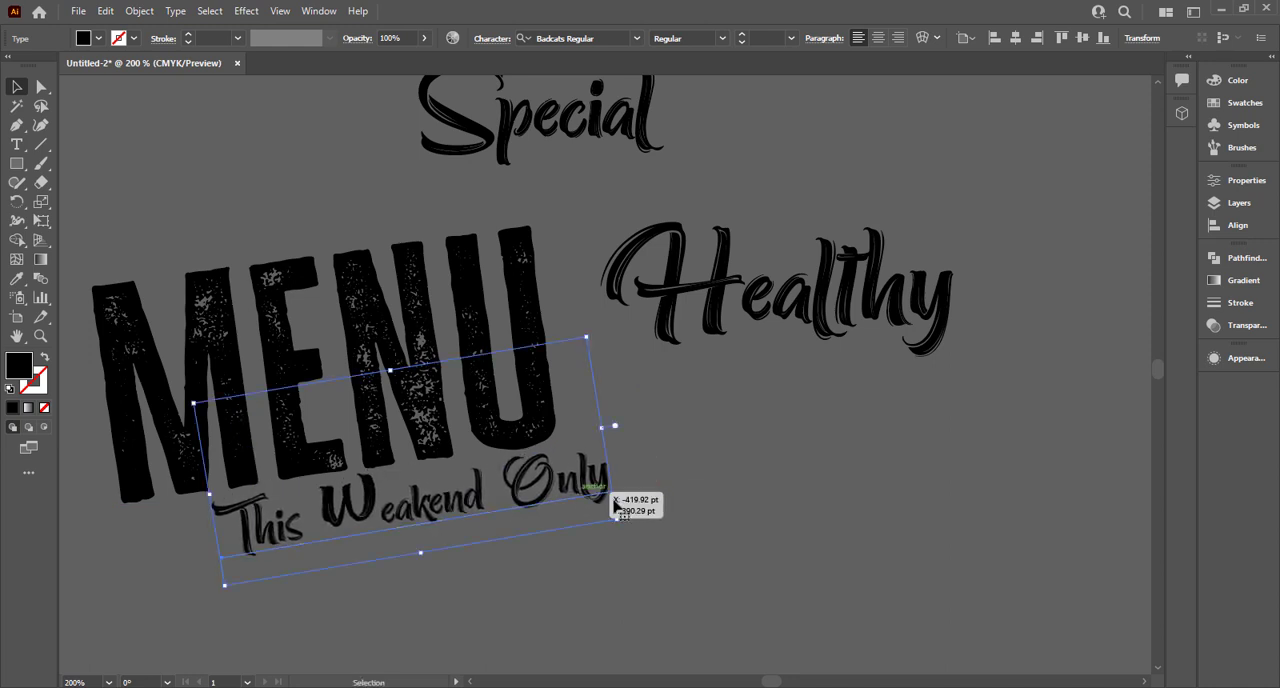
drag(618, 524, 558, 511)
click(788, 419)
Move "Healthy" above "MENU" and rotate it counterclockwise to follow the slope of "MENU".
drag(639, 333, 723, 420)
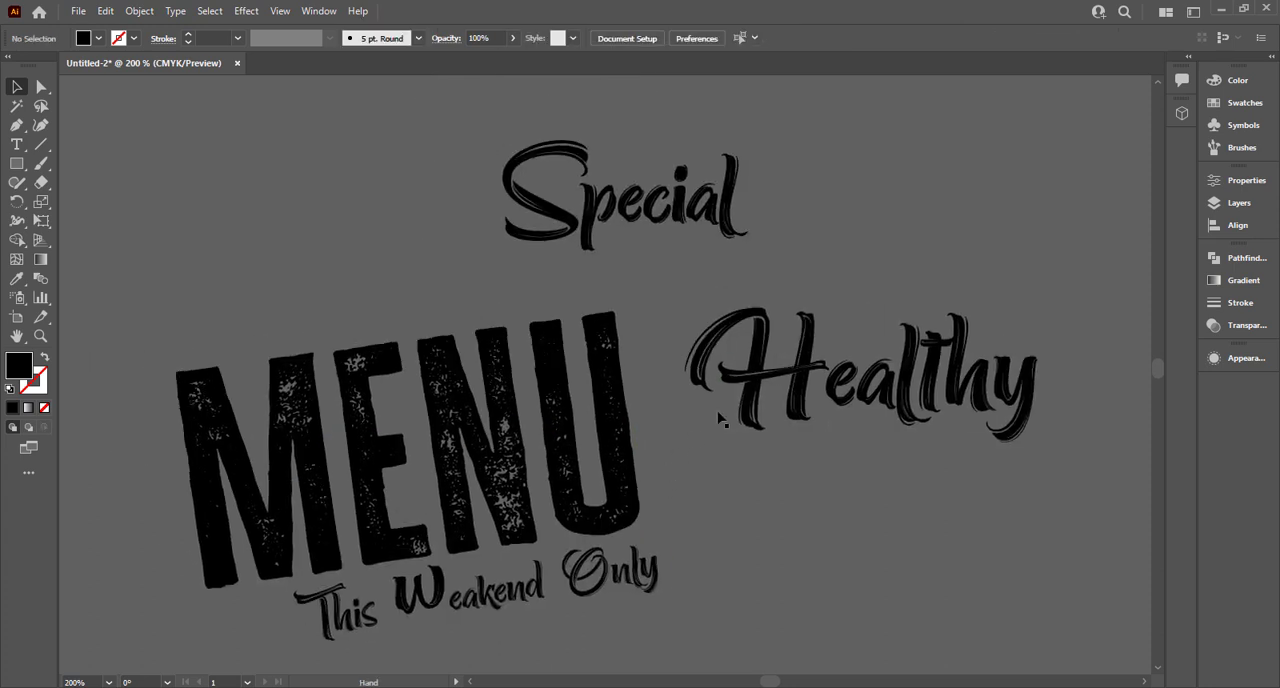
mouse_move(778, 381)
mouse_down()
mouse_move(243, 237)
mouse_move(245, 251)
mouse_up()
mouse_move(528, 106)
mouse_down()
mouse_move(515, 100)
mouse_move(507, 124)
mouse_up()
drag(497, 270, 547, 291)
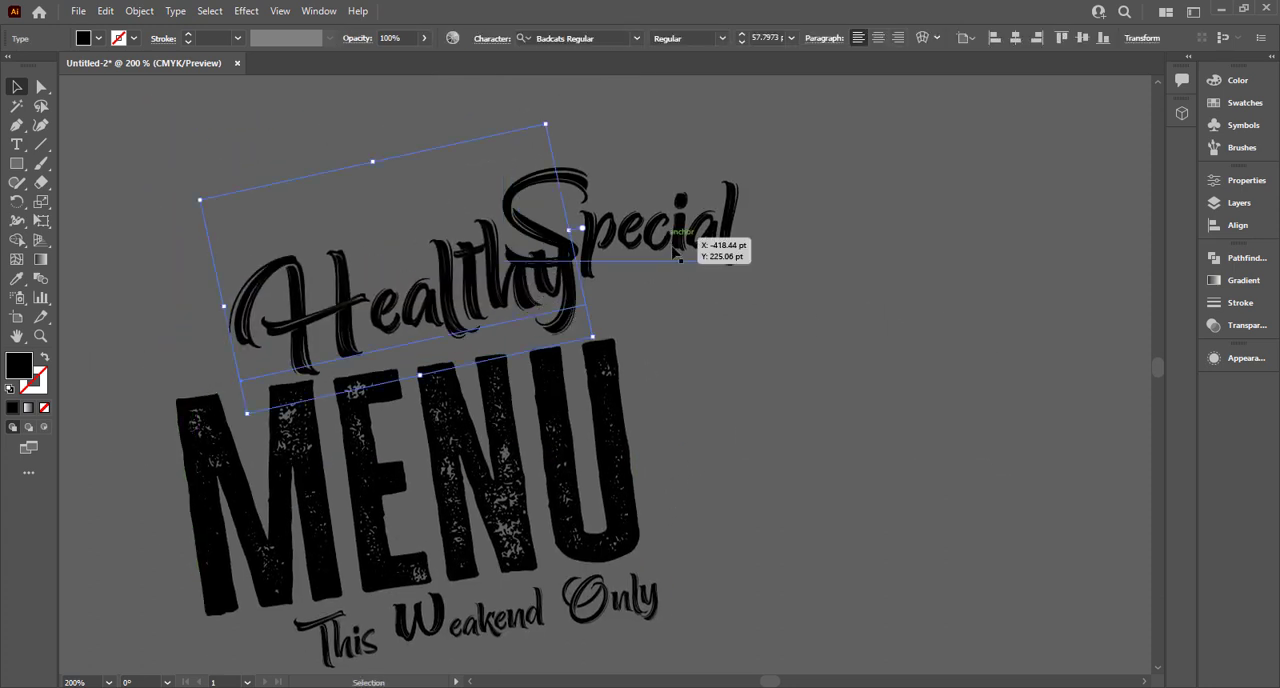
Clear "Special" out of the way, scale "Healthy" down to about 47.5 pt and align it with the right end of "MENU".
drag(680, 243, 787, 162)
click(557, 277)
drag(546, 123, 512, 149)
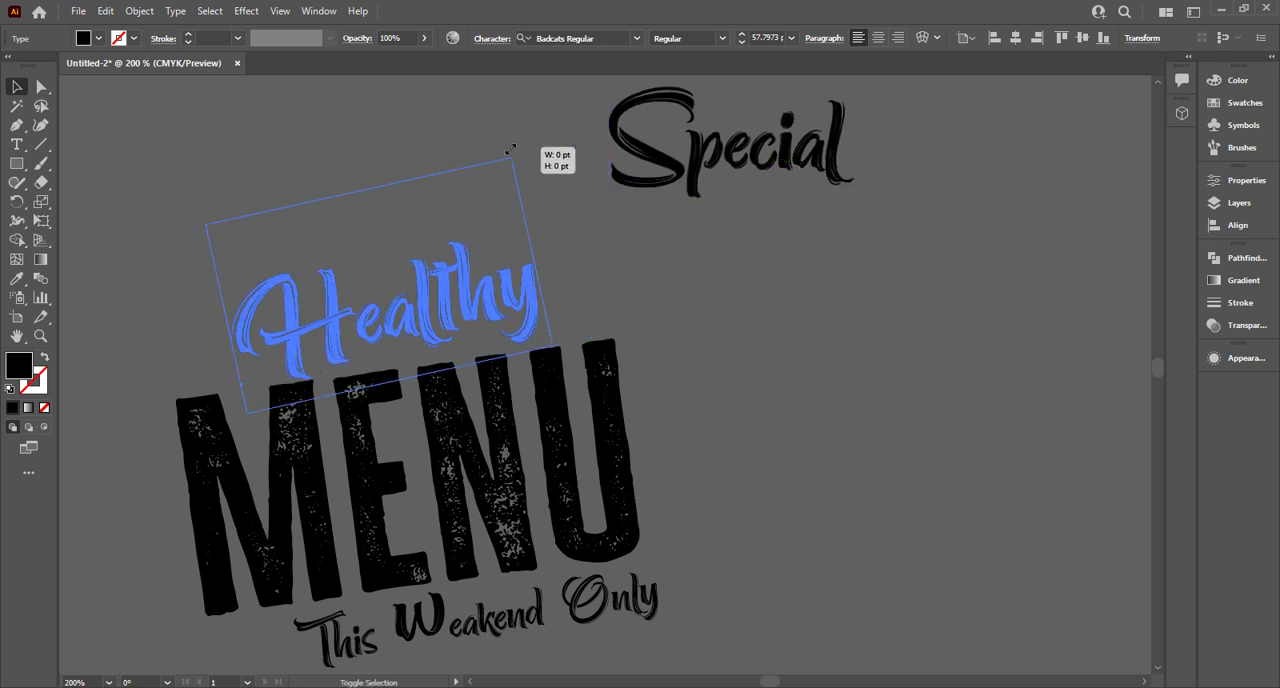
mouse_move(452, 310)
mouse_down()
mouse_move(551, 309)
mouse_move(560, 294)
mouse_up()
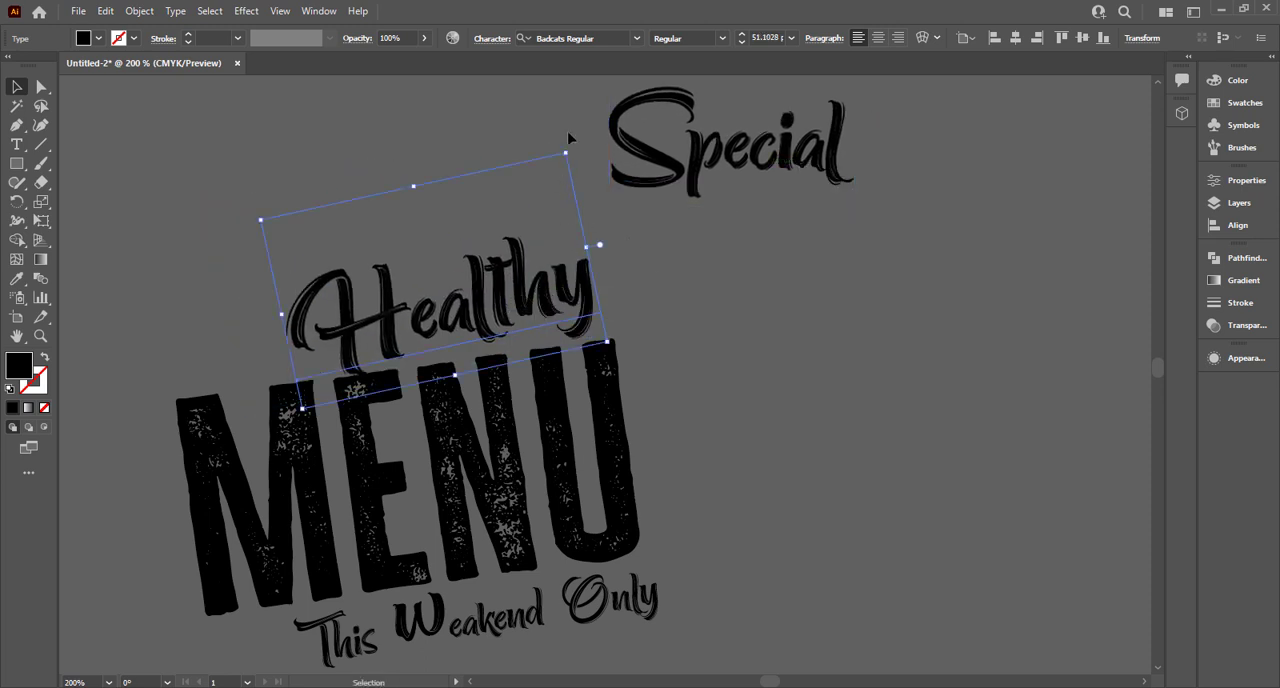
mouse_move(566, 153)
mouse_down()
mouse_move(540, 125)
mouse_move(566, 163)
mouse_move(560, 125)
mouse_move(548, 169)
mouse_up()
drag(490, 289, 514, 276)
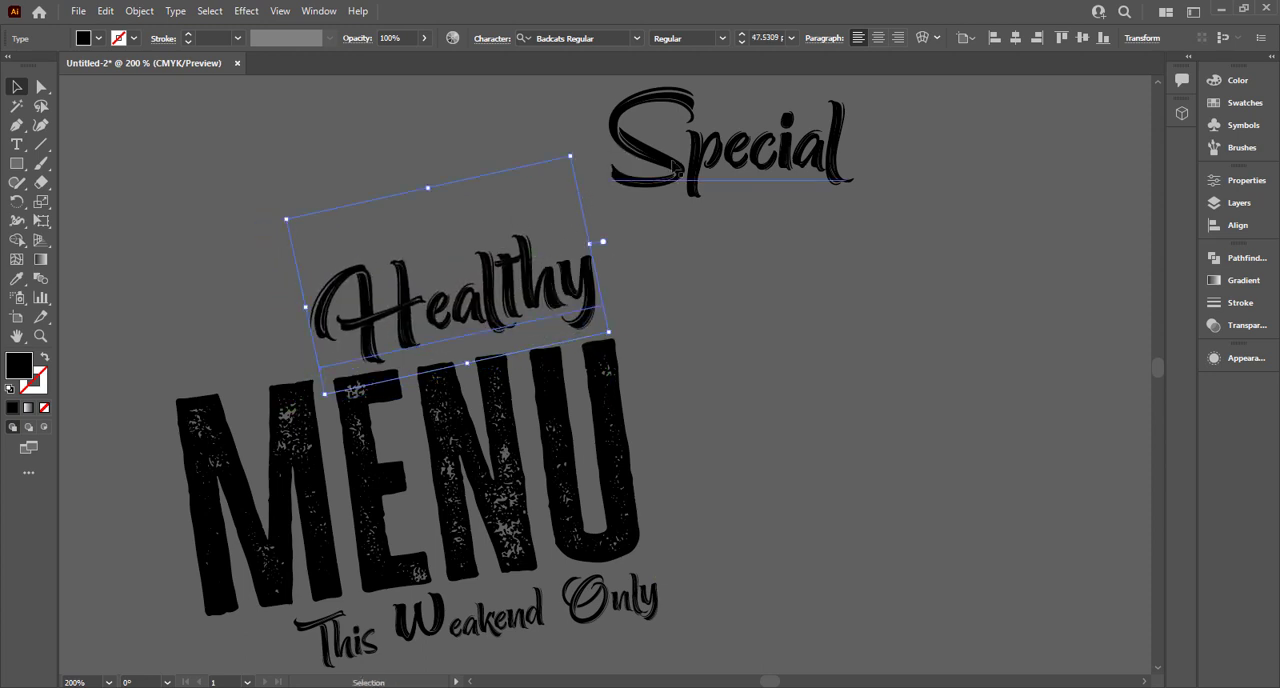
Place "Special" above and to the left of "Healthy" and tilt it counterclockwise to the same angle.
mouse_move(674, 164)
mouse_down()
mouse_move(264, 178)
mouse_move(221, 275)
mouse_up()
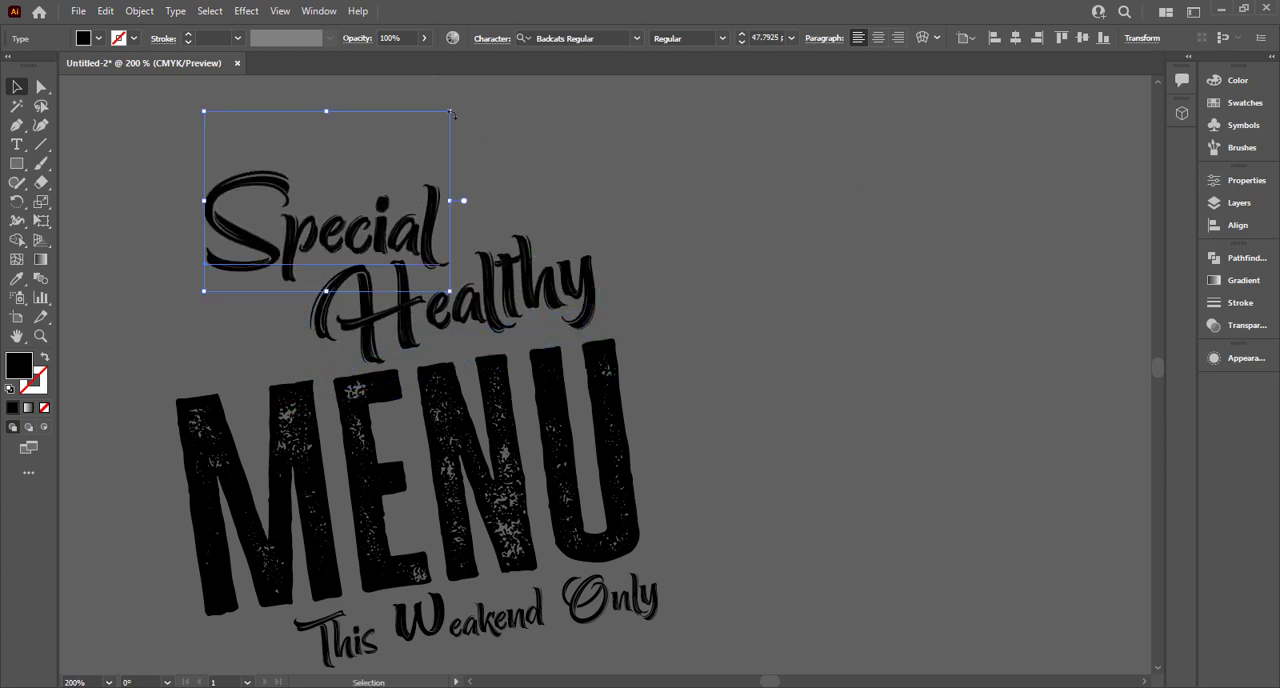
drag(457, 105, 430, 98)
scroll(432, 98, up, 2)
click(440, 113)
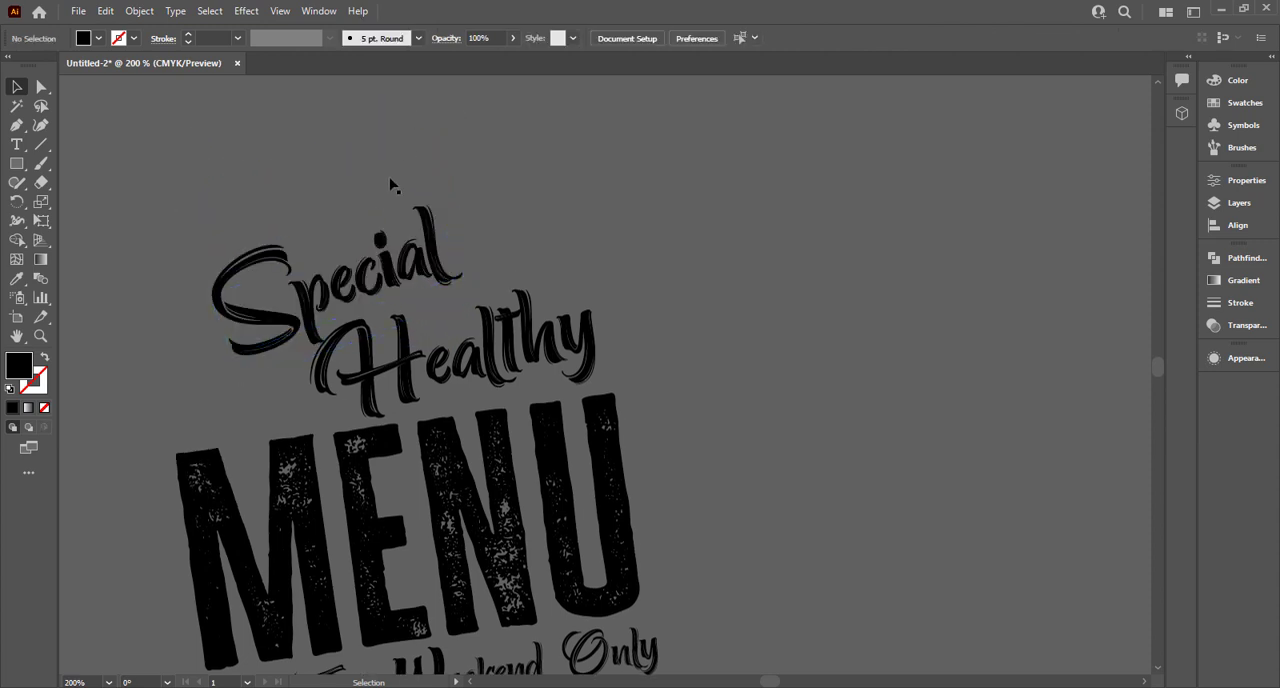
click(381, 196)
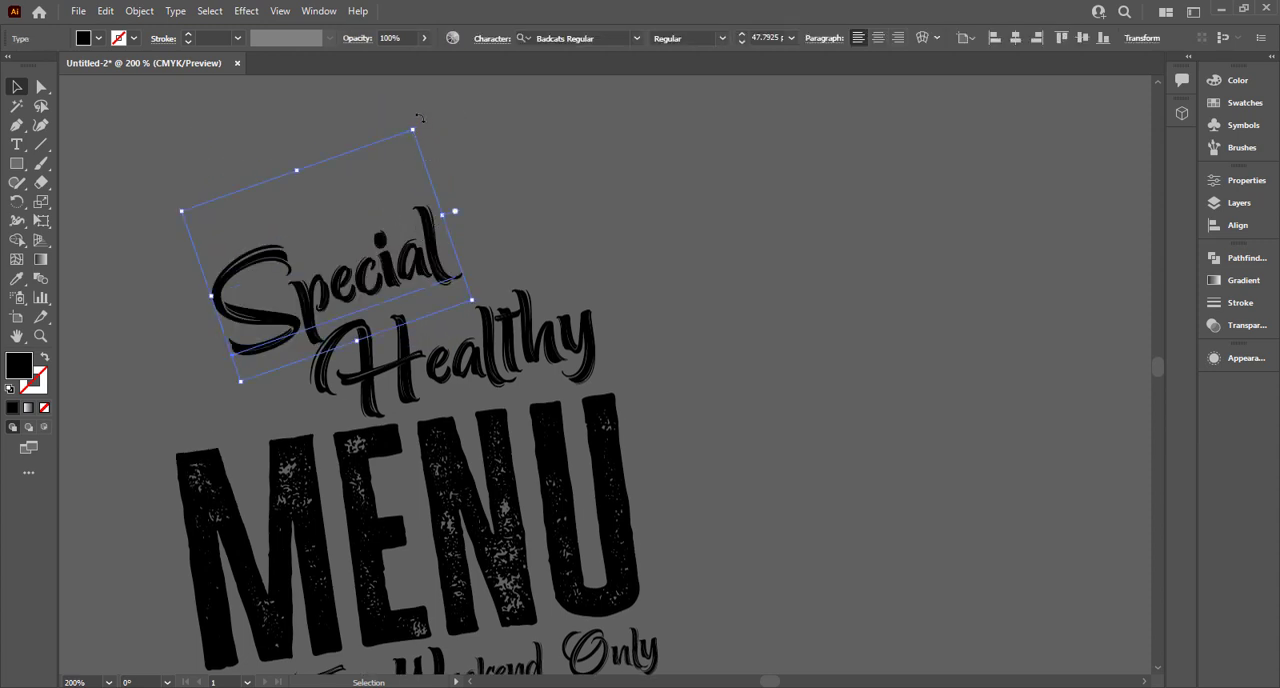
mouse_move(413, 121)
mouse_down()
mouse_move(429, 123)
mouse_move(420, 134)
mouse_up()
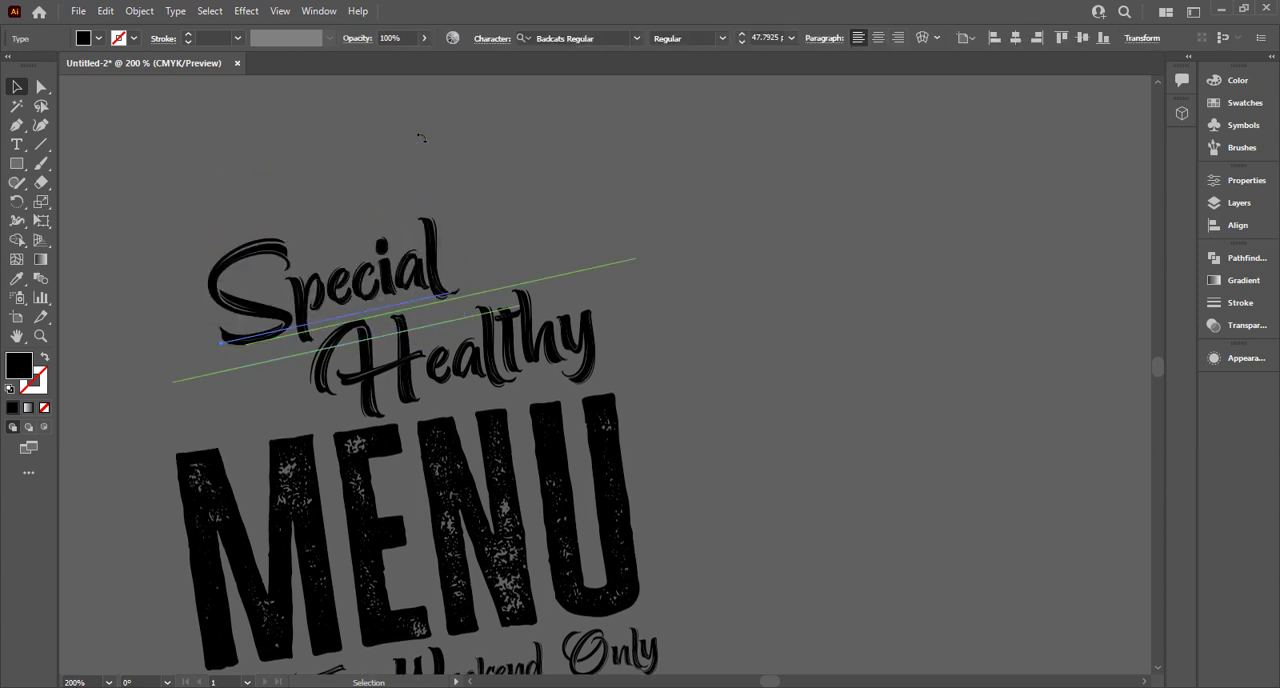
drag(392, 246, 390, 261)
click(476, 189)
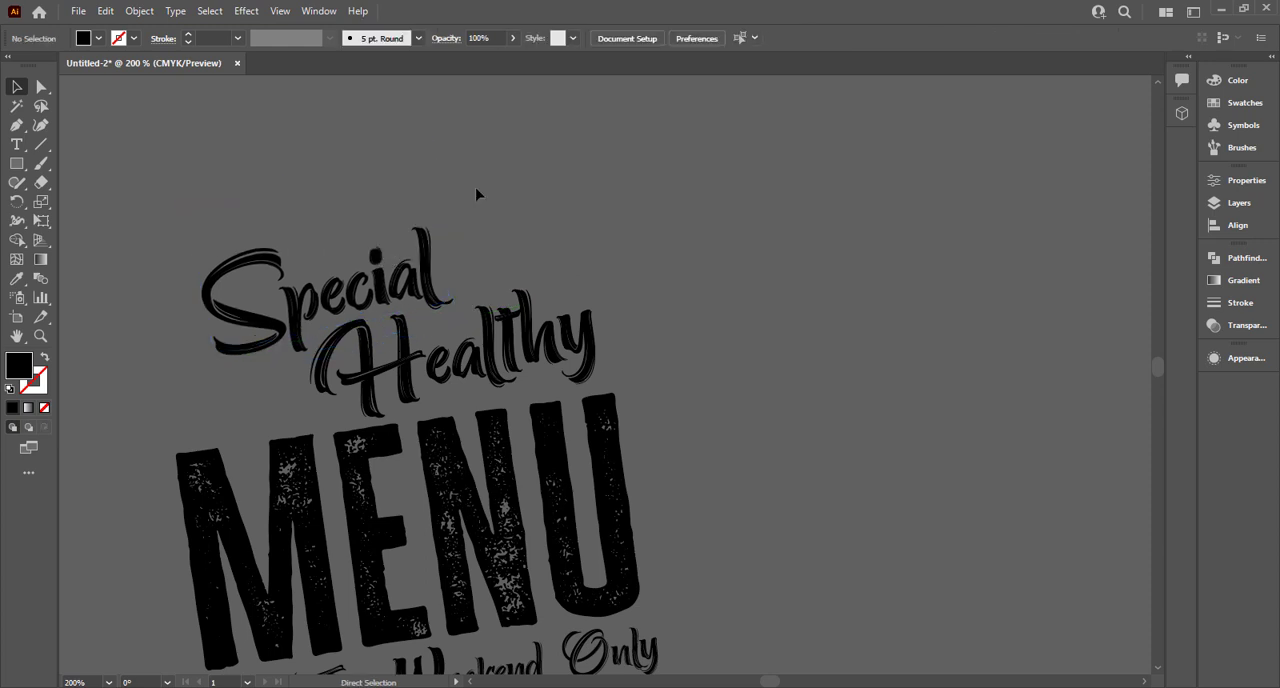
Enlarge the whole heading group of texts and move it onto the artboard over the upper yellow brush stroke.
key(ctrl+0)
scroll(477, 191, down, 2)
drag(150, 195, 203, 217)
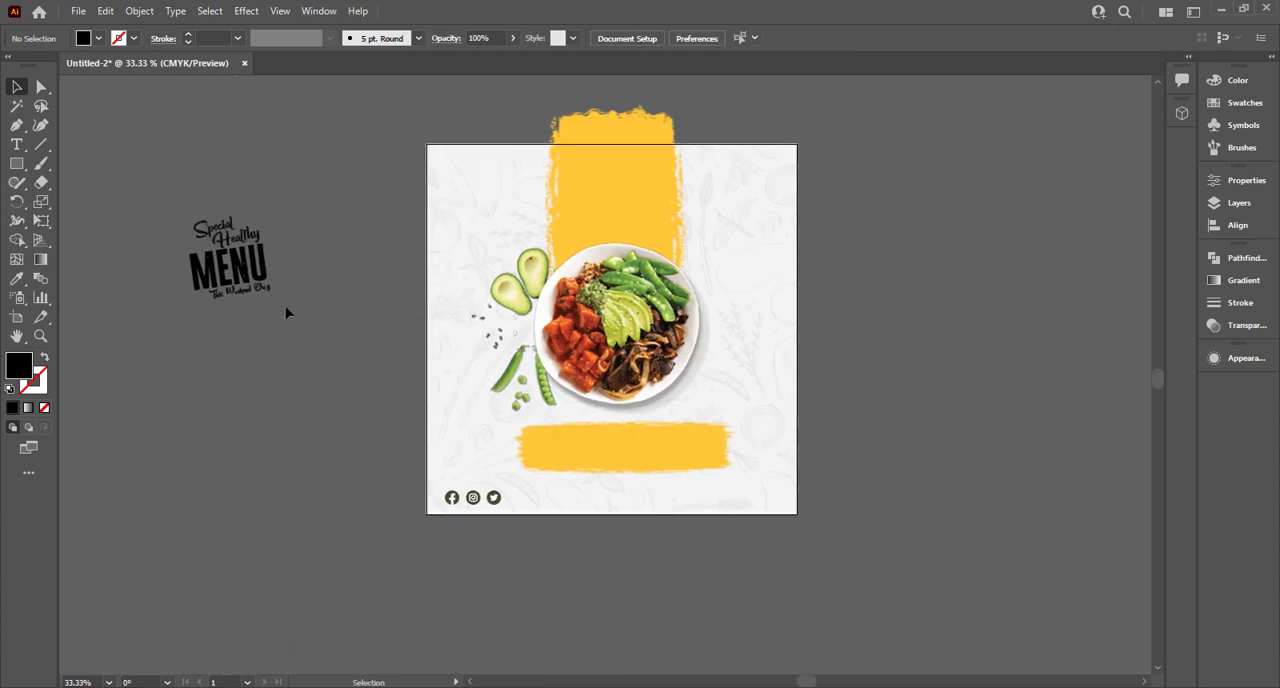
mouse_move(285, 313)
mouse_down()
mouse_move(335, 318)
mouse_move(378, 352)
mouse_up()
drag(270, 298, 672, 242)
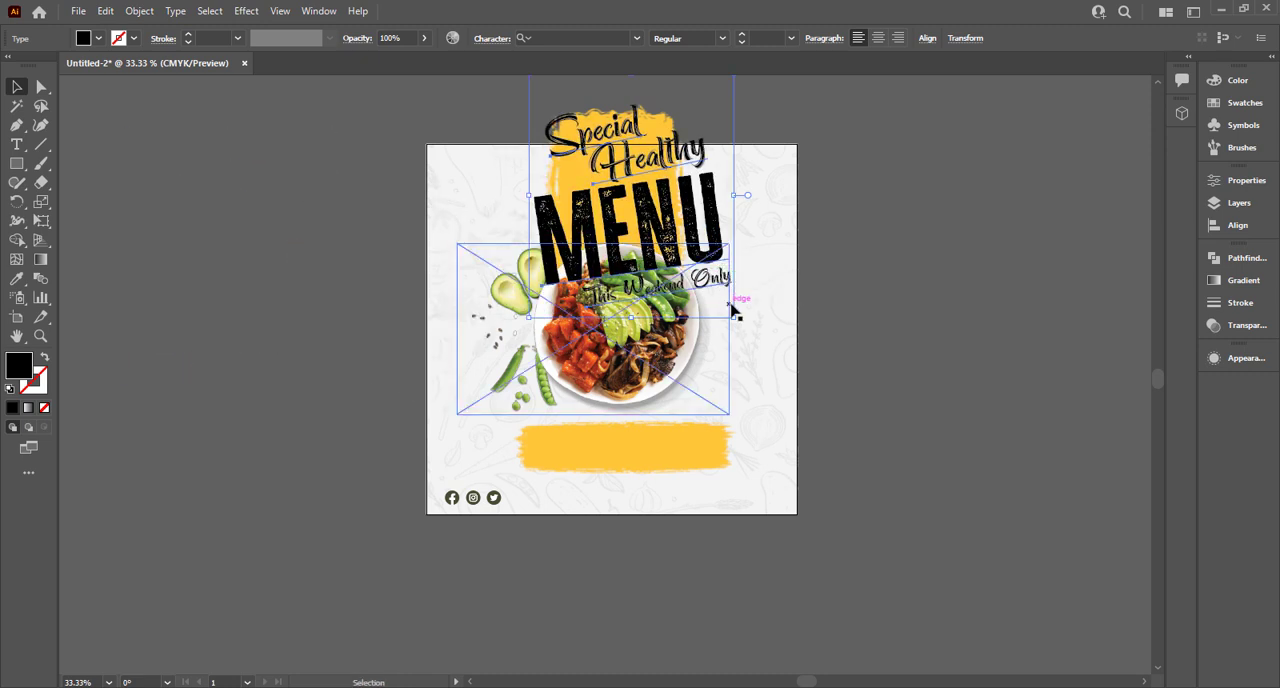
Scale down only the heading texts, leaving out the plate image, and fit them on the yellow stroke above the plate.
drag(734, 320, 684, 269)
key(ctrl+z)
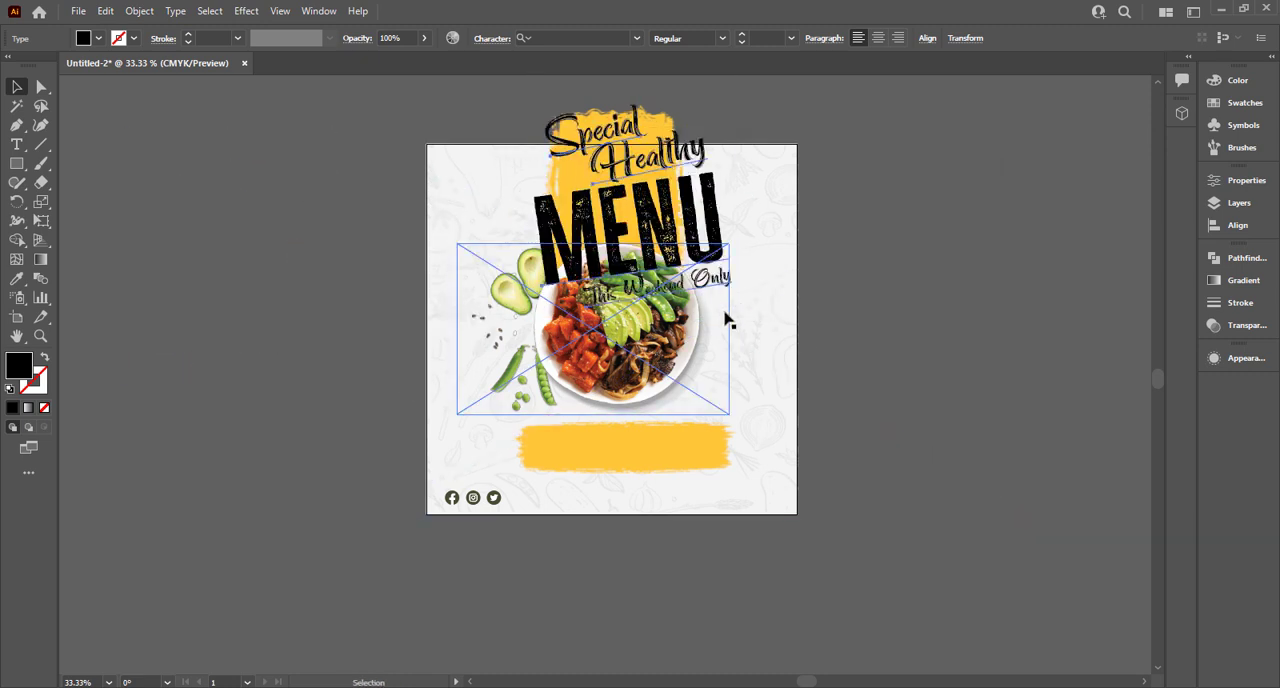
click(716, 213)
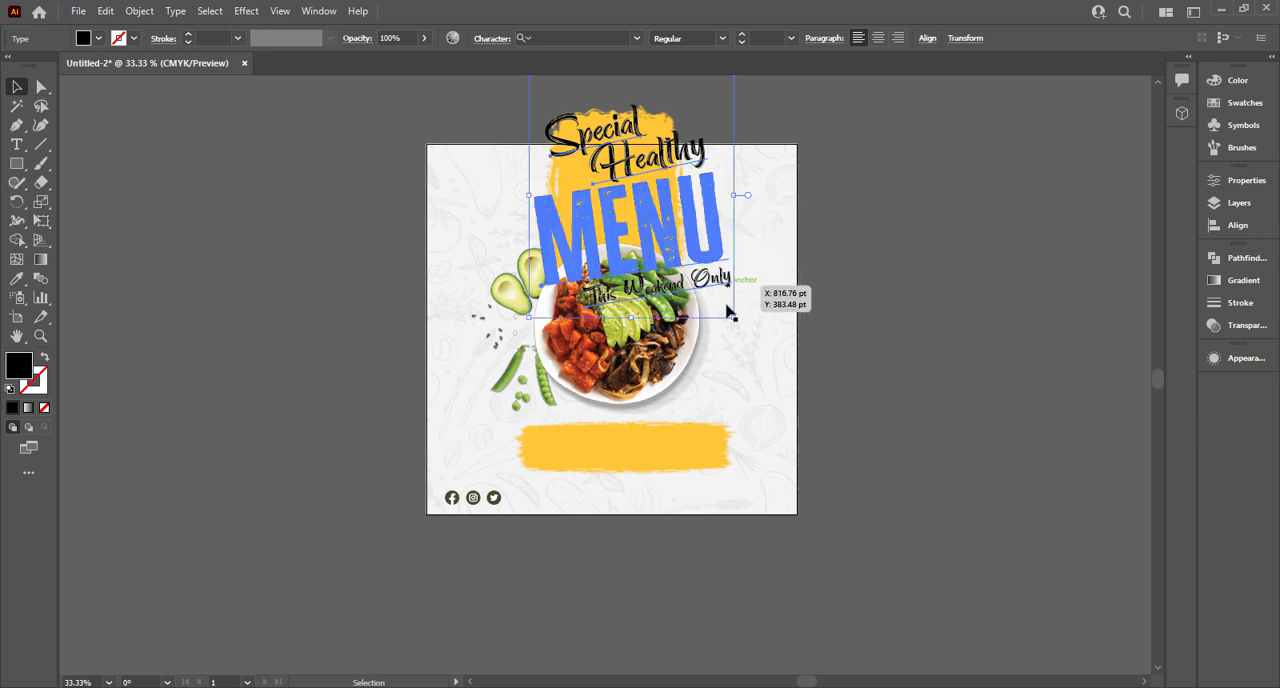
drag(733, 320, 670, 225)
drag(617, 187, 632, 212)
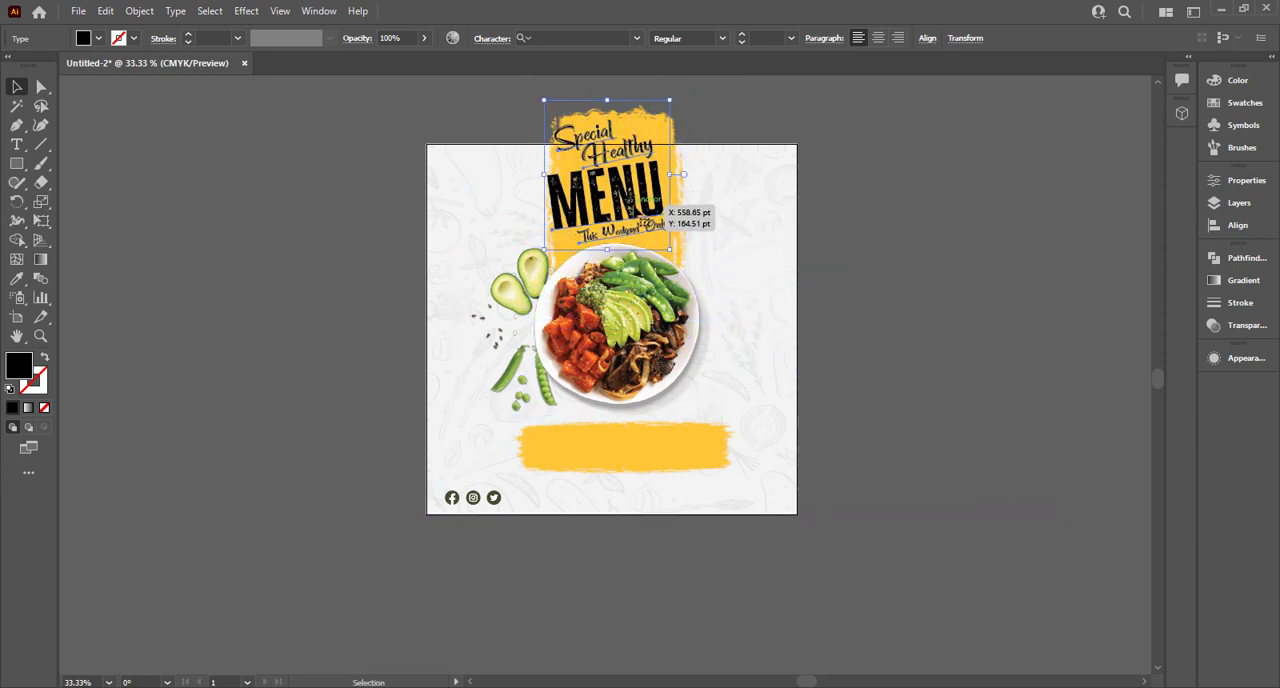
Lock the patterned background, the food plate image and the upper yellow brush stroke.
scroll(634, 211, down, 1)
key(ctrl+0)
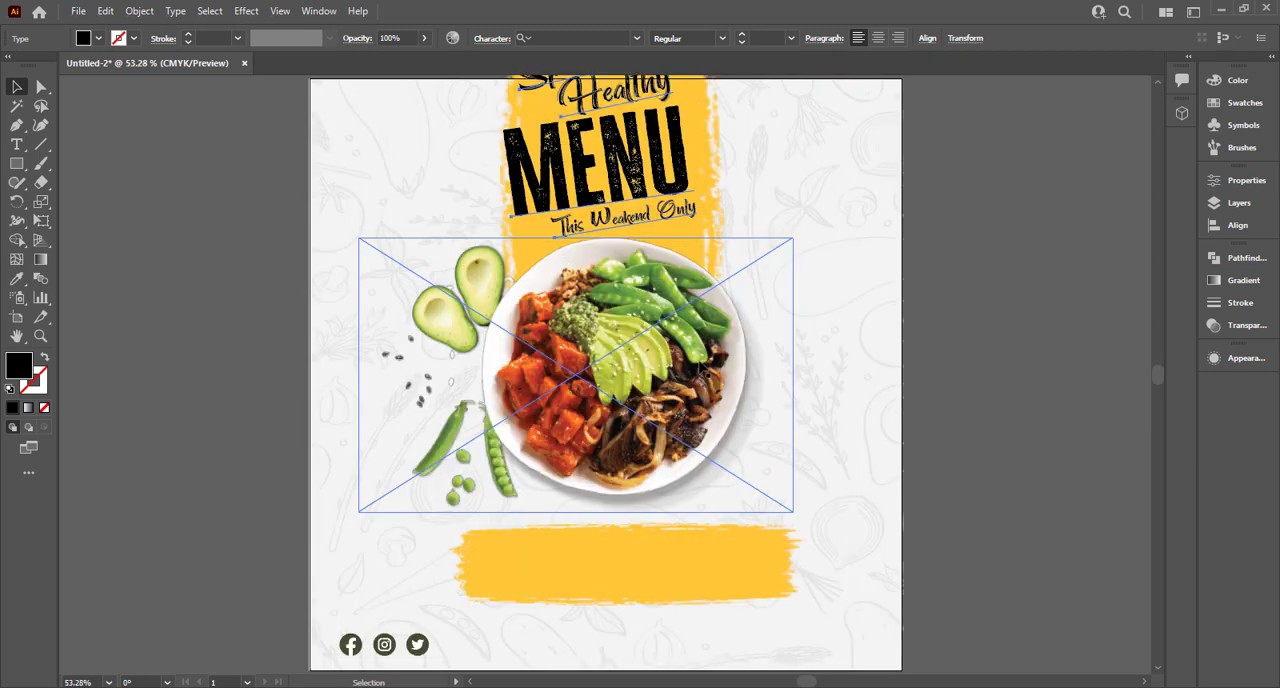
click(975, 263)
drag(861, 422, 860, 423)
key(ctrl+2)
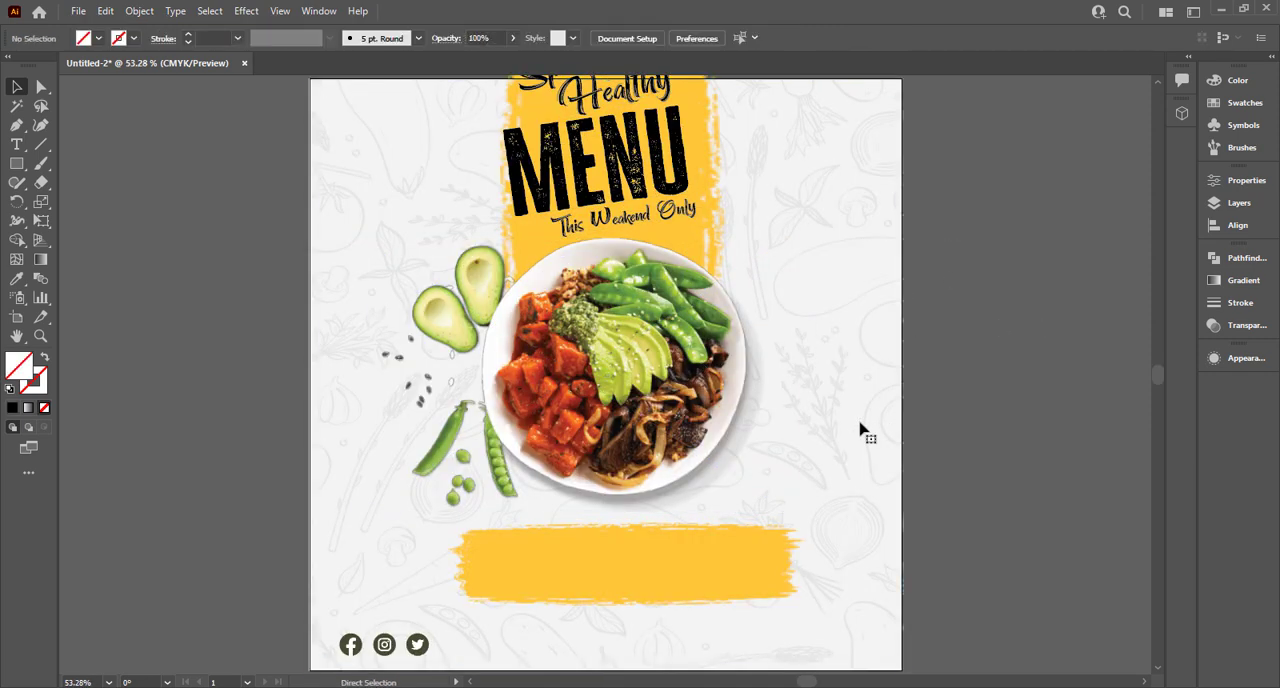
click(700, 307)
key(ctrl+2)
click(686, 256)
key(ctrl+2)
Scale the heading texts down slightly and center them on the yellow stroke just above the plate.
scroll(481, 97, up, 2)
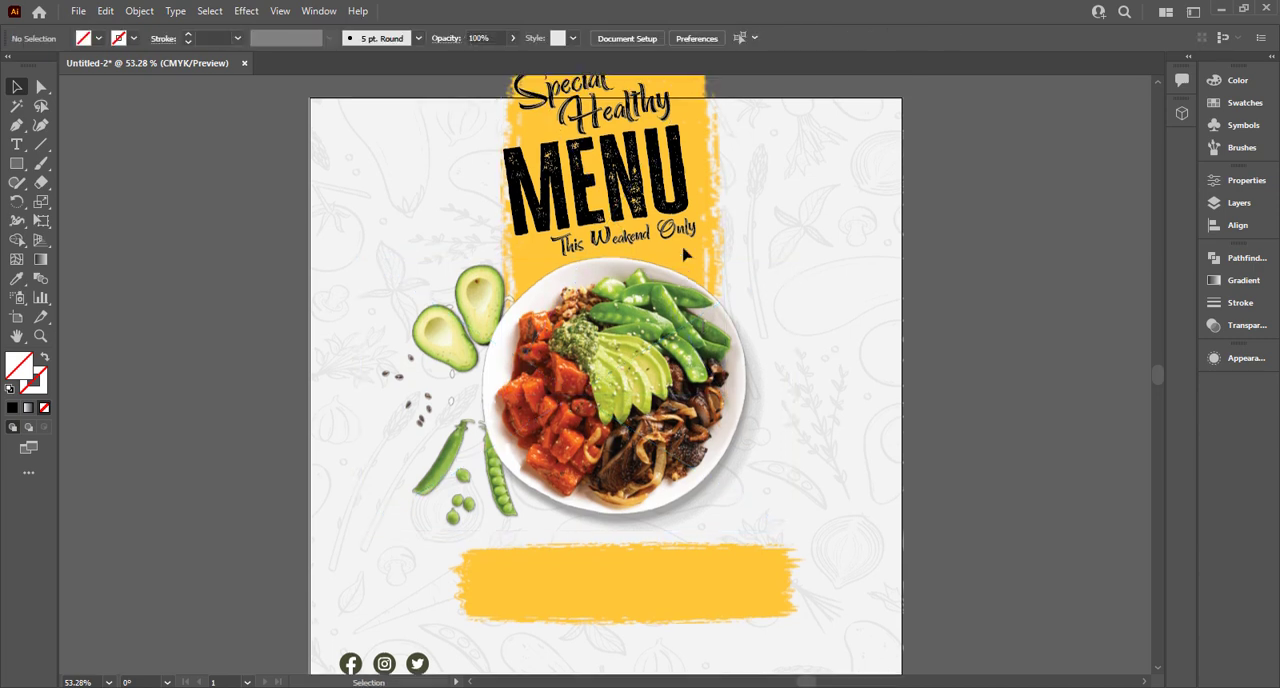
click(700, 285)
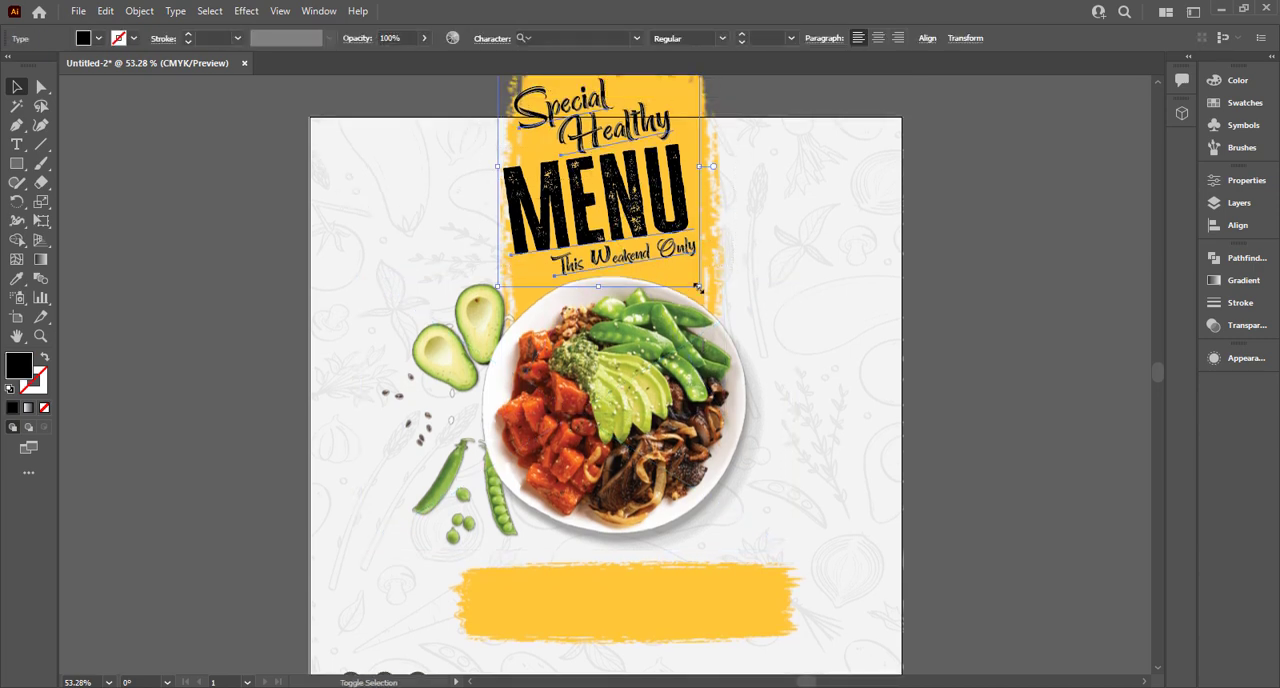
drag(698, 287, 657, 168)
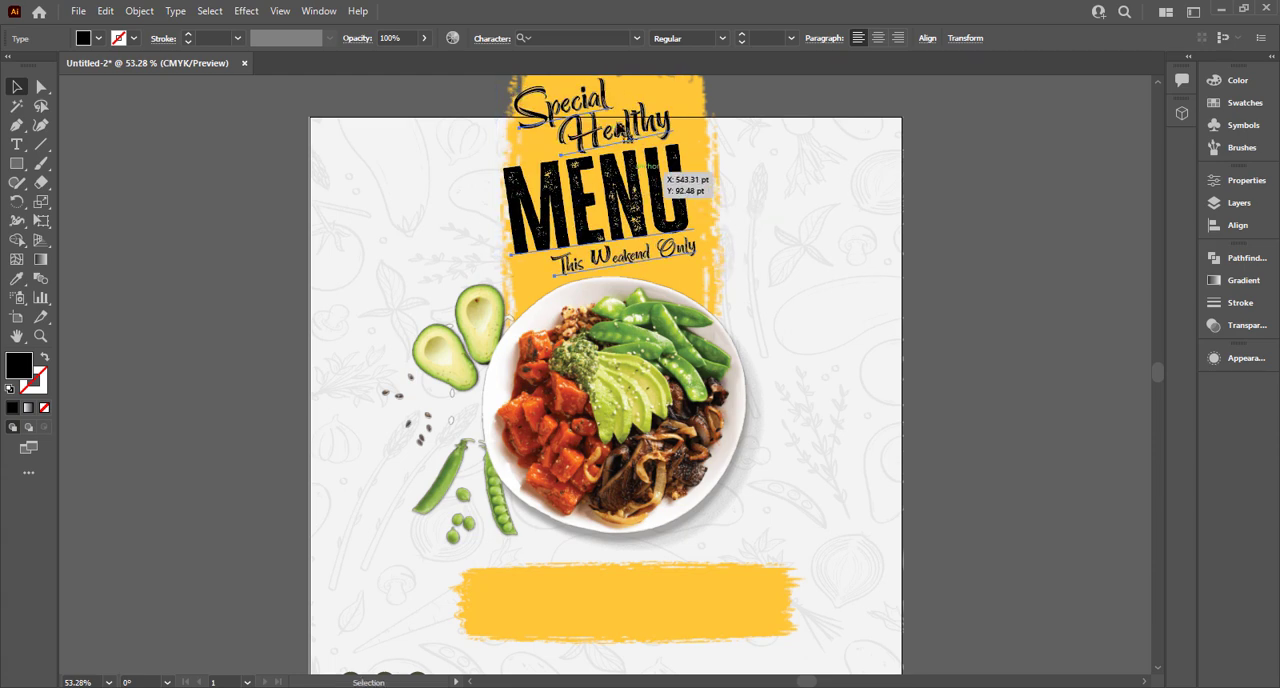
drag(698, 287, 678, 269)
drag(640, 223, 655, 250)
drag(693, 195, 708, 195)
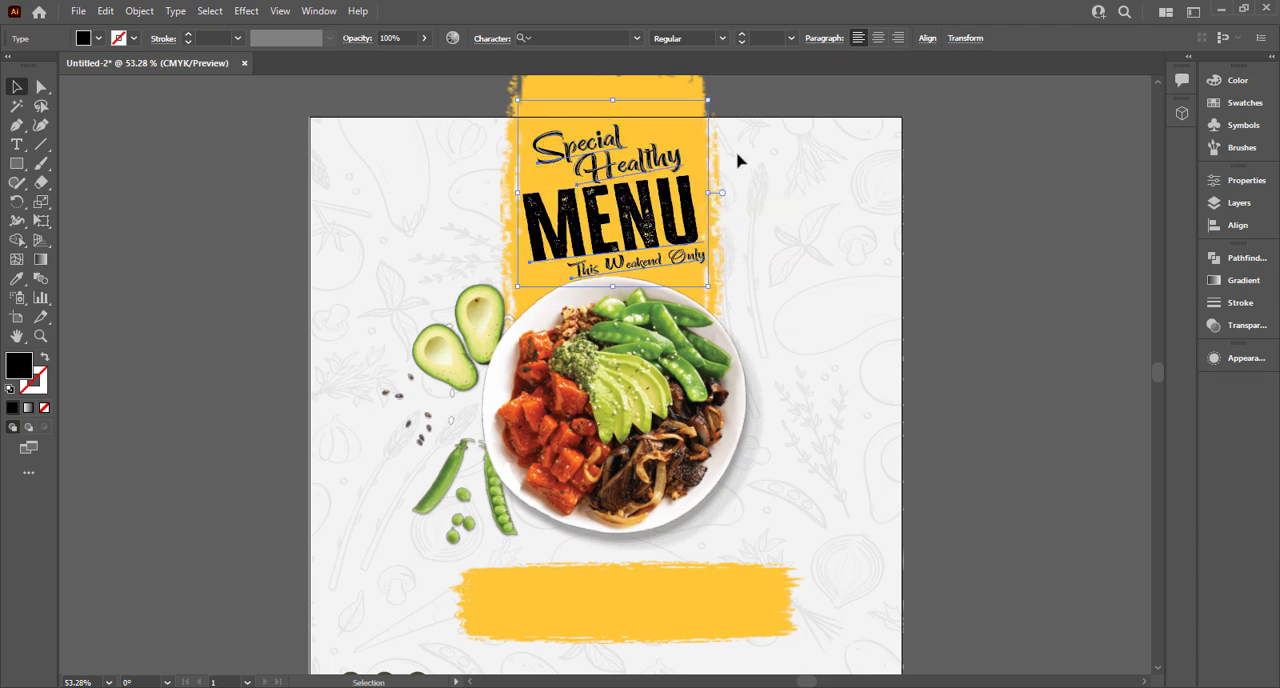
click(745, 99)
Change the fill color of "MENU" to white.
click(612, 215)
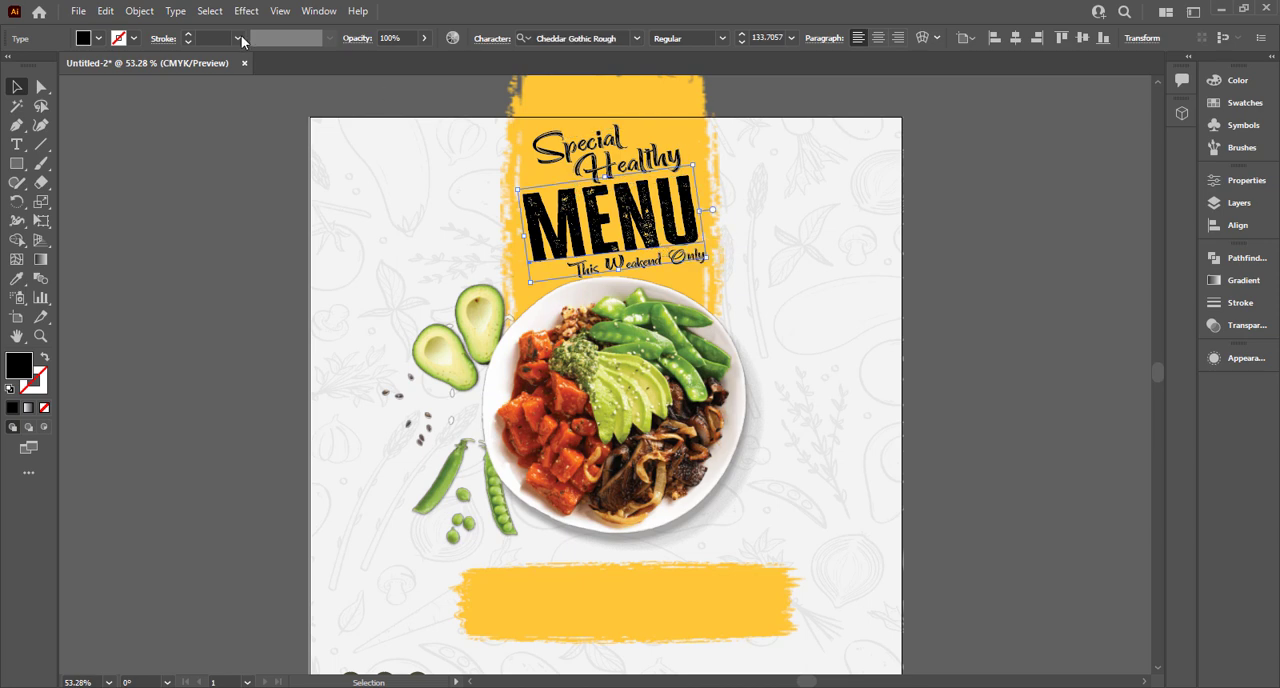
click(115, 40)
click(21, 69)
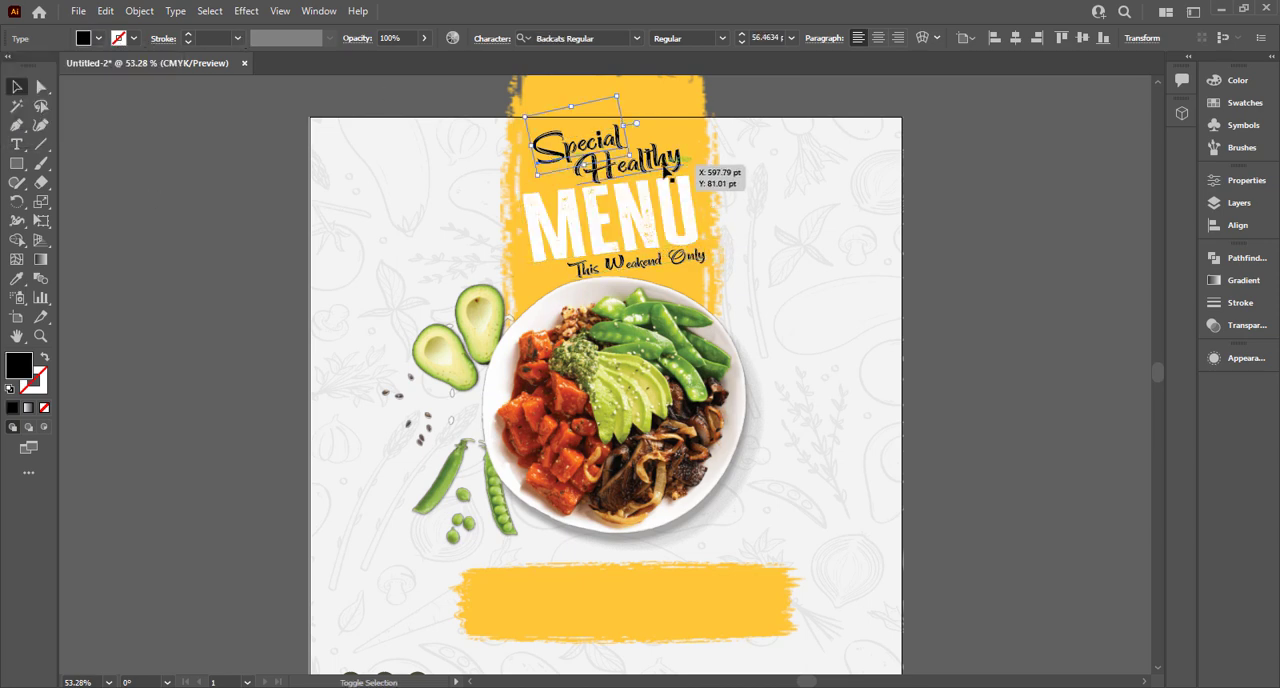
Change the fill color of the heading word "Special" to white.
click(690, 257)
click(584, 141)
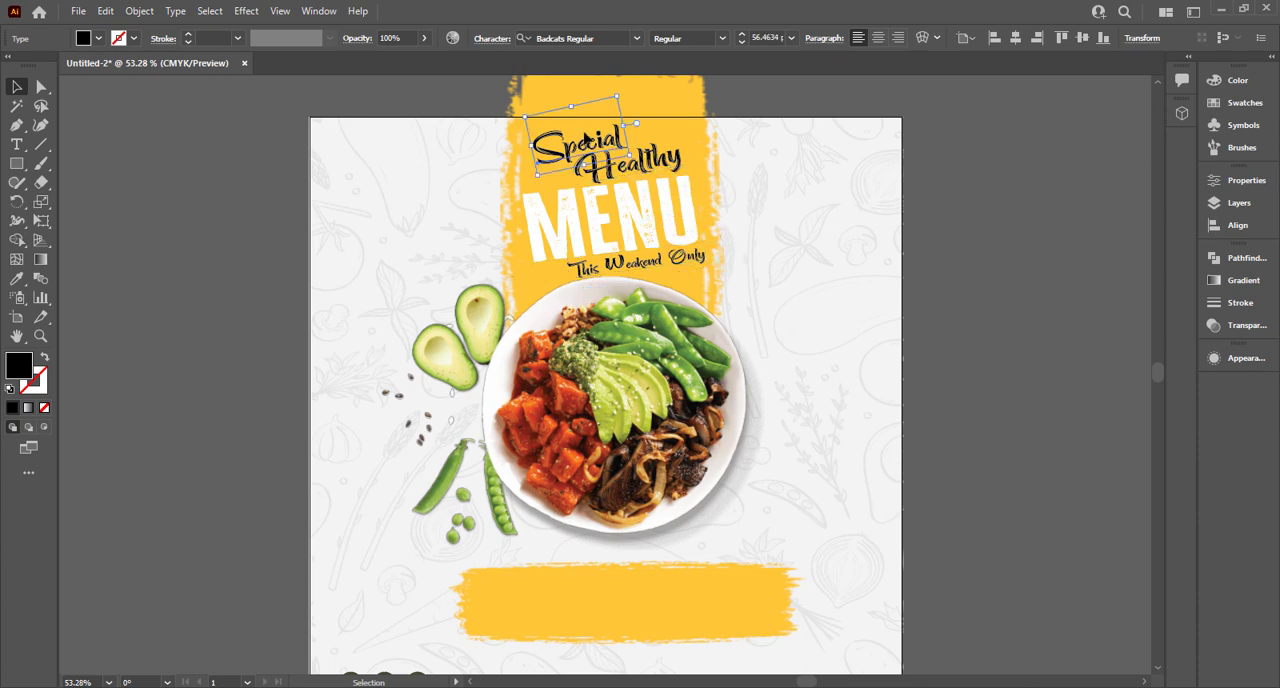
click(98, 38)
click(24, 69)
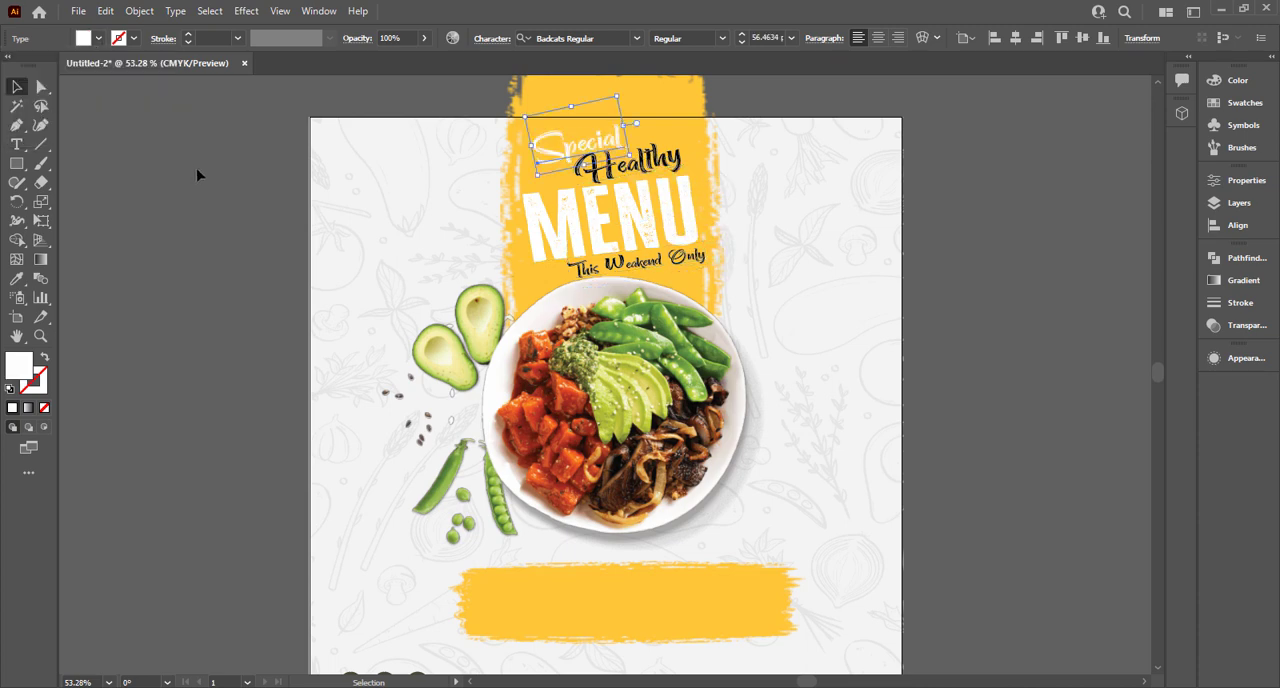
click(417, 165)
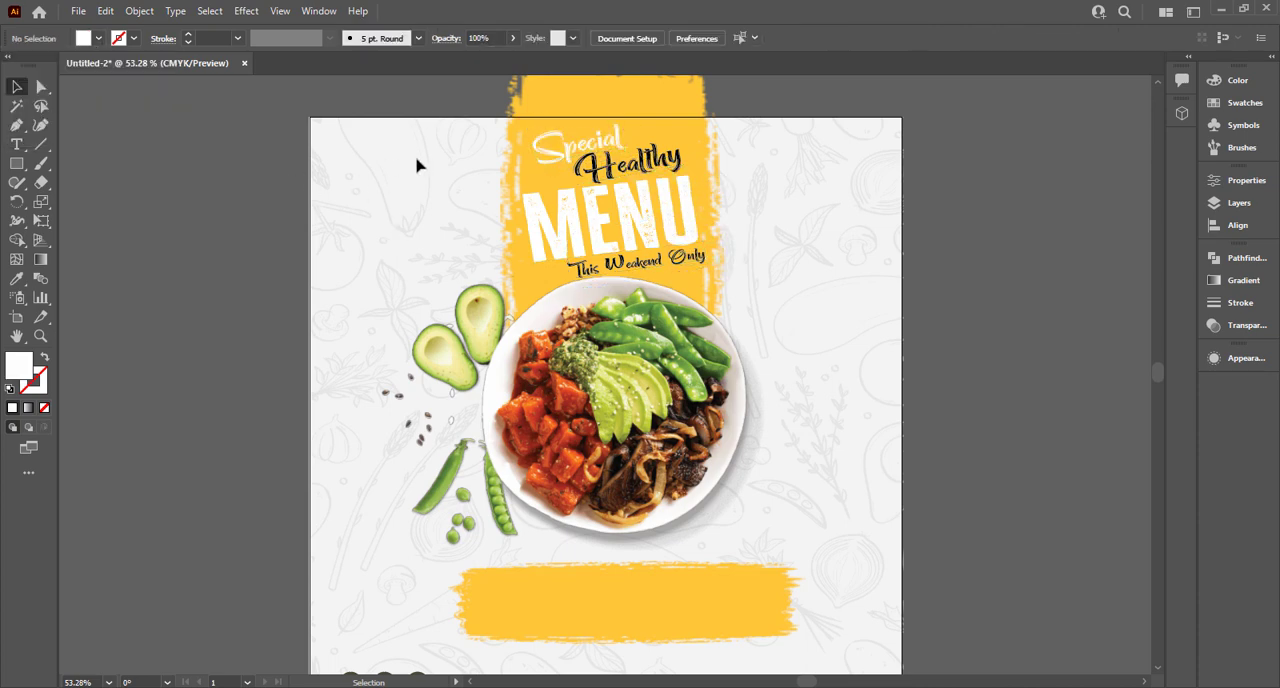
Place a text frame on the lower yellow brush stroke with the Roboto font at 14 pt.
click(16, 144)
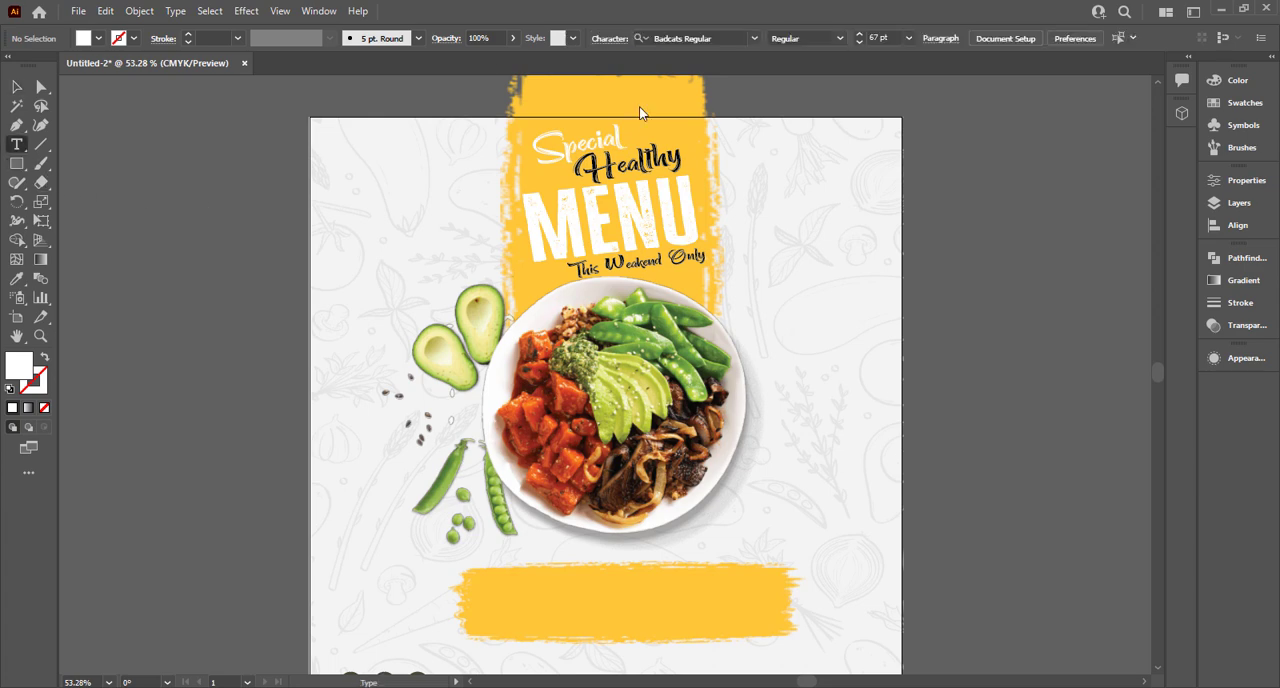
click(728, 38)
text(robo)
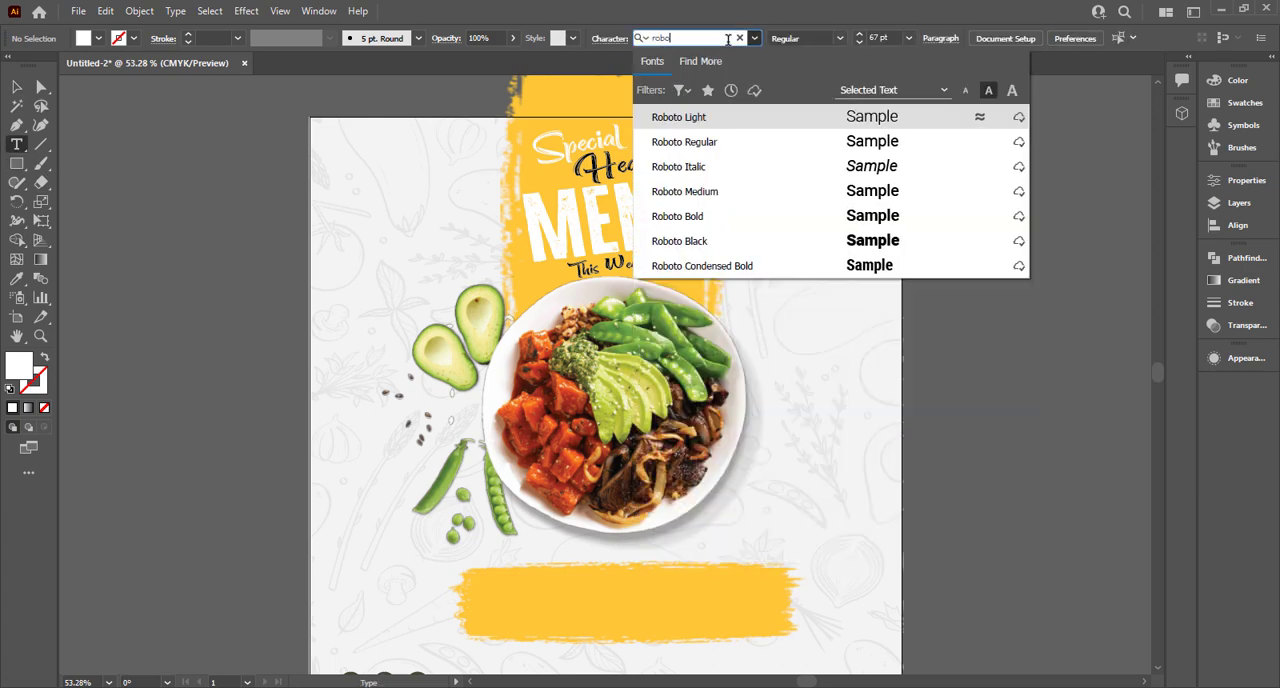
text(t)
click(932, 143)
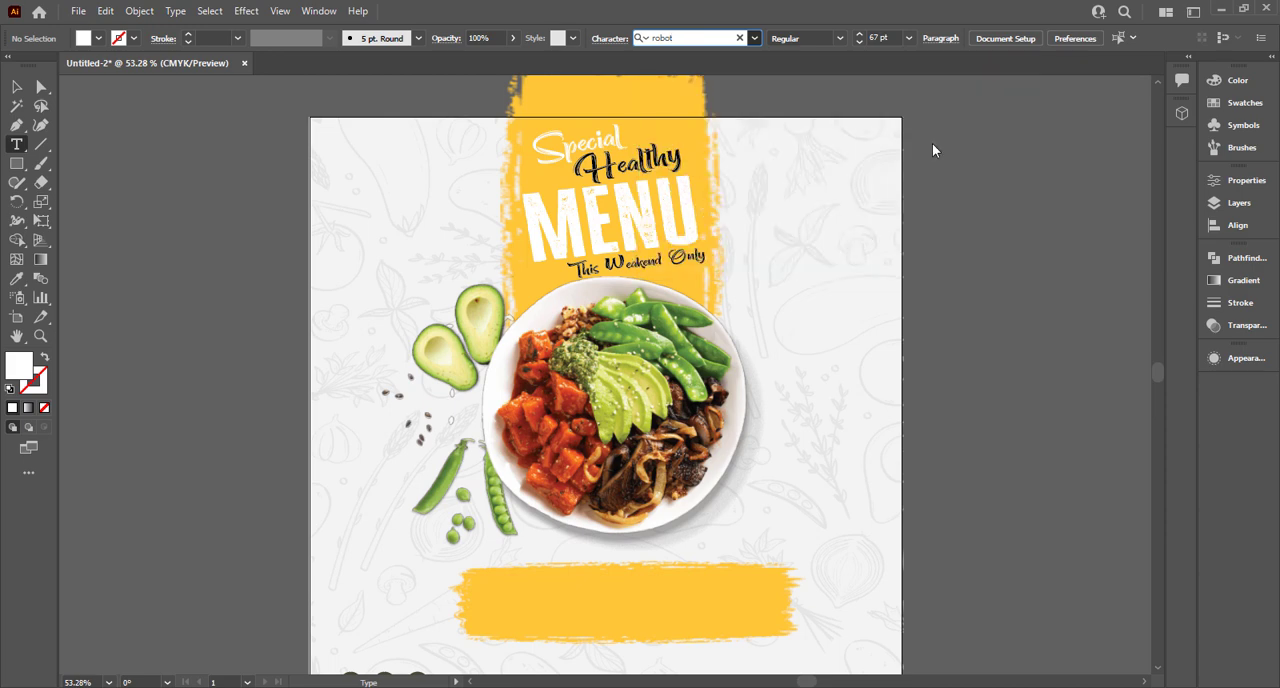
drag(541, 615, 765, 630)
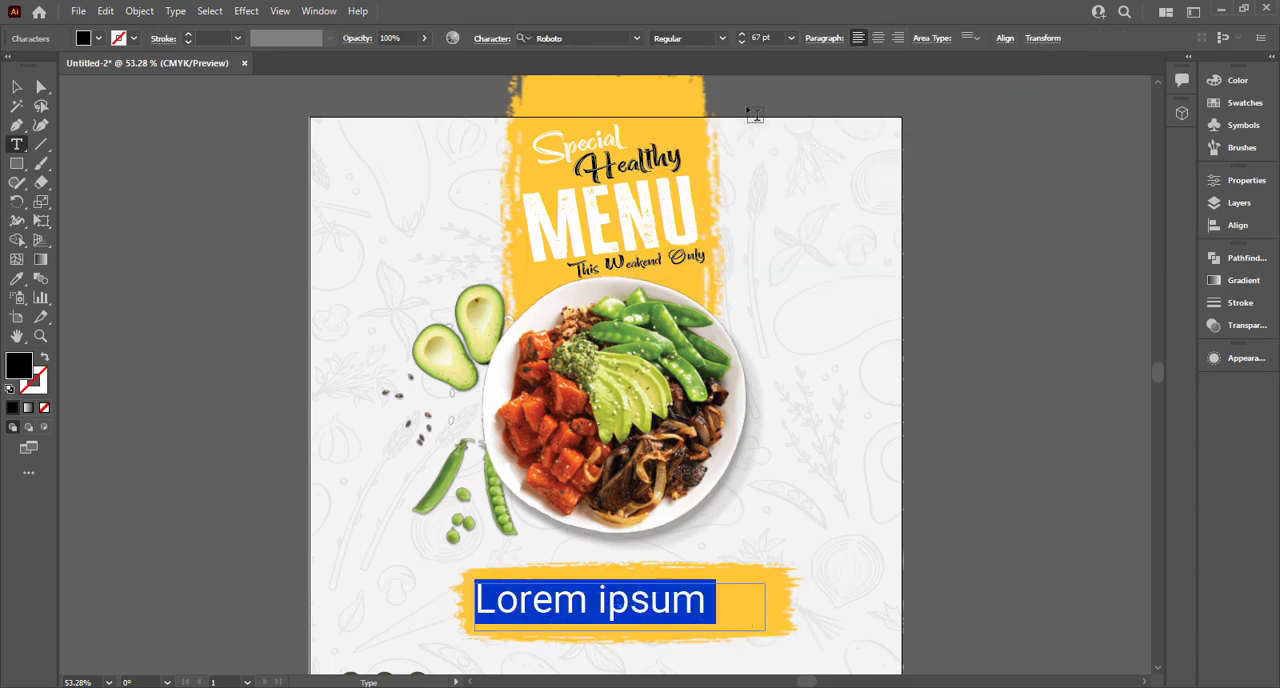
click(791, 39)
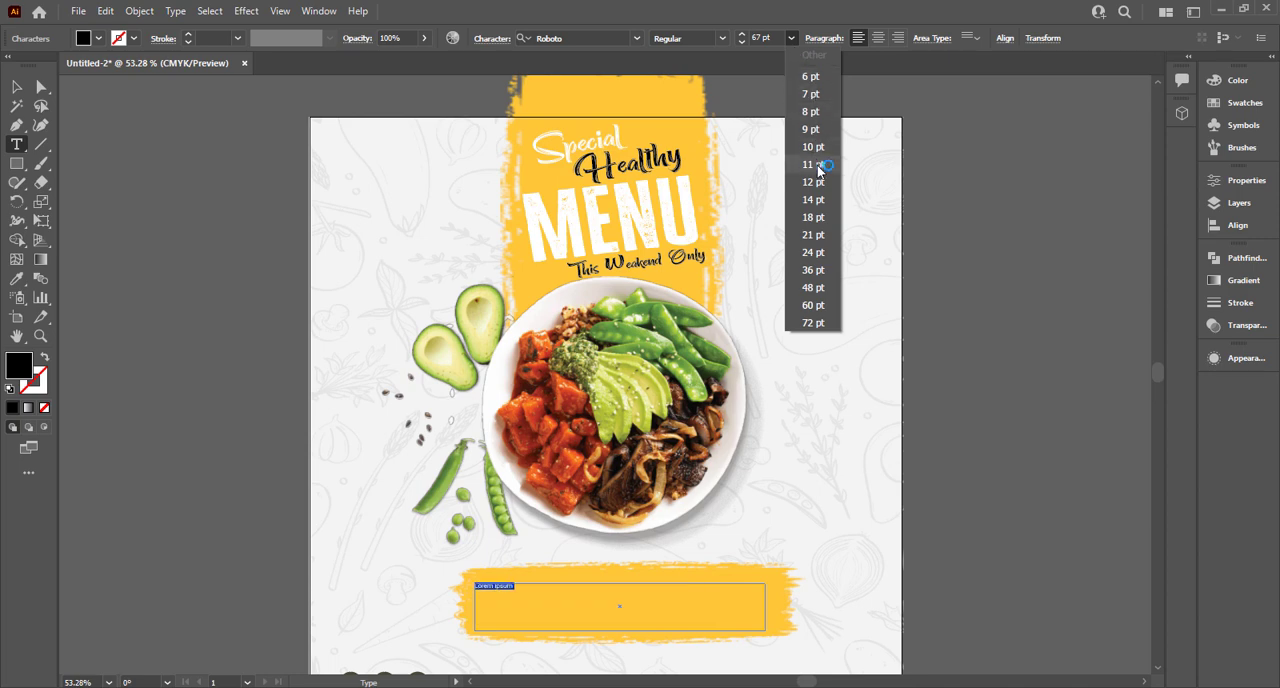
click(822, 202)
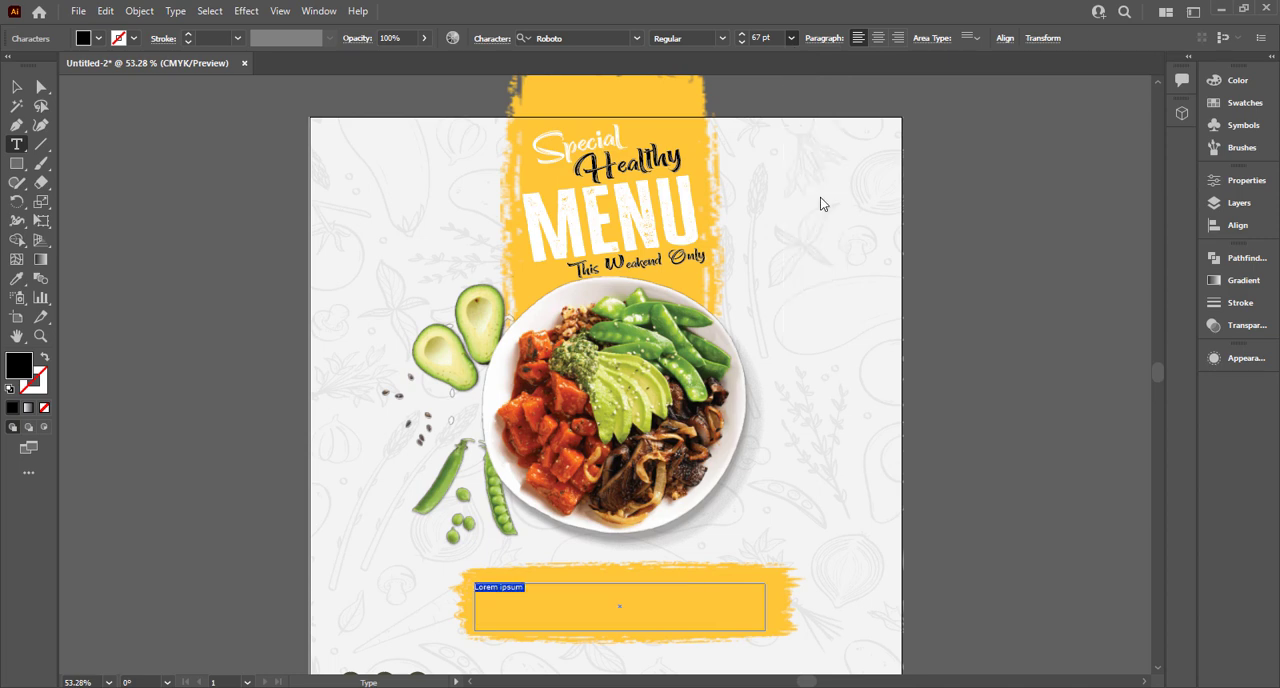
Delete the empty text frame and draw a new one filled with placeholder text across the lower yellow stroke.
click(17, 88)
click(486, 608)
click(480, 600)
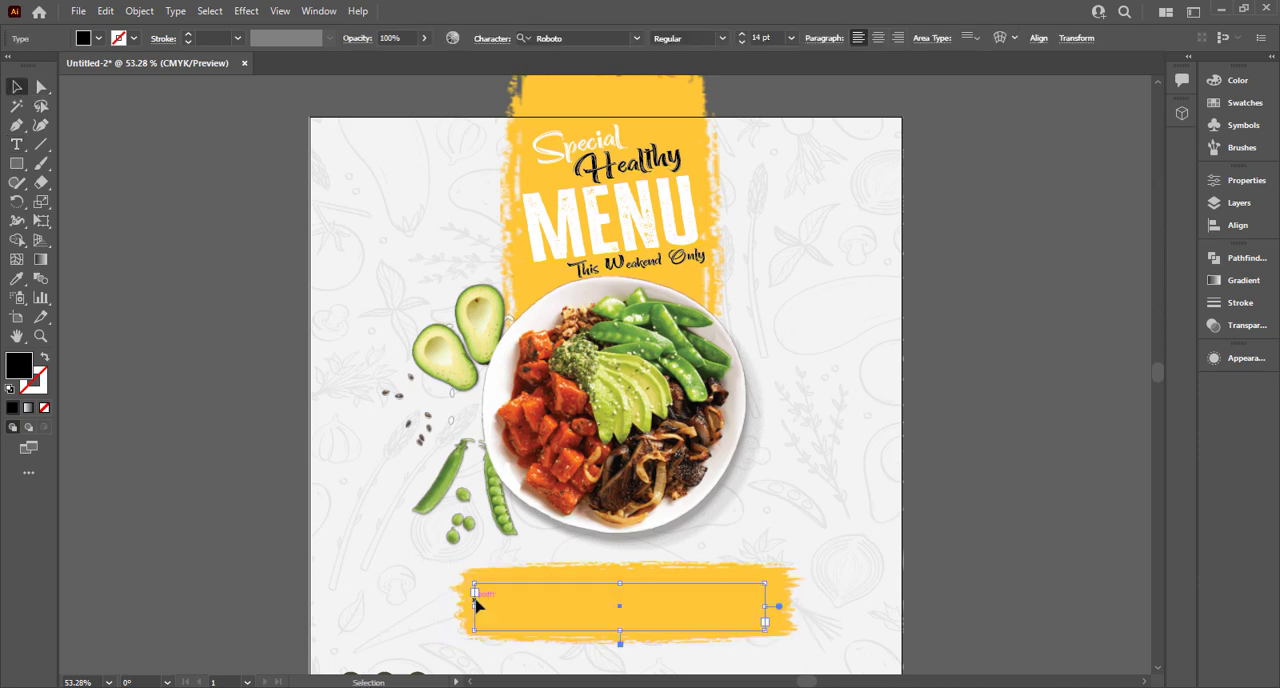
click(66, 250)
click(16, 144)
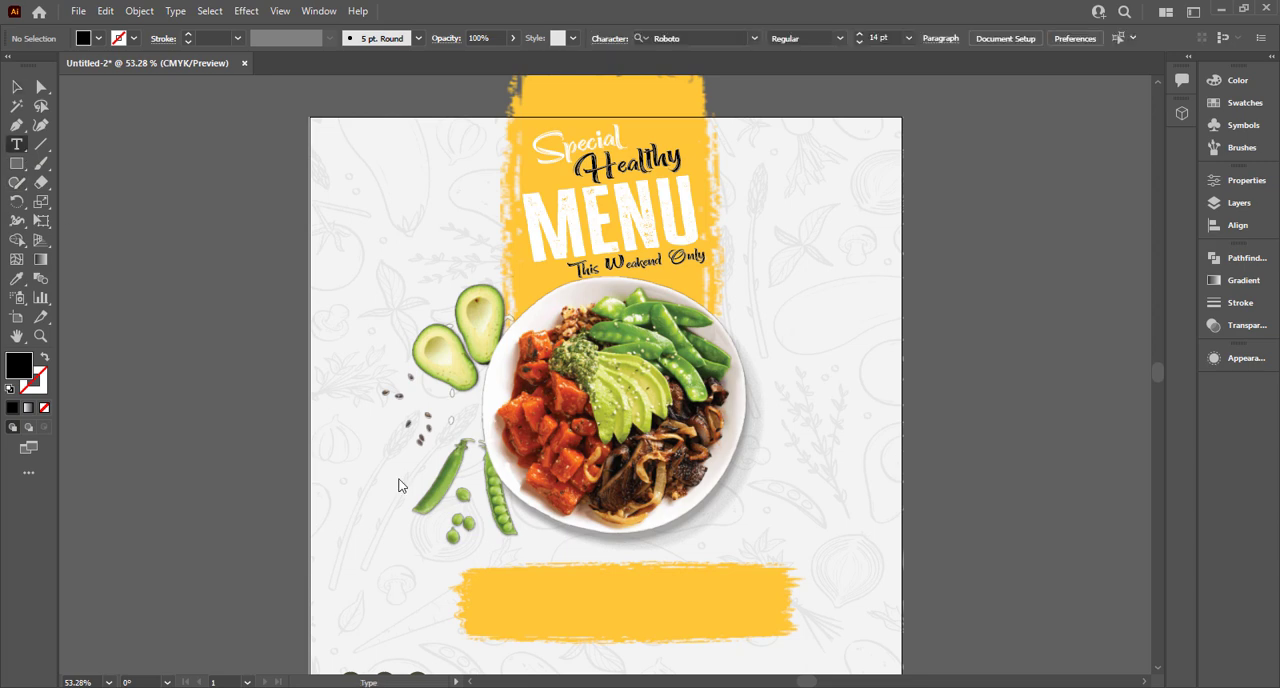
drag(553, 623, 769, 628)
click(16, 87)
click(137, 371)
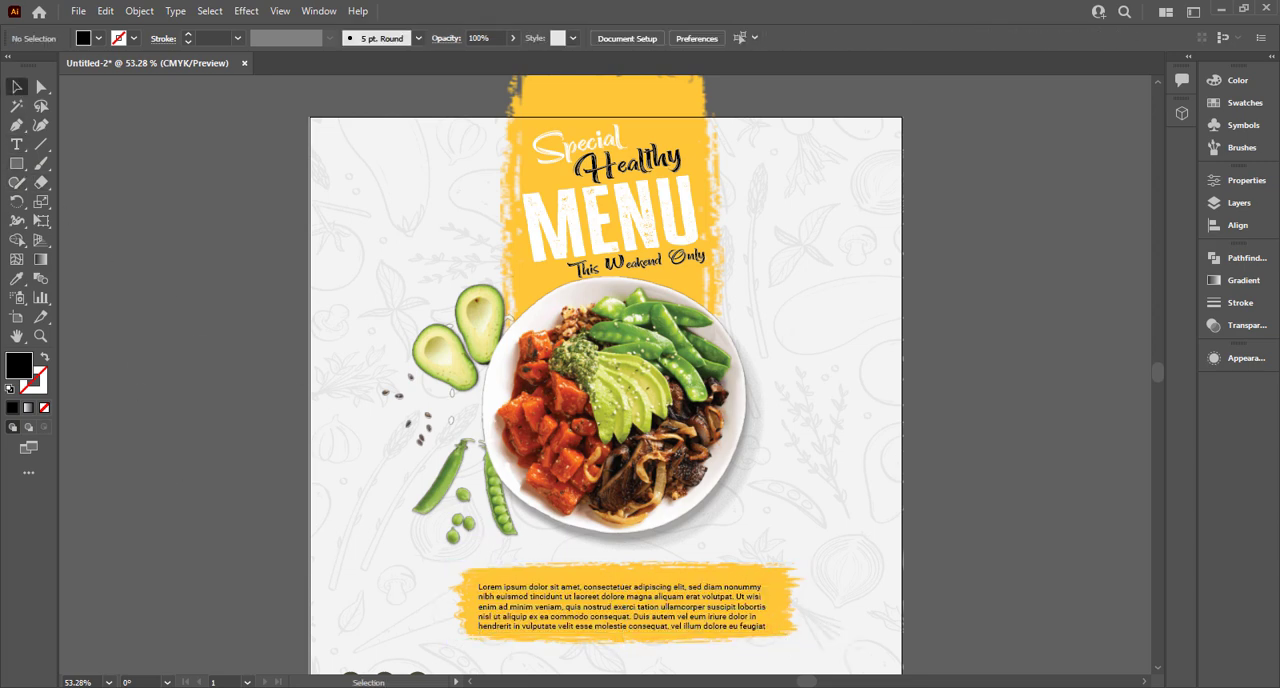
Nudge the placeholder paragraph up and delete all its text after "commodo consequat.".
click(622, 628)
scroll(622, 630, up, 1)
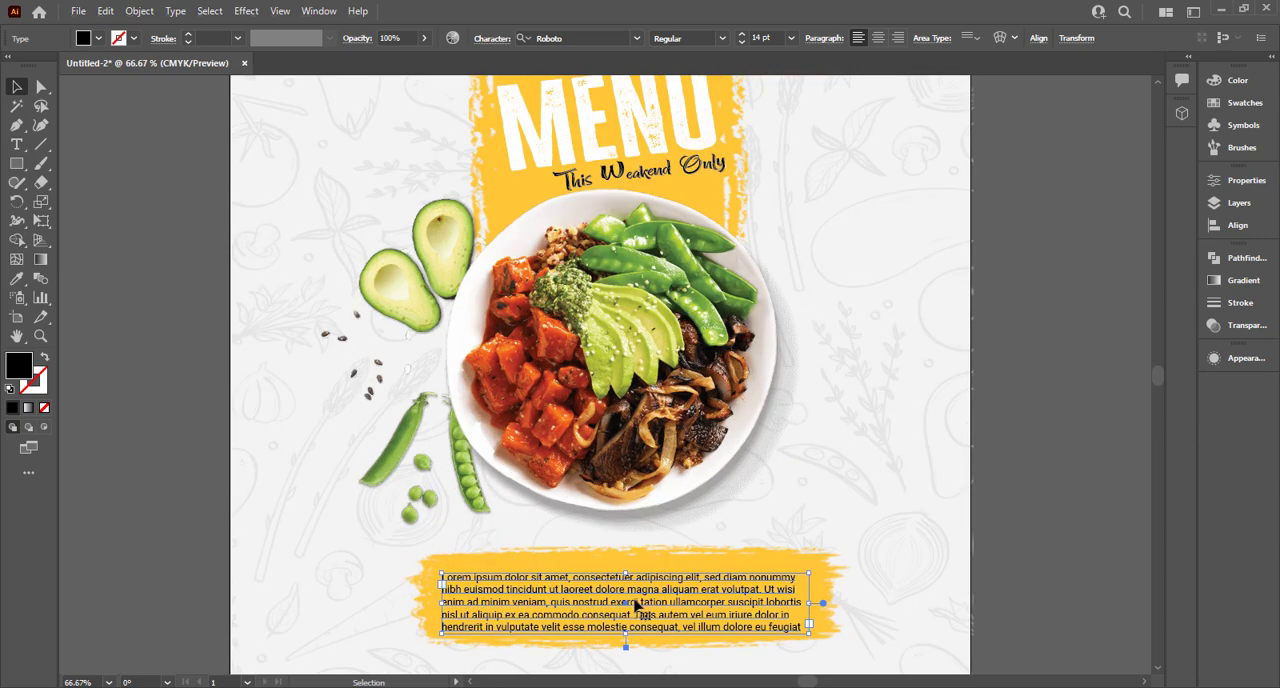
key(shift+Up)
key(t)
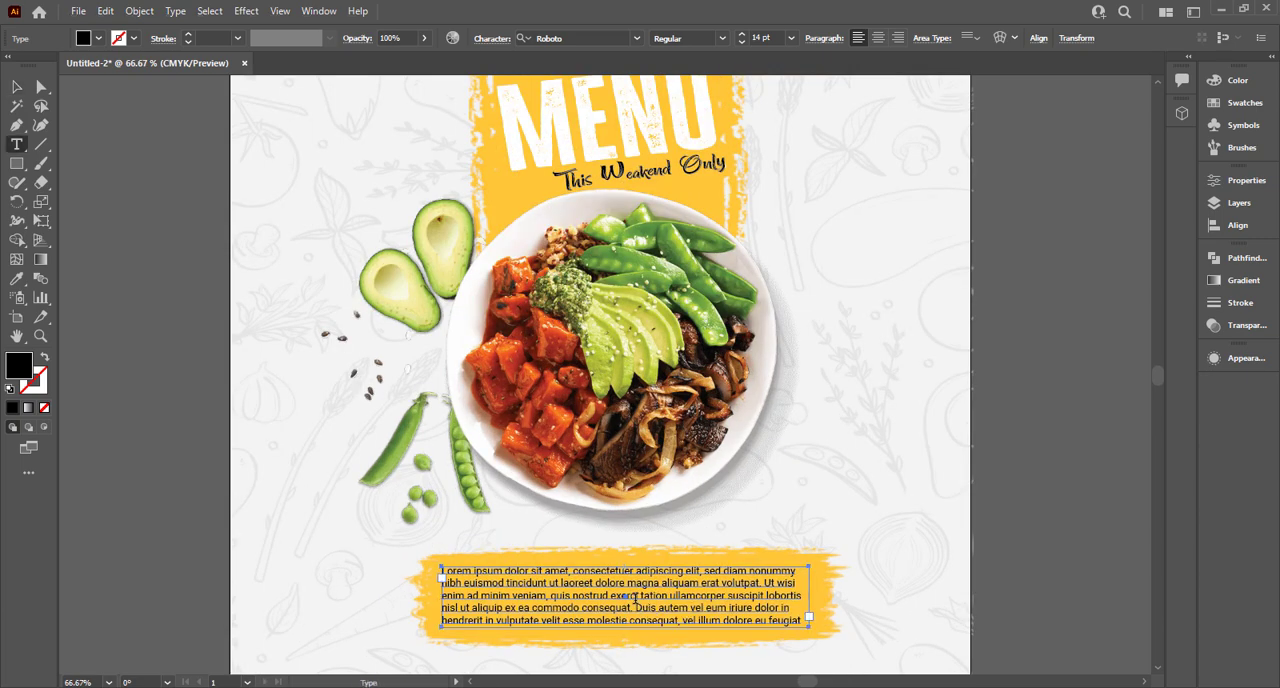
drag(630, 596, 728, 621)
drag(633, 607, 815, 617)
key(BackSpace)
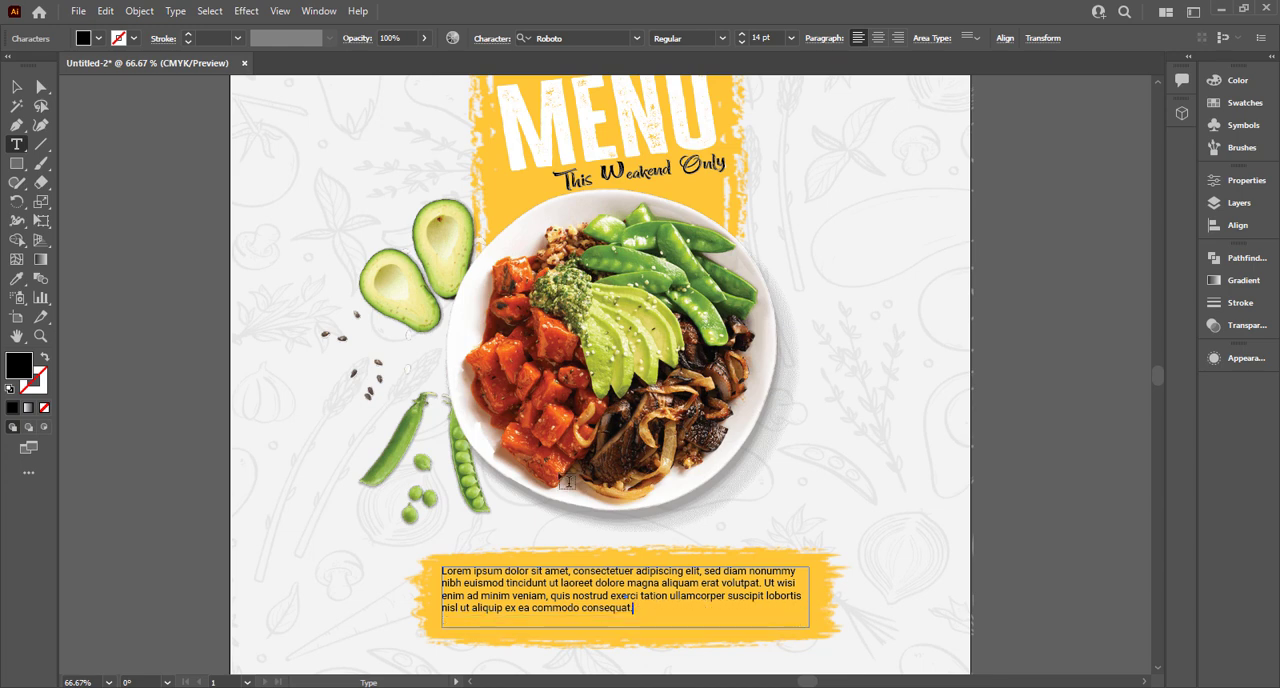
Center-align the whole placeholder paragraph.
key(ctrl+a)
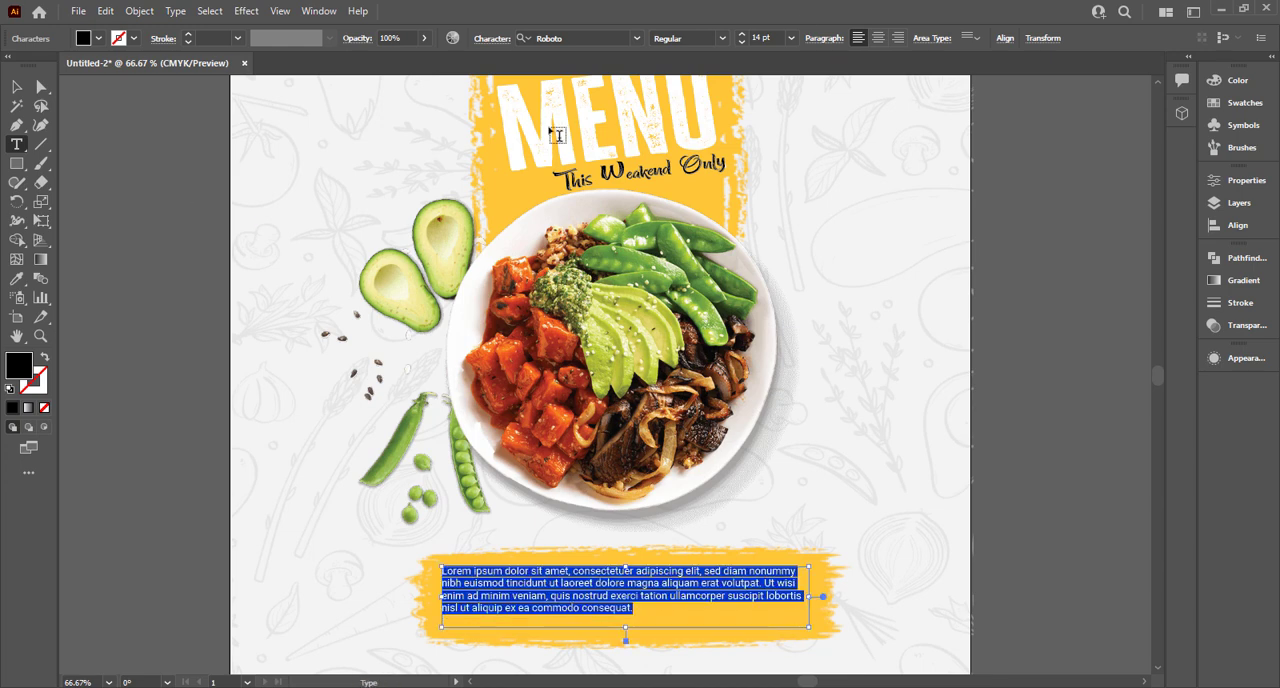
click(876, 39)
click(17, 89)
click(218, 460)
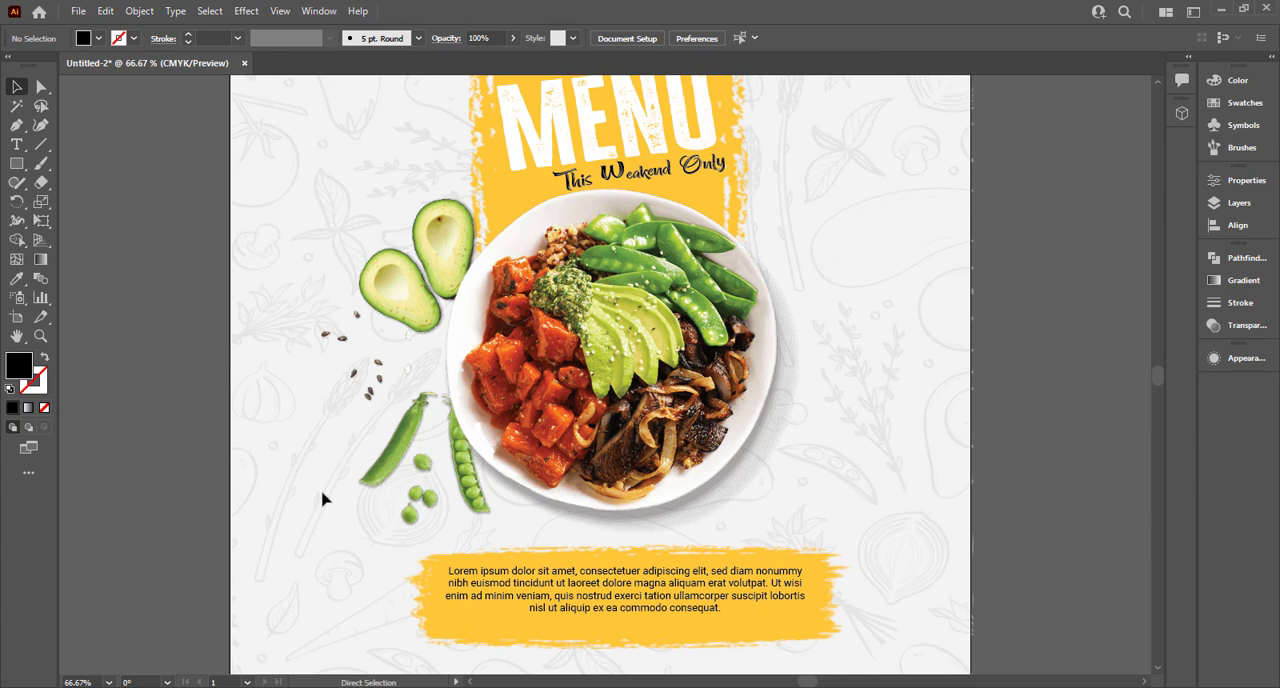
Extend the paragraph's text frame slightly downward within the lower yellow stroke.
key(ctrl+0)
click(626, 555)
drag(771, 578, 772, 588)
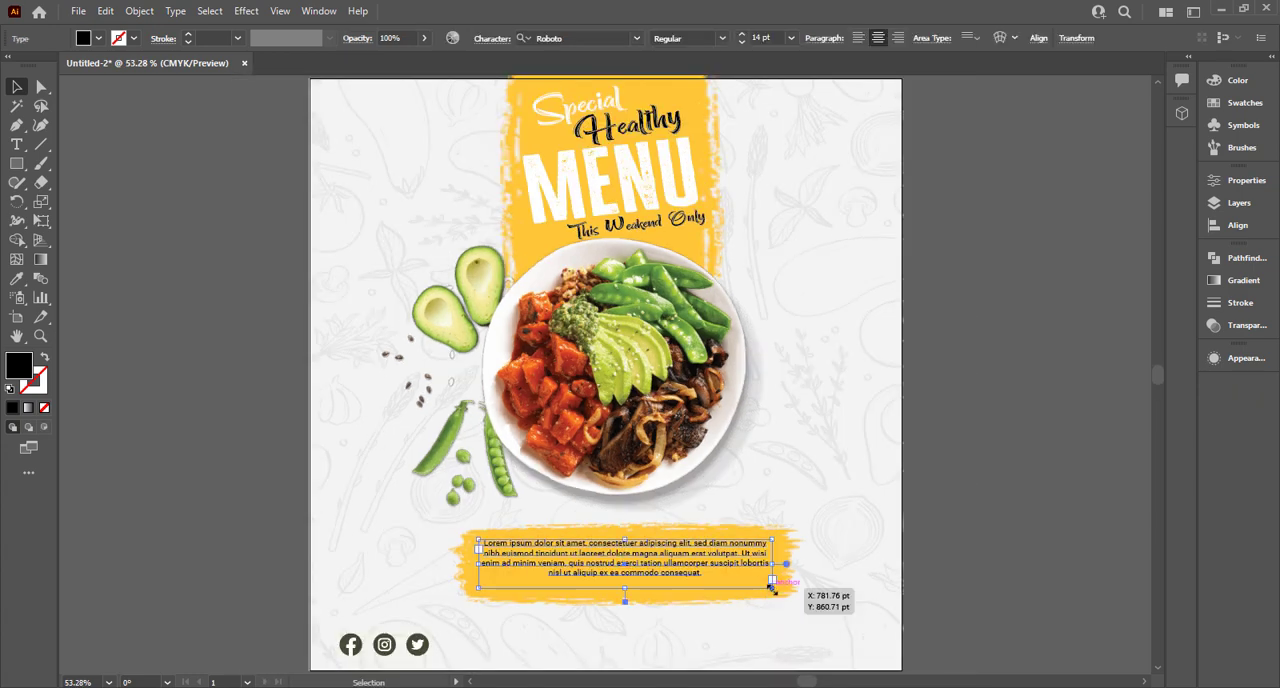
scroll(772, 588, up, 1)
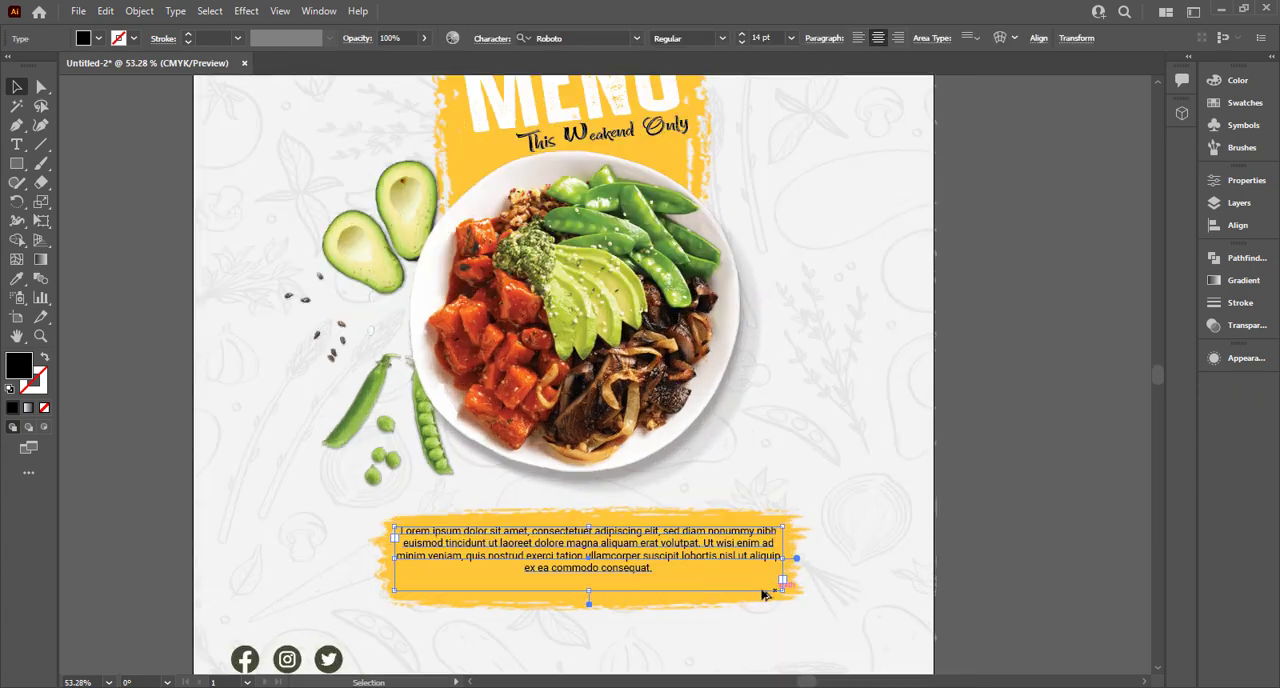
drag(626, 551, 627, 556)
key(ctrl+z)
Set the placeholder paragraph's font size to 16 pt.
click(651, 541)
key(Up)
key(Up)
key(Up)
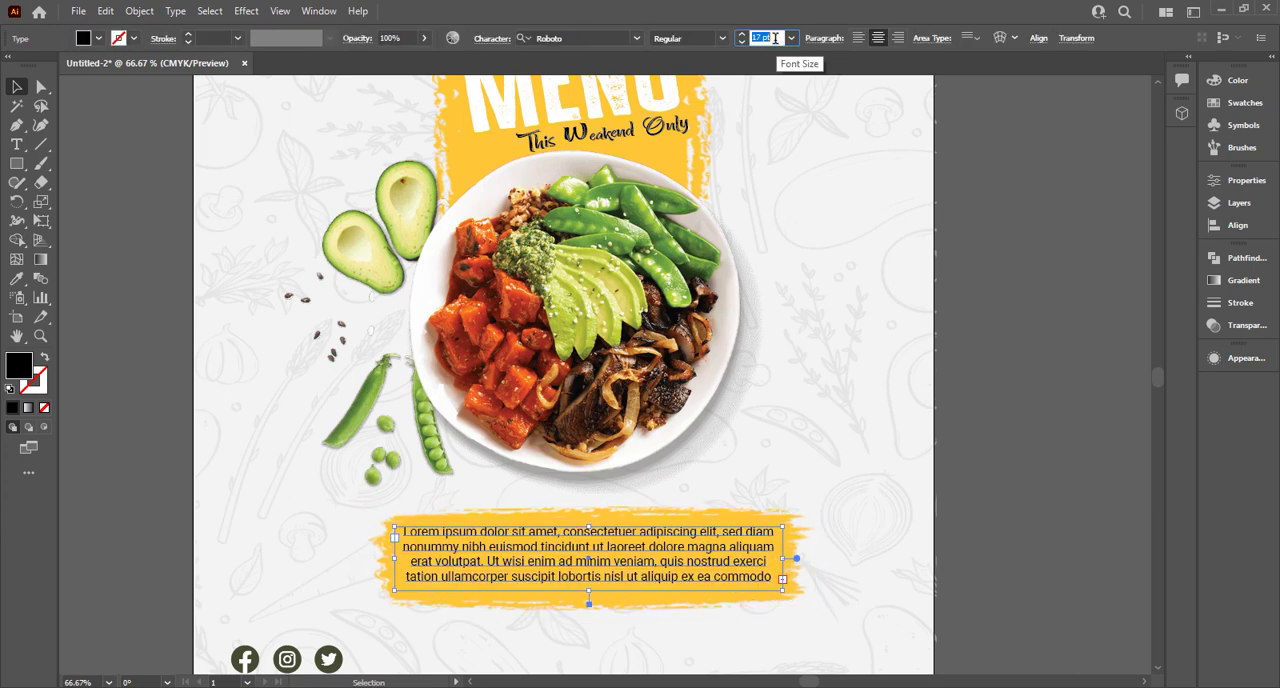
key(Down)
click(818, 460)
click(631, 600)
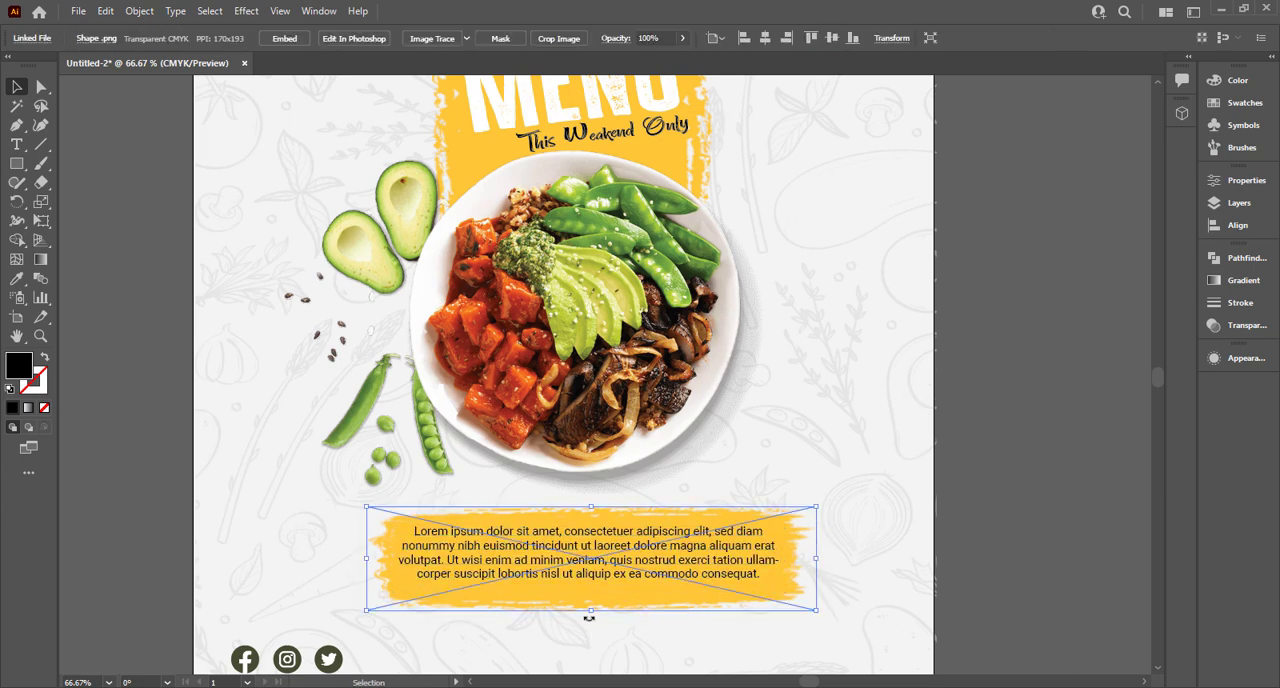
click(594, 630)
key(ctrl+0)
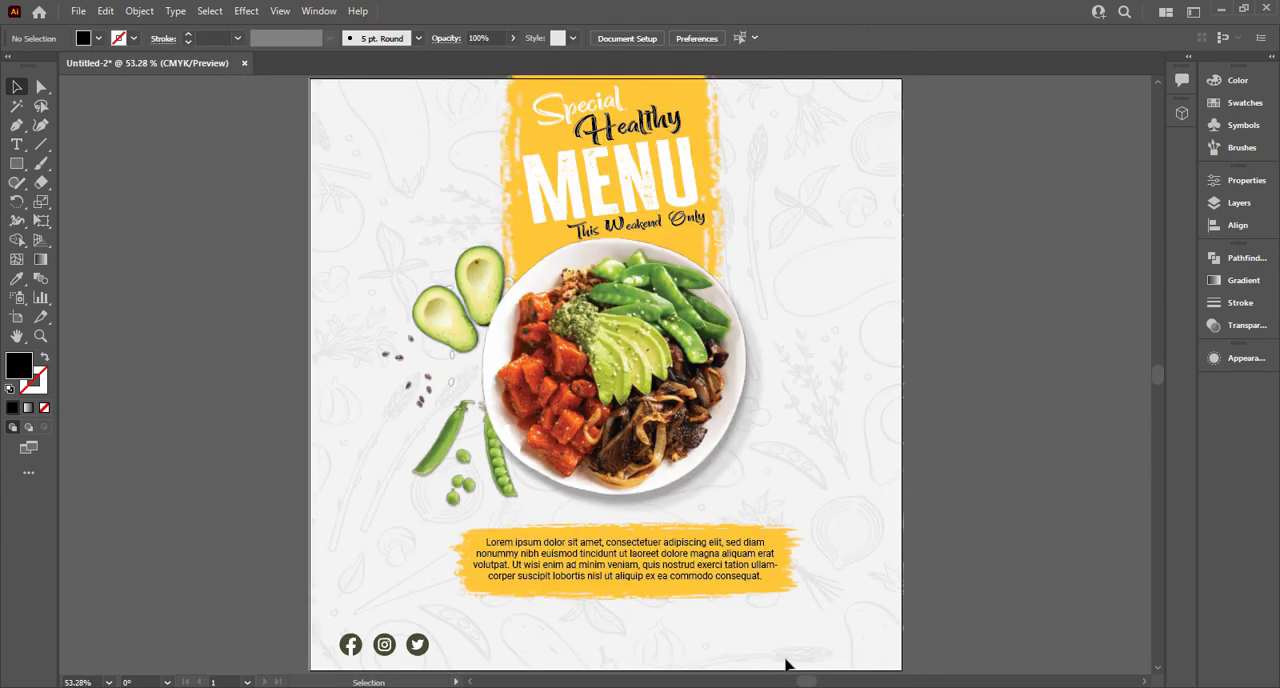
Add a point text reading "Order Now" in the empty area beside the artboard.
click(751, 564)
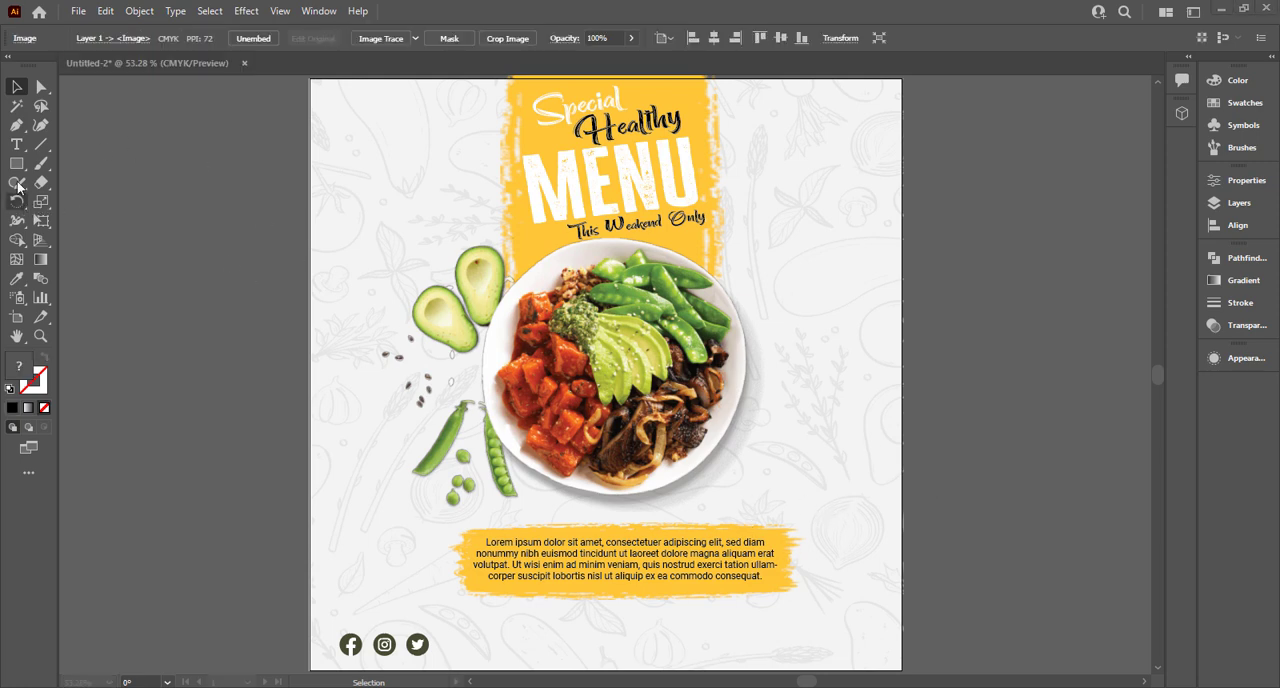
click(21, 149)
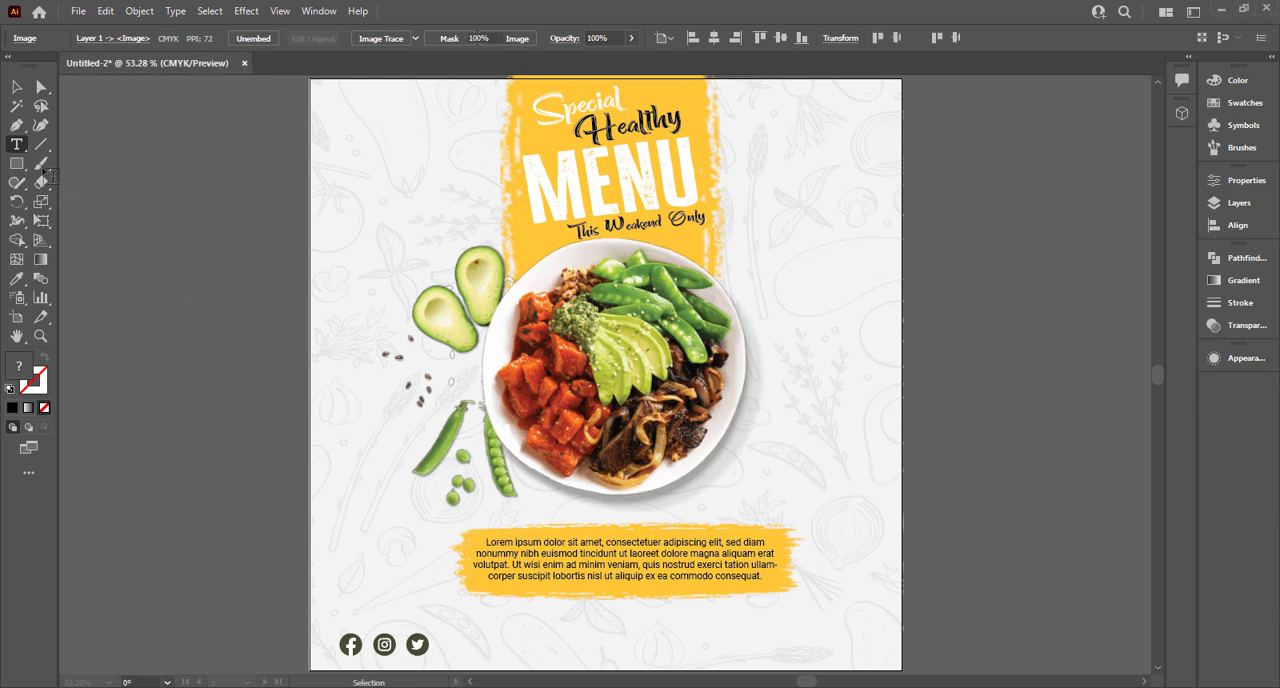
click(163, 334)
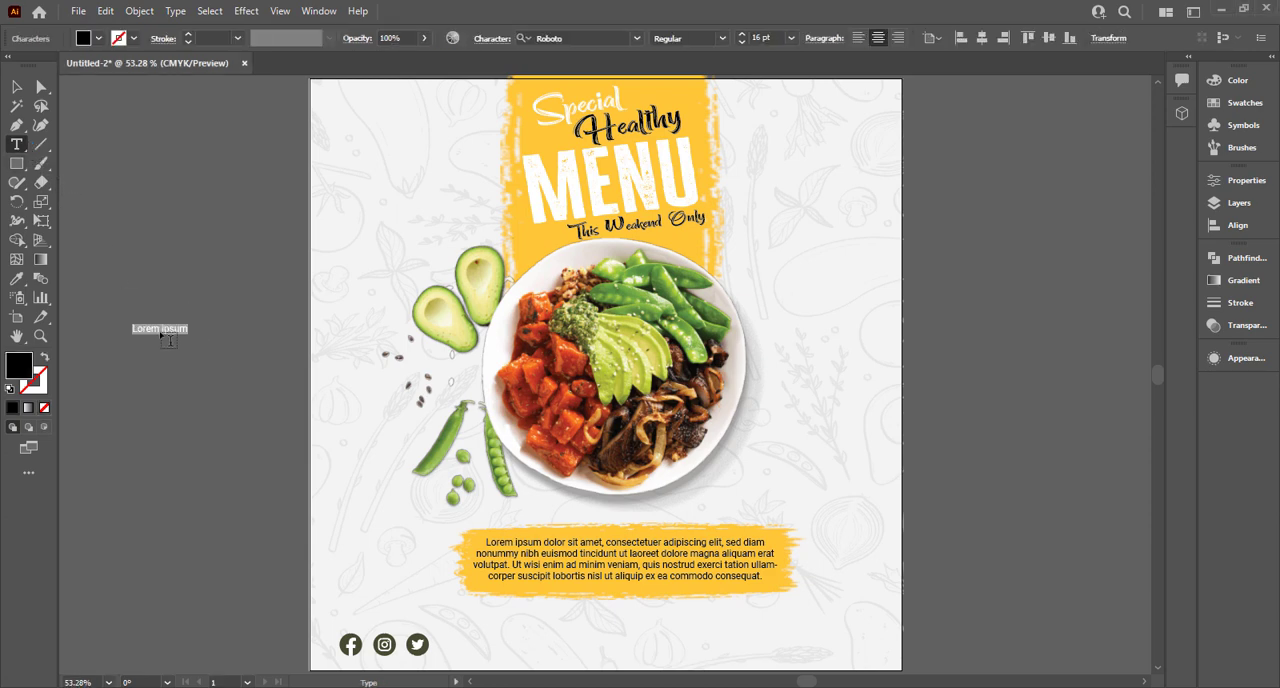
text(OR)
key(ctrl+a)
click(17, 88)
click(177, 375)
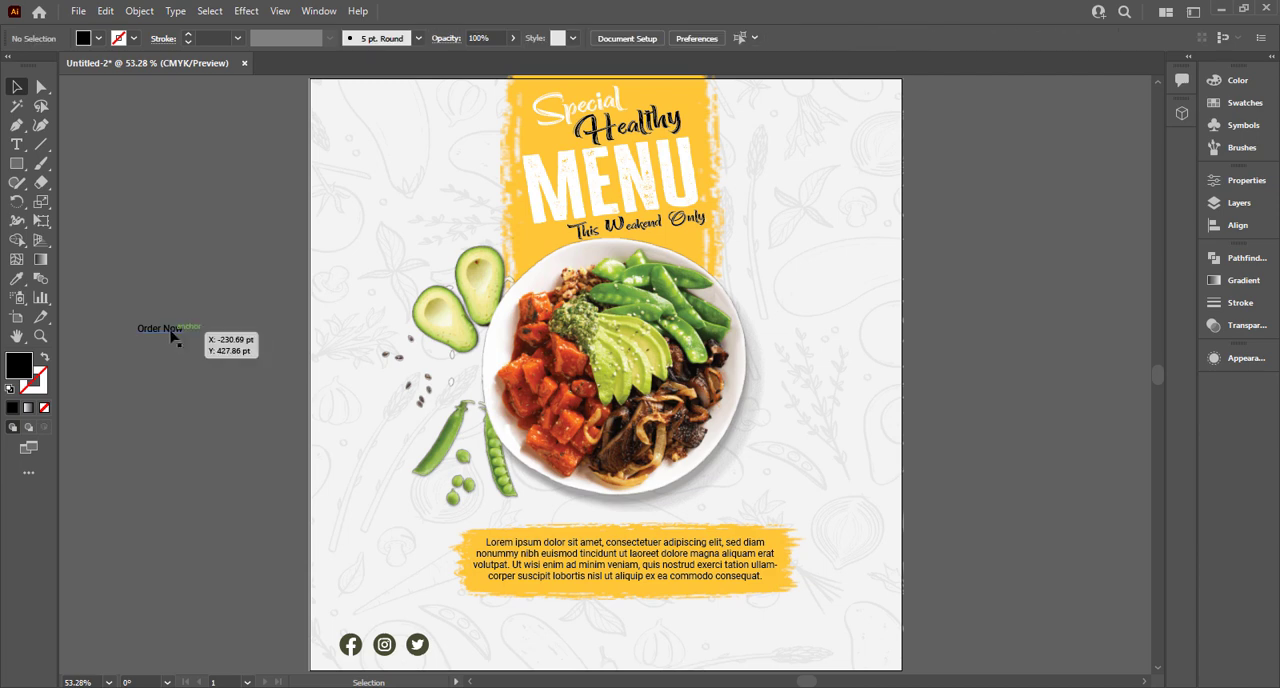
Place the "Order Now" text below the yellow stroke at about 28.6 pt and retype it as "ORDER NOW".
click(172, 332)
drag(184, 338, 676, 641)
key(t)
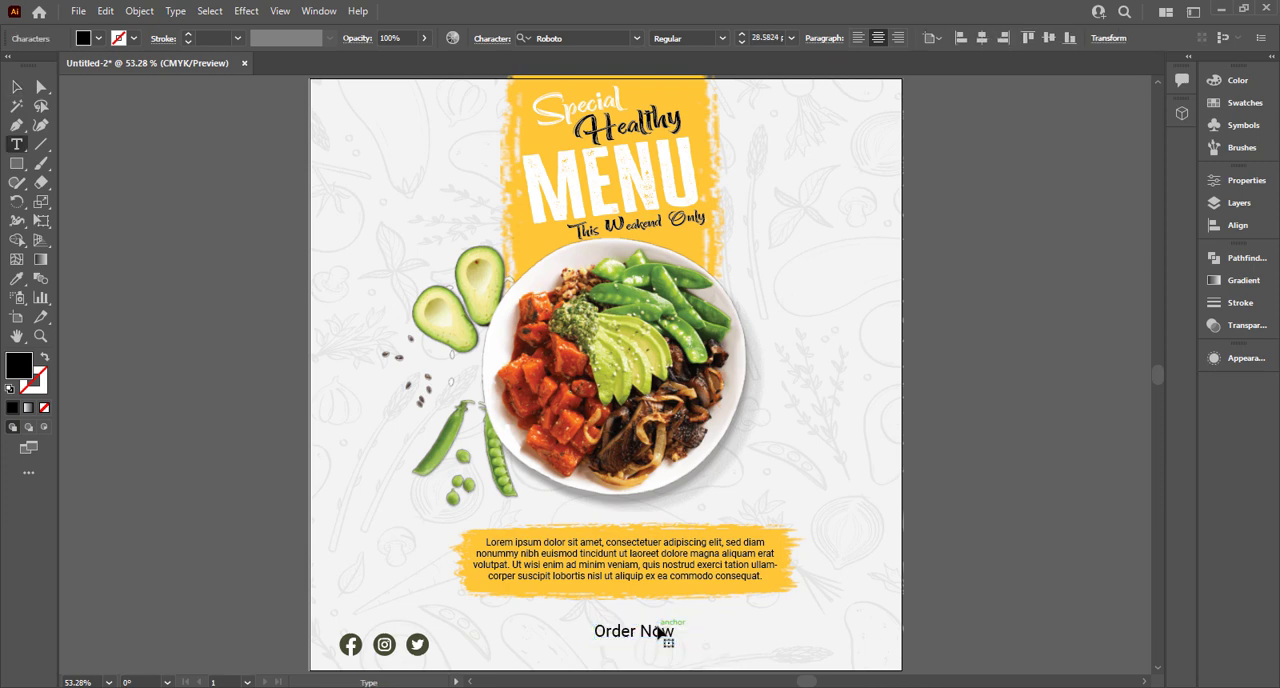
triple_click(660, 630)
text(ORDER)
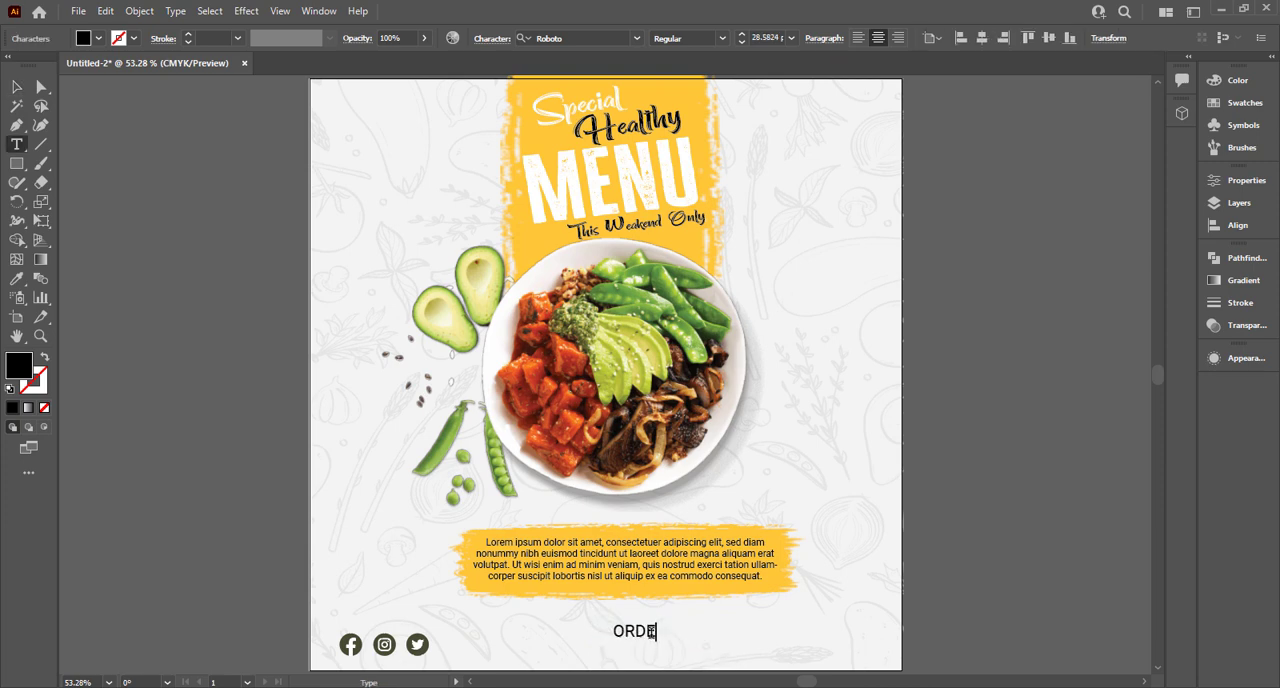
text( NOW)
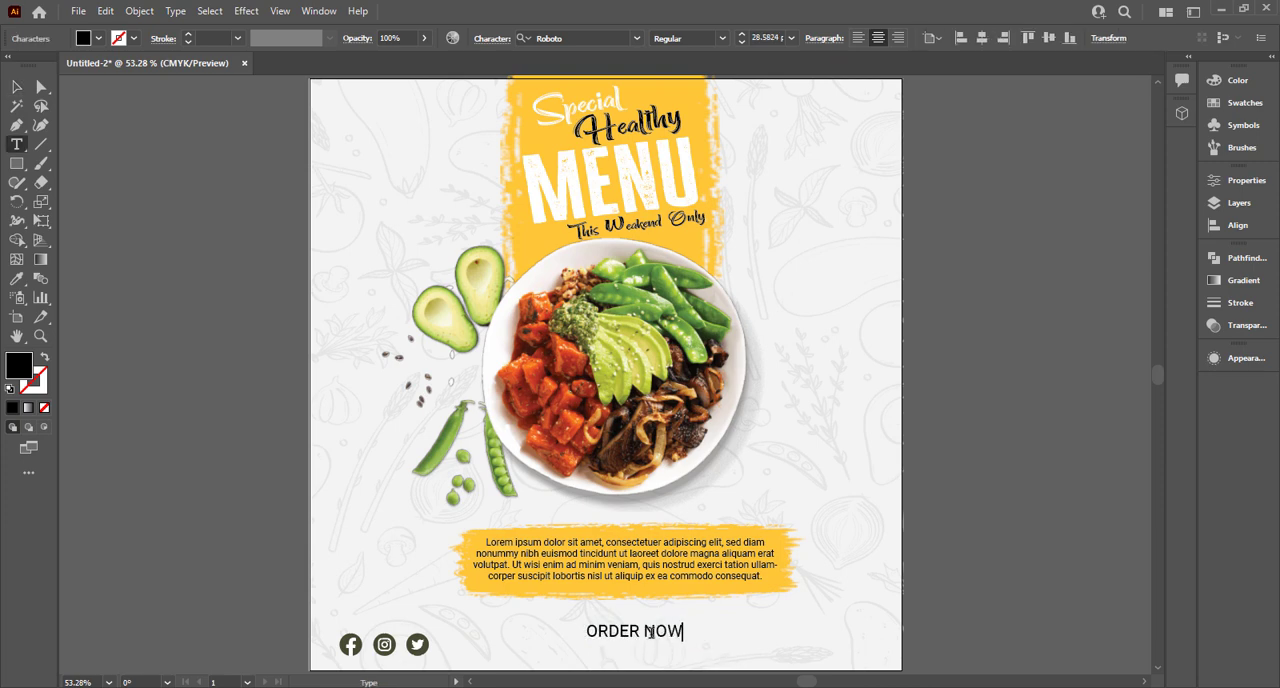
key(Escape)
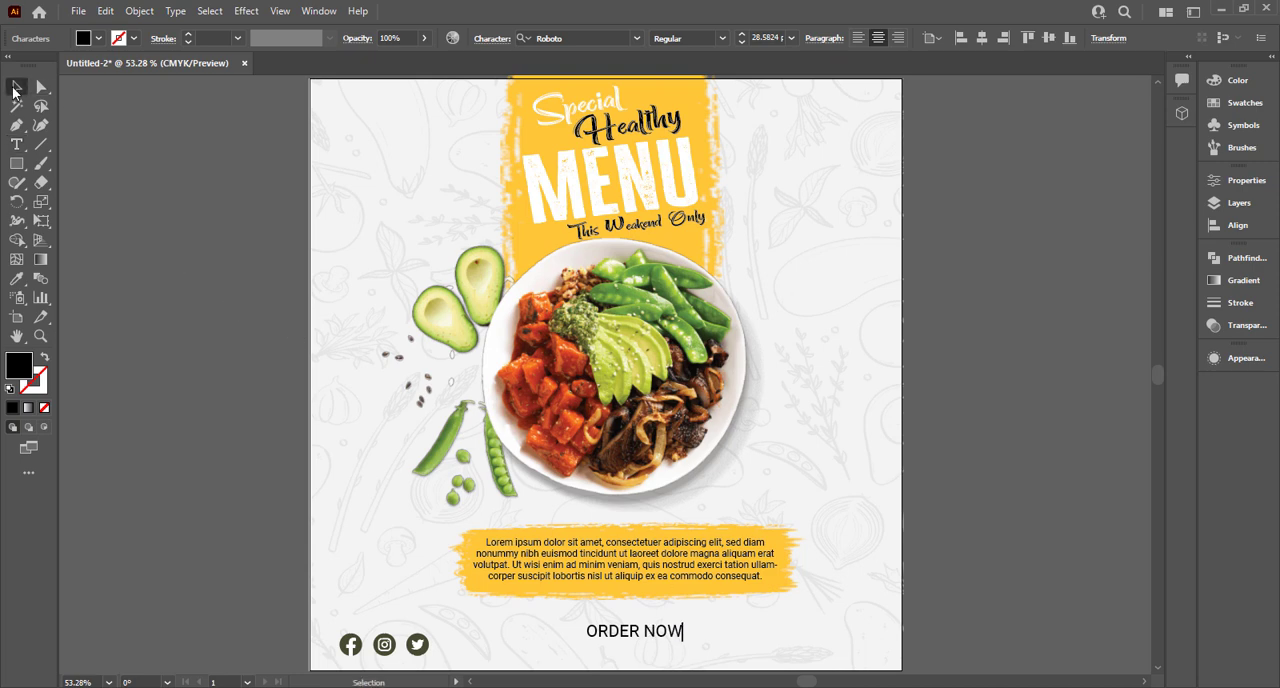
Move "ORDER NOW" to the artboard's lower-right corner and set its Roboto font style to Medium.
click(721, 38)
click(714, 143)
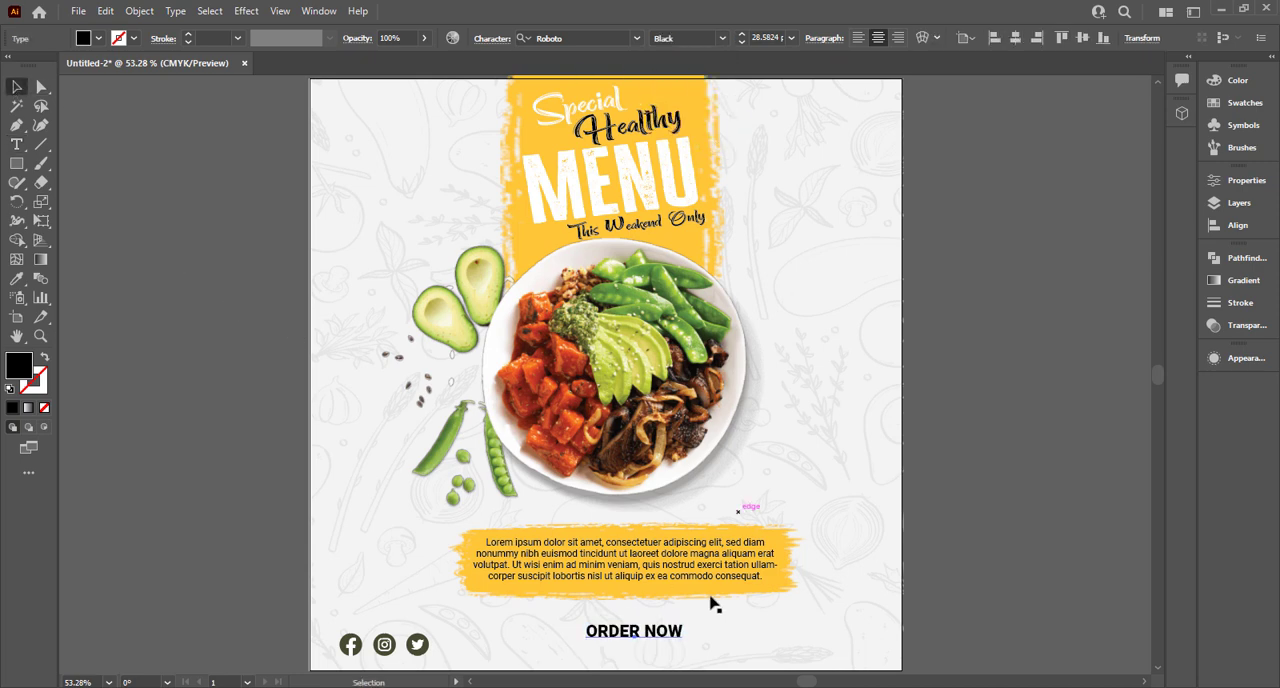
drag(655, 628, 868, 661)
click(725, 37)
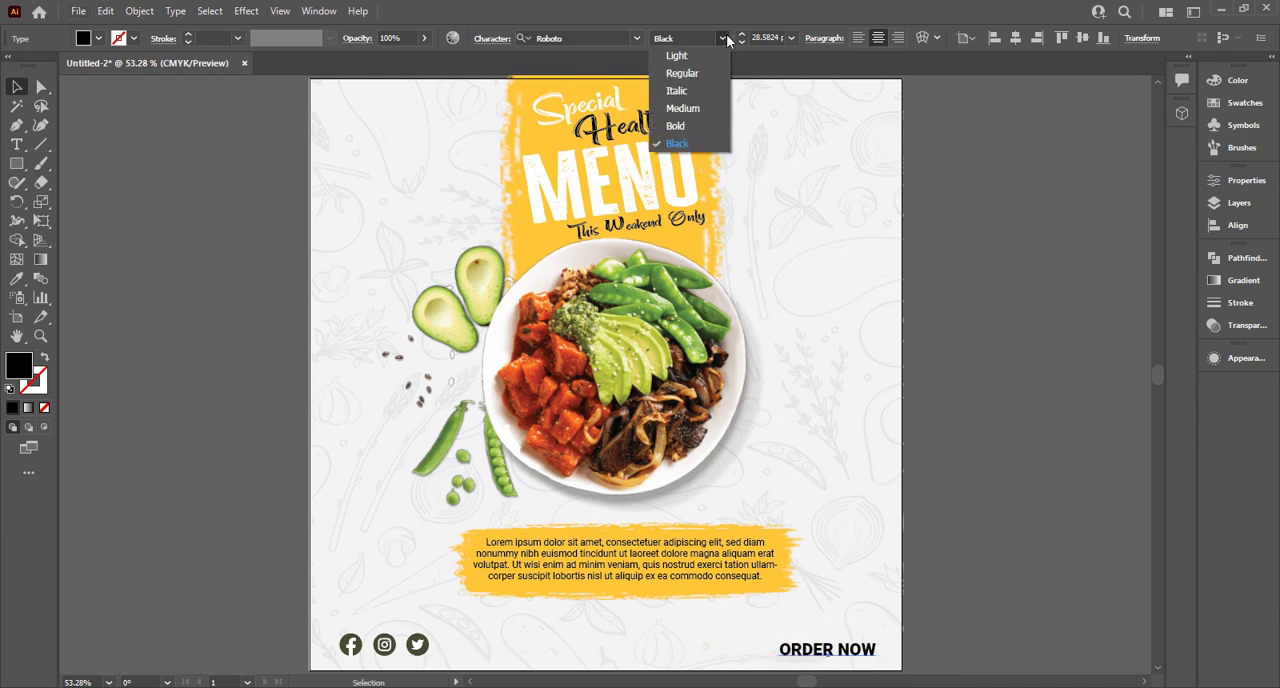
click(718, 103)
Scale "ORDER NOW" down to about 28.2 pt and move it just outside the artboard's right edge.
scroll(868, 636, up, 3)
drag(869, 585, 863, 466)
drag(884, 601, 845, 591)
drag(779, 576, 1081, 562)
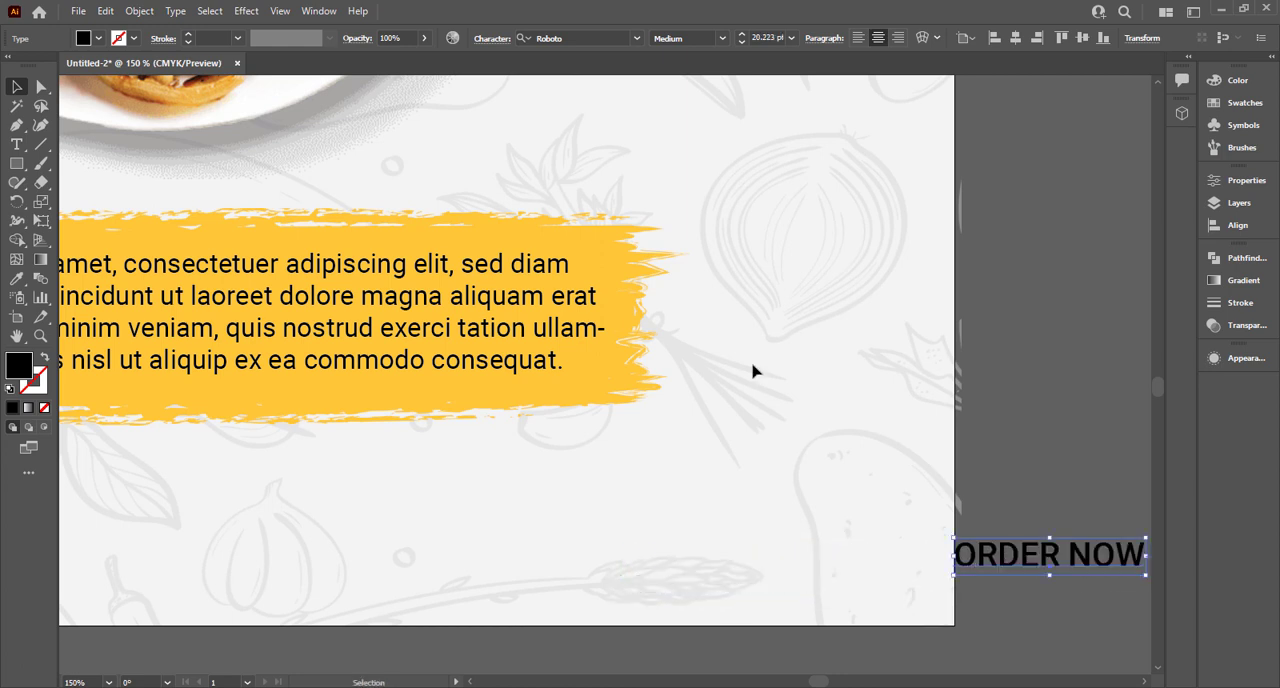
Draw a wide black rectangle in the artboard's lower-right corner as the background for the order button.
click(16, 163)
drag(640, 528, 896, 594)
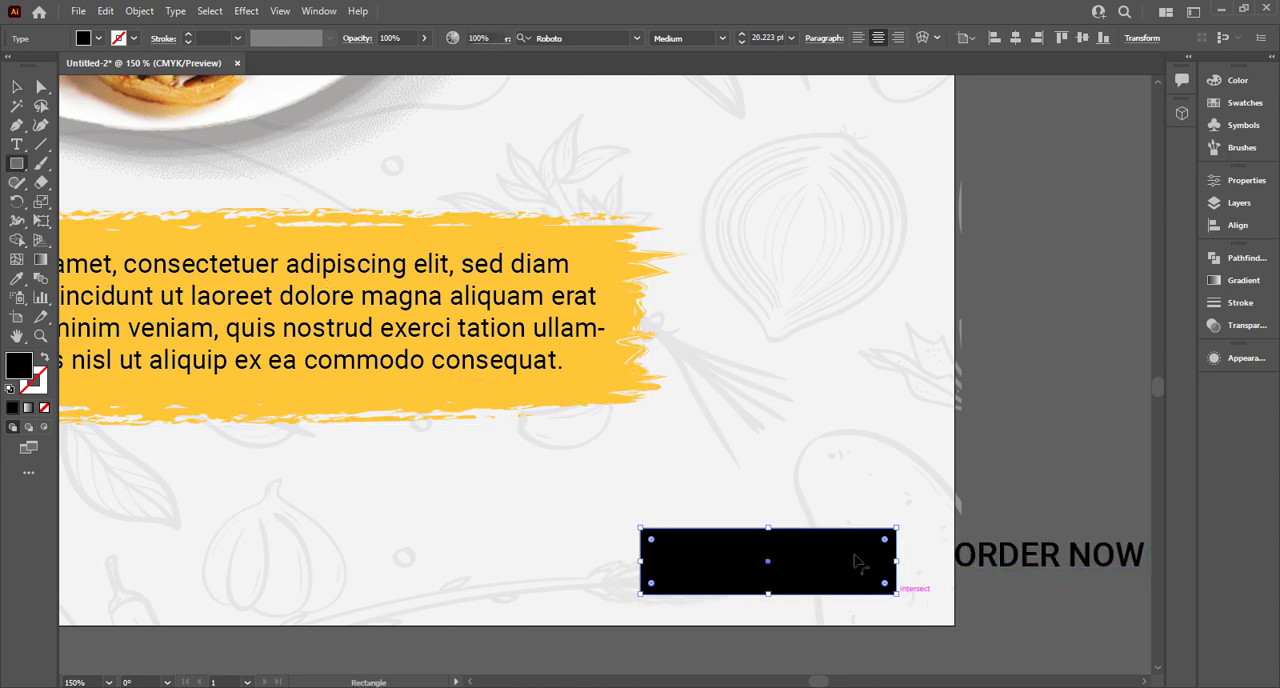
Fill the button rectangle with the yellow sampled from the brush stroke behind the description paragraph.
key(i)
click(600, 369)
click(18, 89)
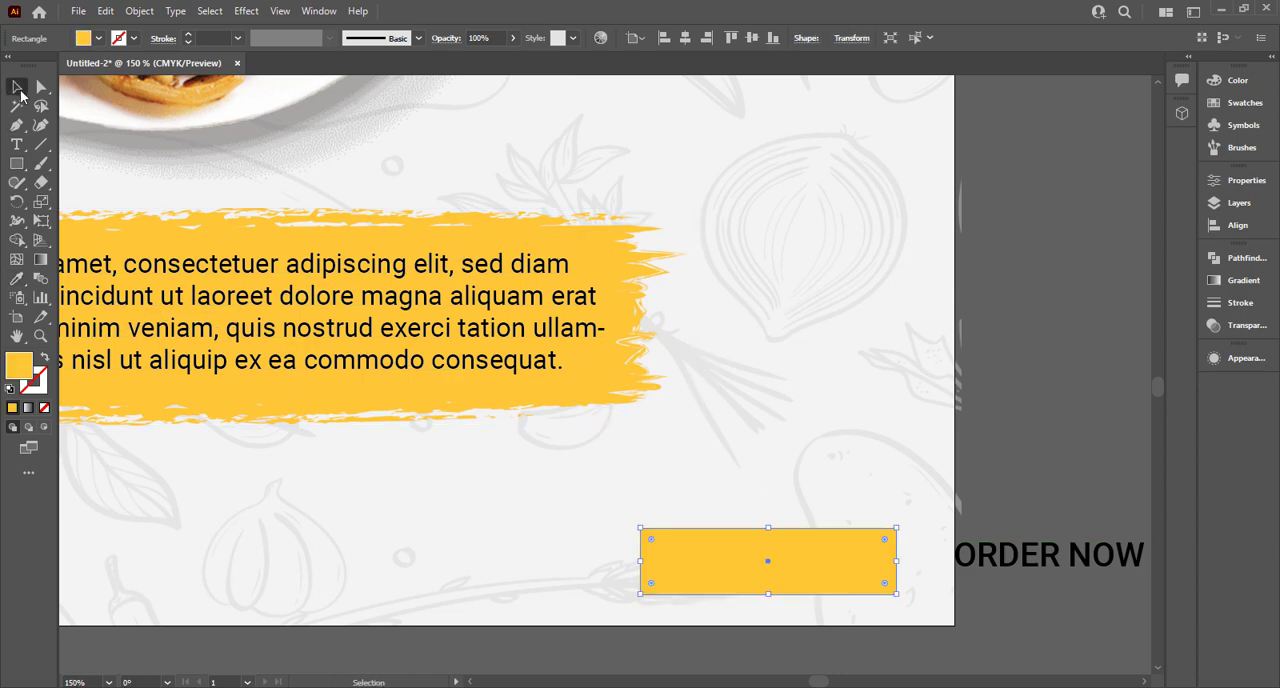
Bring the "ORDER NOW" text to the front and move it onto the middle of the yellow rectangle.
right_click(1041, 548)
mouse_move(1060, 465)
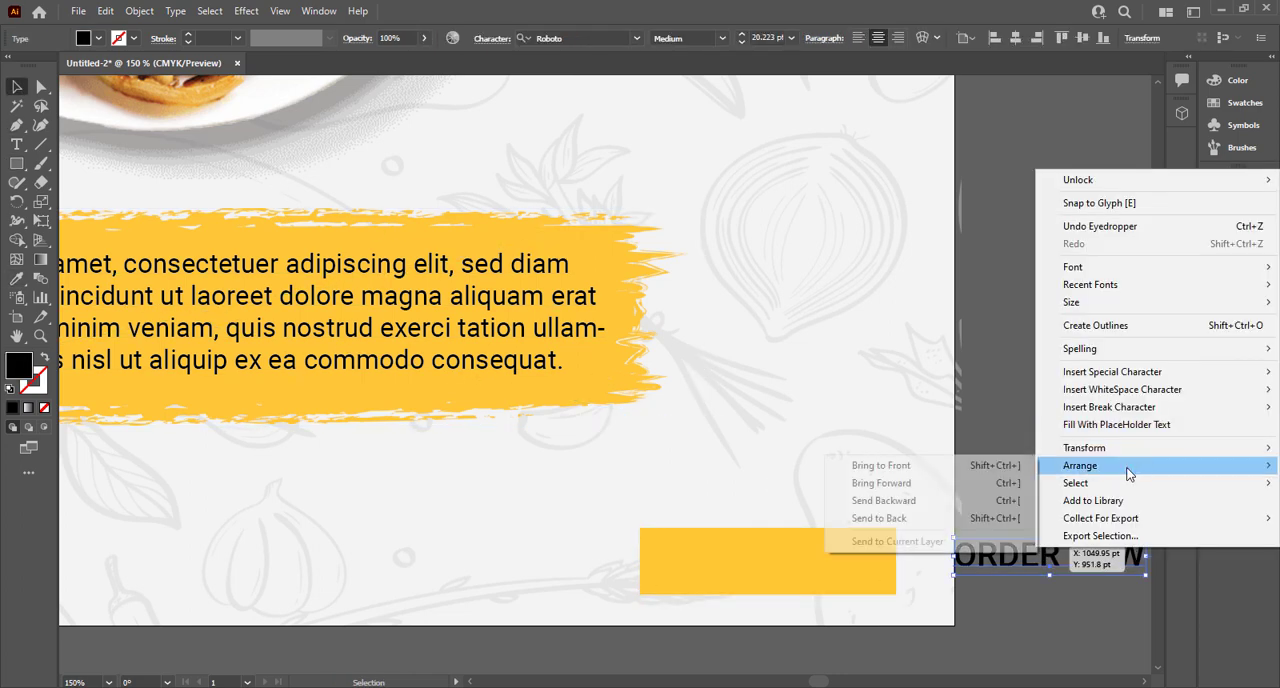
click(1004, 470)
drag(1116, 554, 771, 571)
Fully round the yellow rectangle's corners and align it and "ORDER NOW" on their vertical centres.
click(886, 539)
click(774, 570)
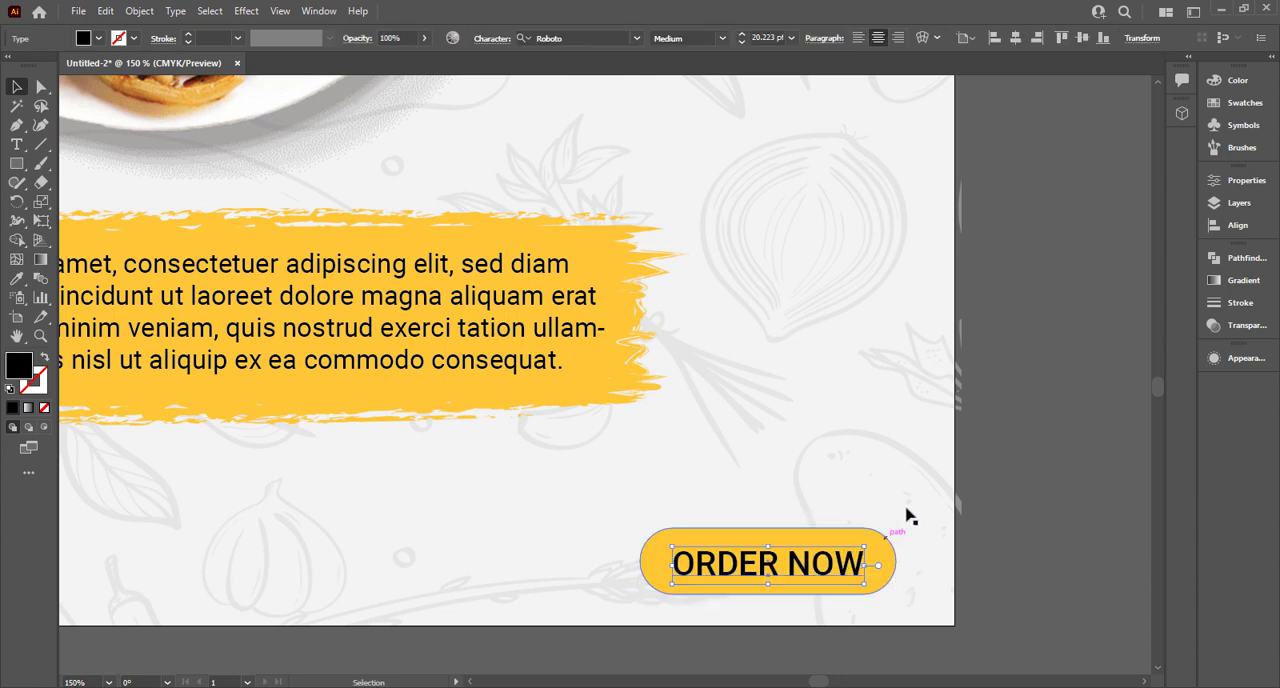
drag(914, 508, 806, 600)
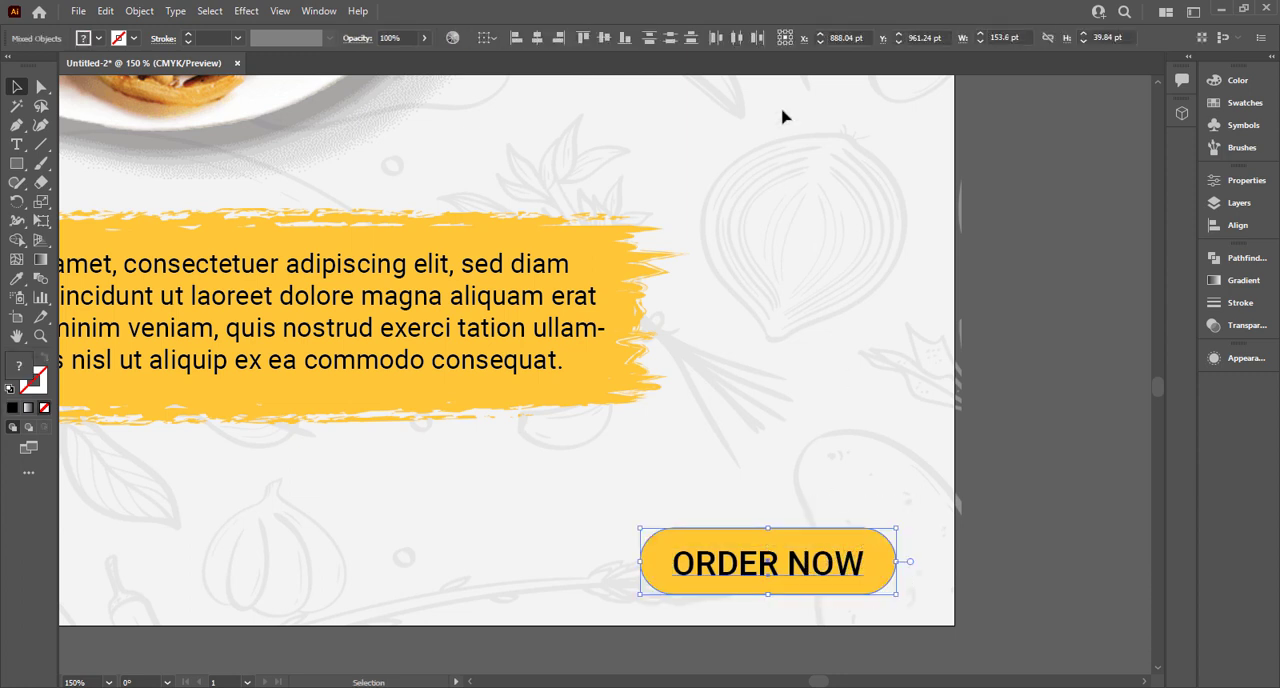
click(599, 40)
click(797, 517)
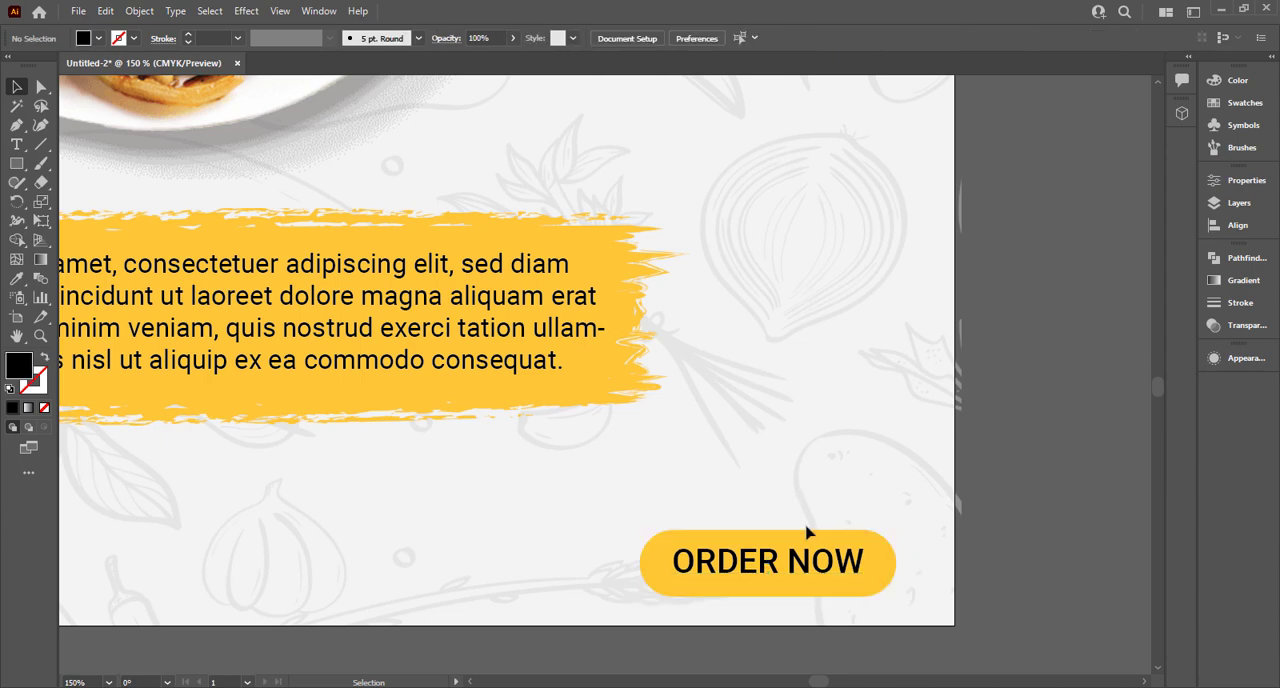
key(ctrl+0)
click(863, 647)
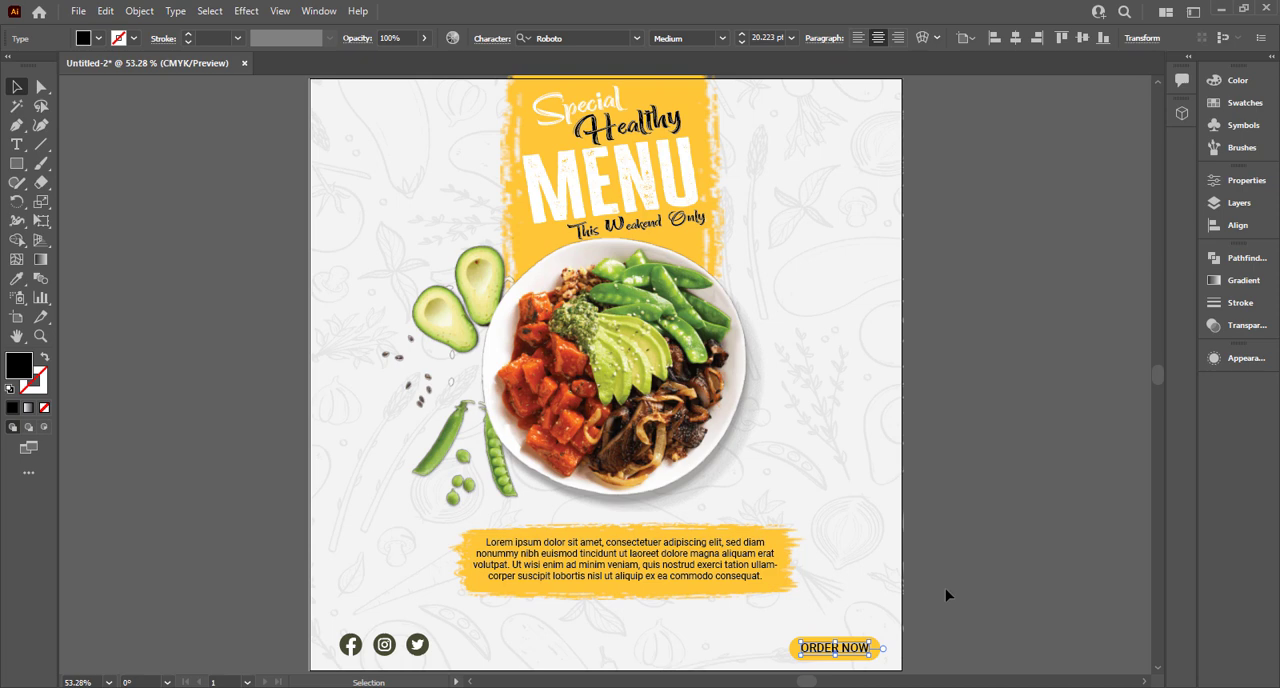
click(918, 573)
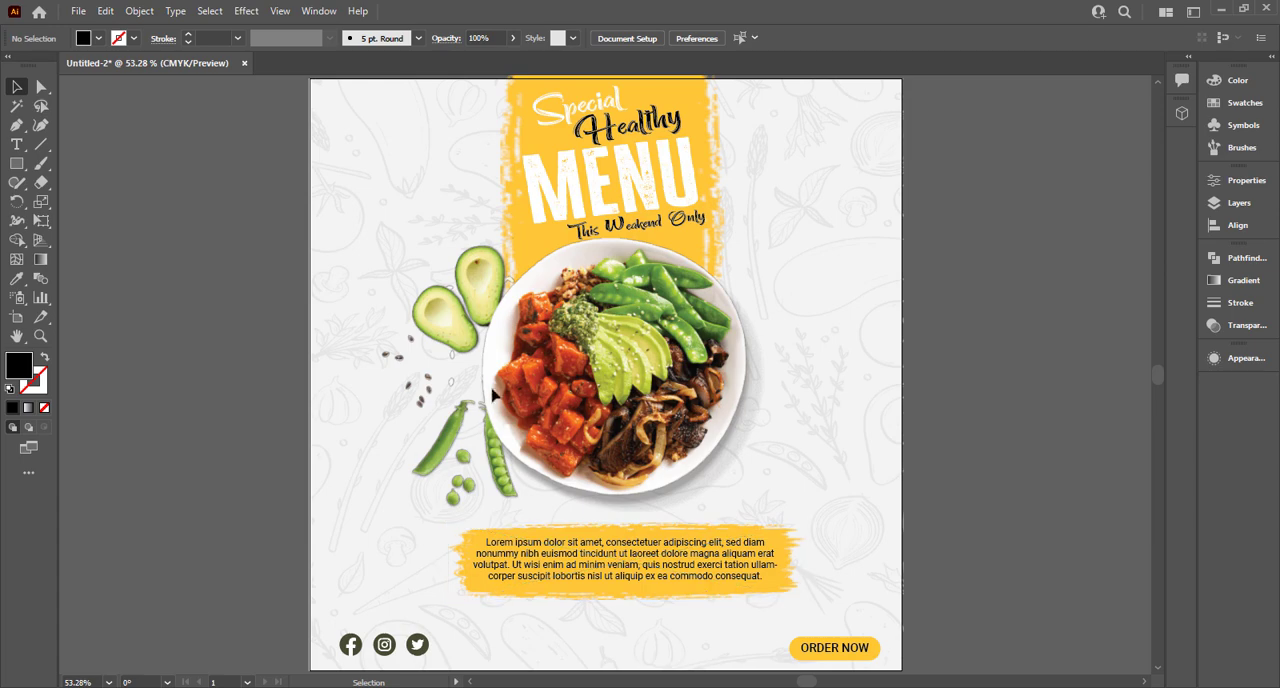
Duplicate the description paragraph just below the yellow brush stroke and replace the copy's text with the contact phone number.
scroll(800, 583, up, 4)
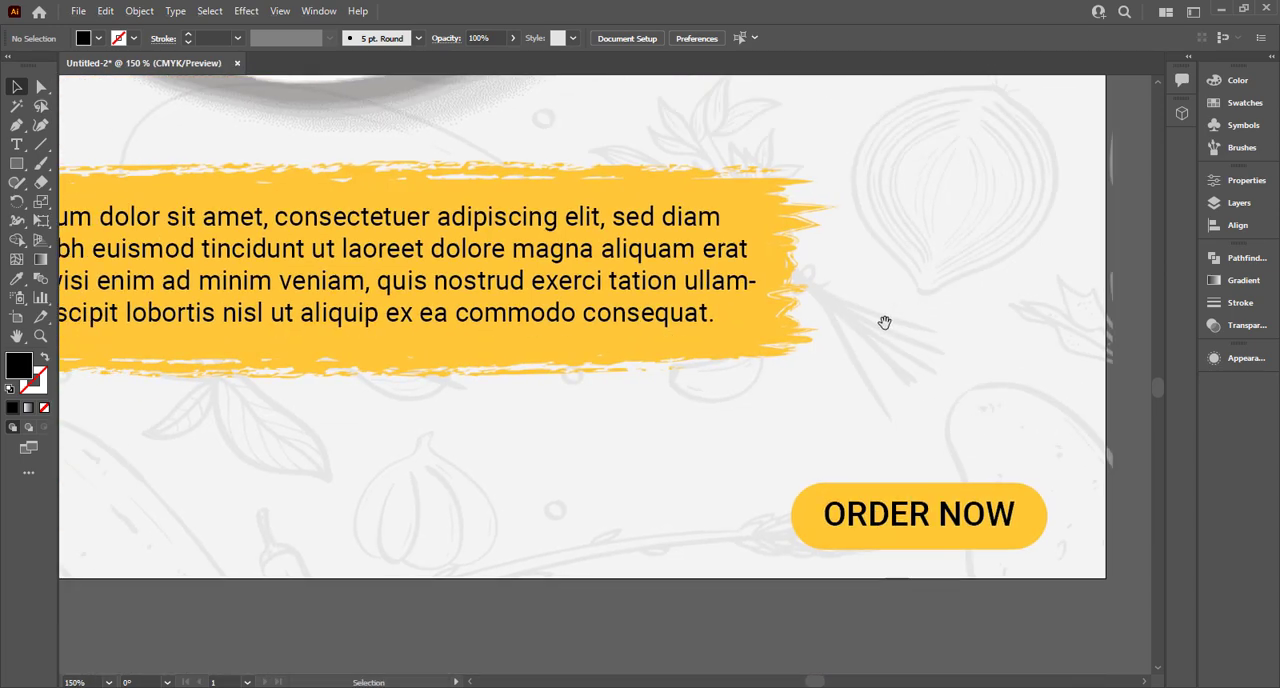
scroll(884, 322, down, 1)
drag(714, 252, 630, 470)
triple_click(630, 470)
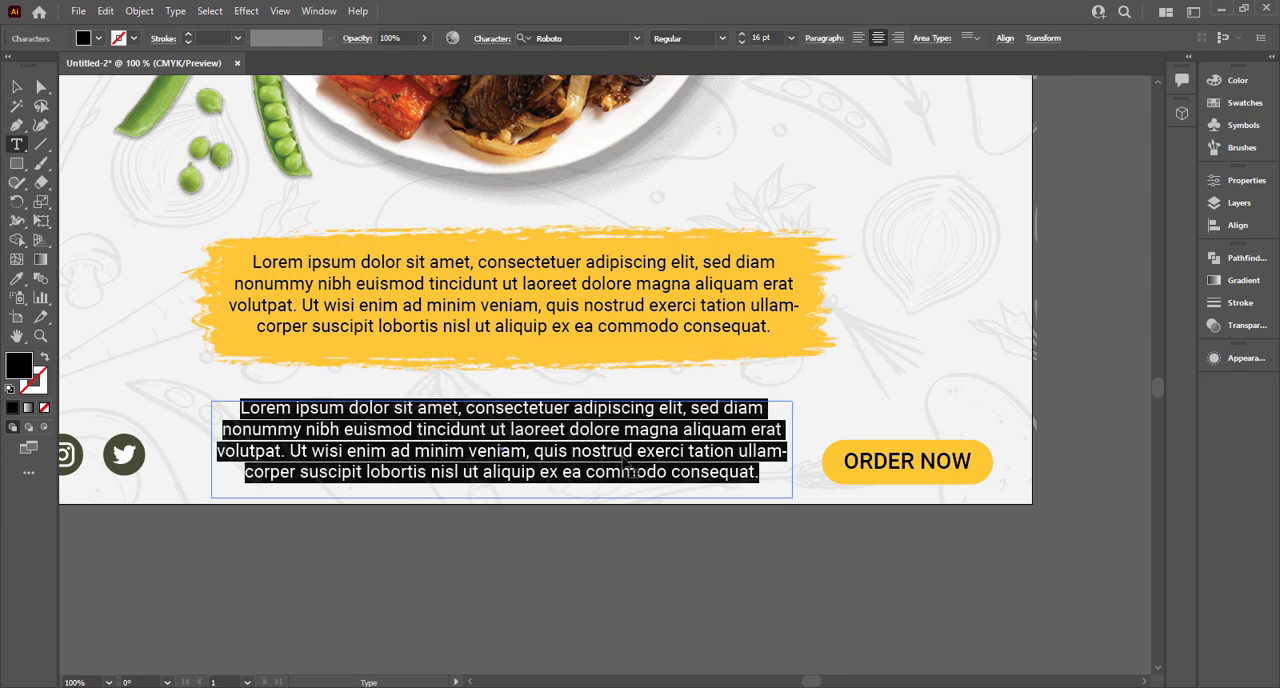
key(BackSpace)
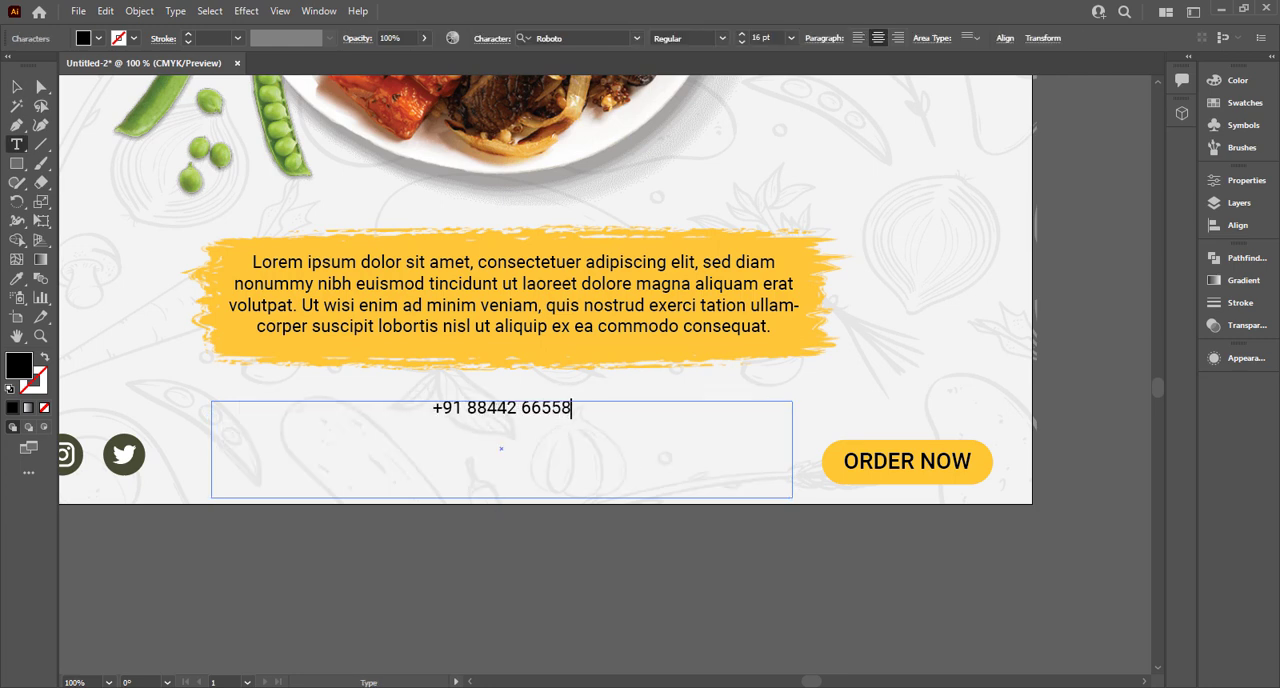
key(Escape)
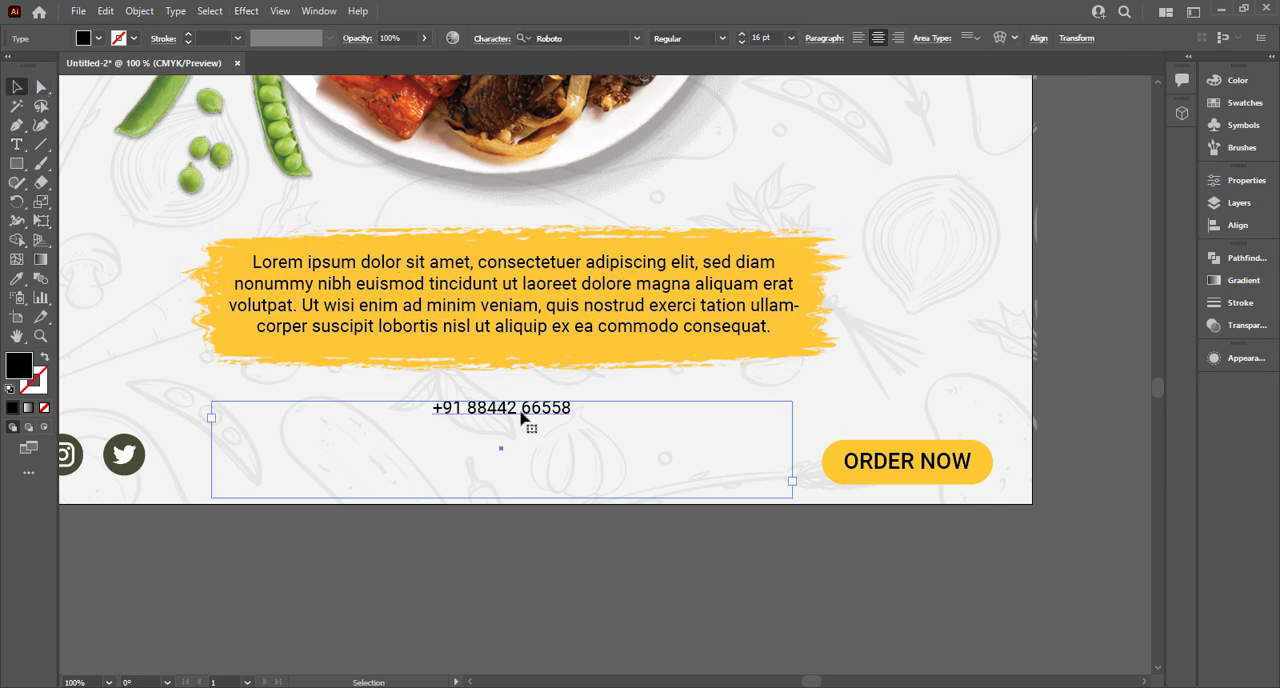
Set the phone number's font size to 27 pt.
double_click(521, 414)
key(ctrl+a)
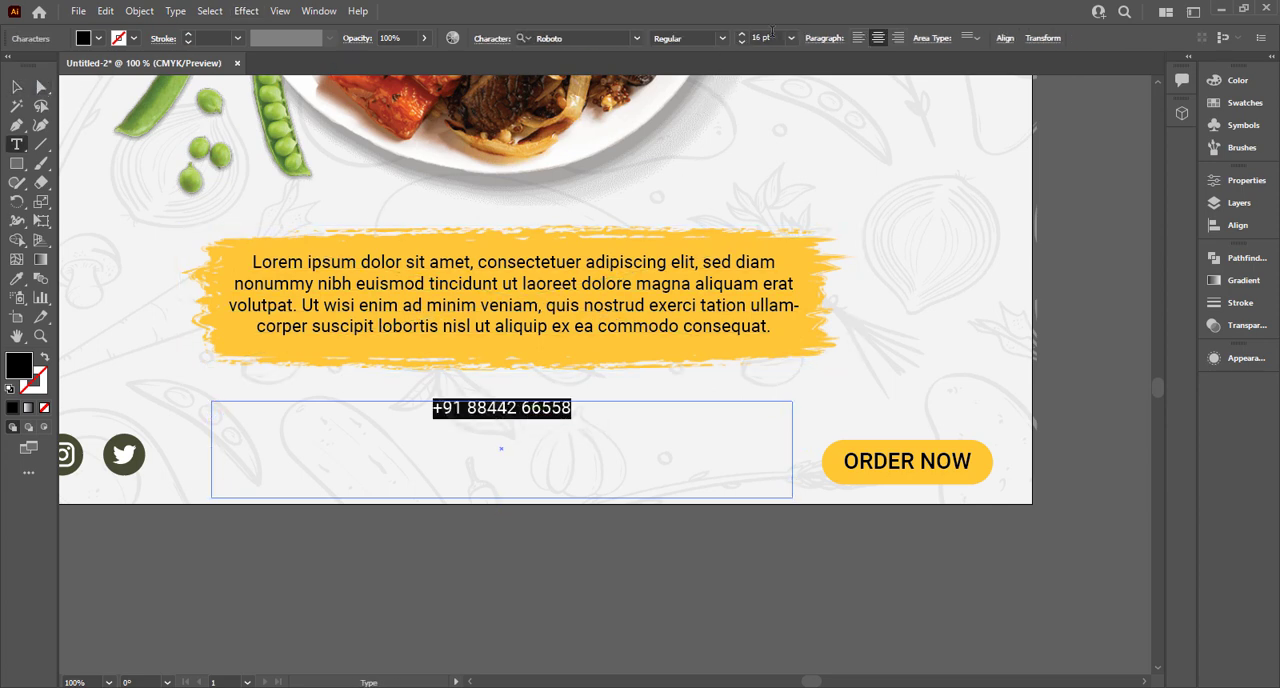
click(769, 37)
scroll(769, 37, up, 11)
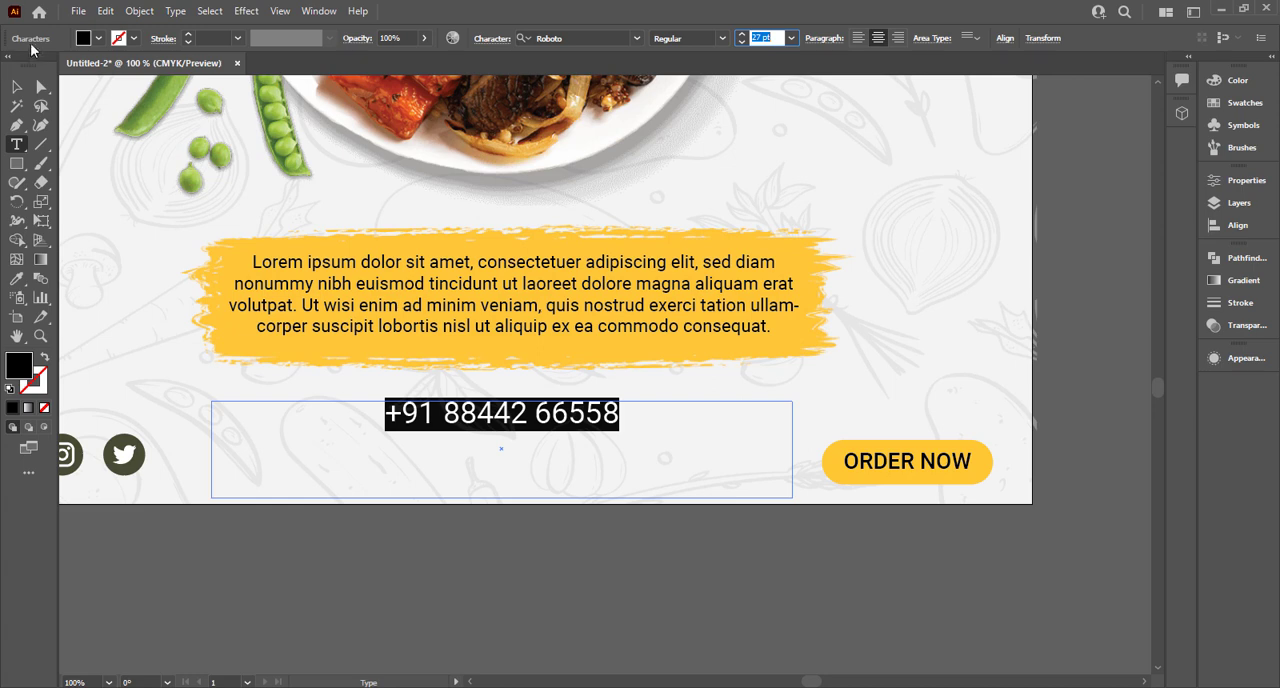
Shrink the phone number's text frame to fit a single line and move it directly above the "ORDER NOW" button.
click(15, 88)
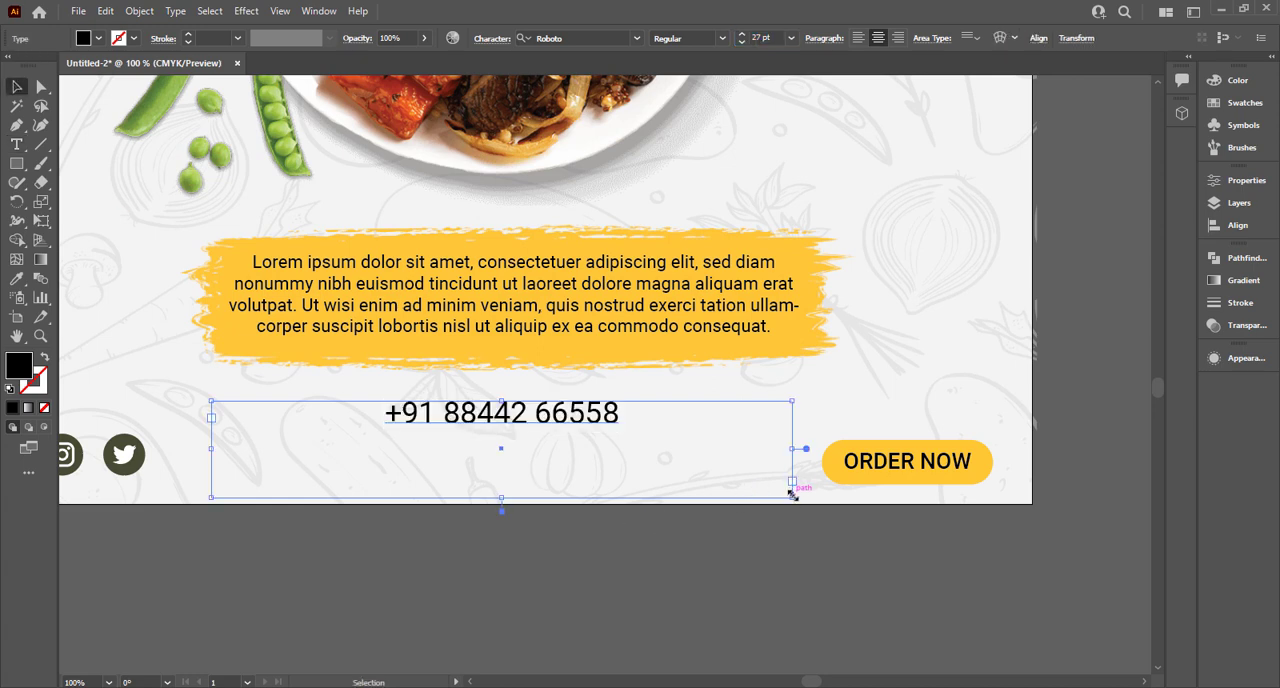
drag(792, 494, 489, 433)
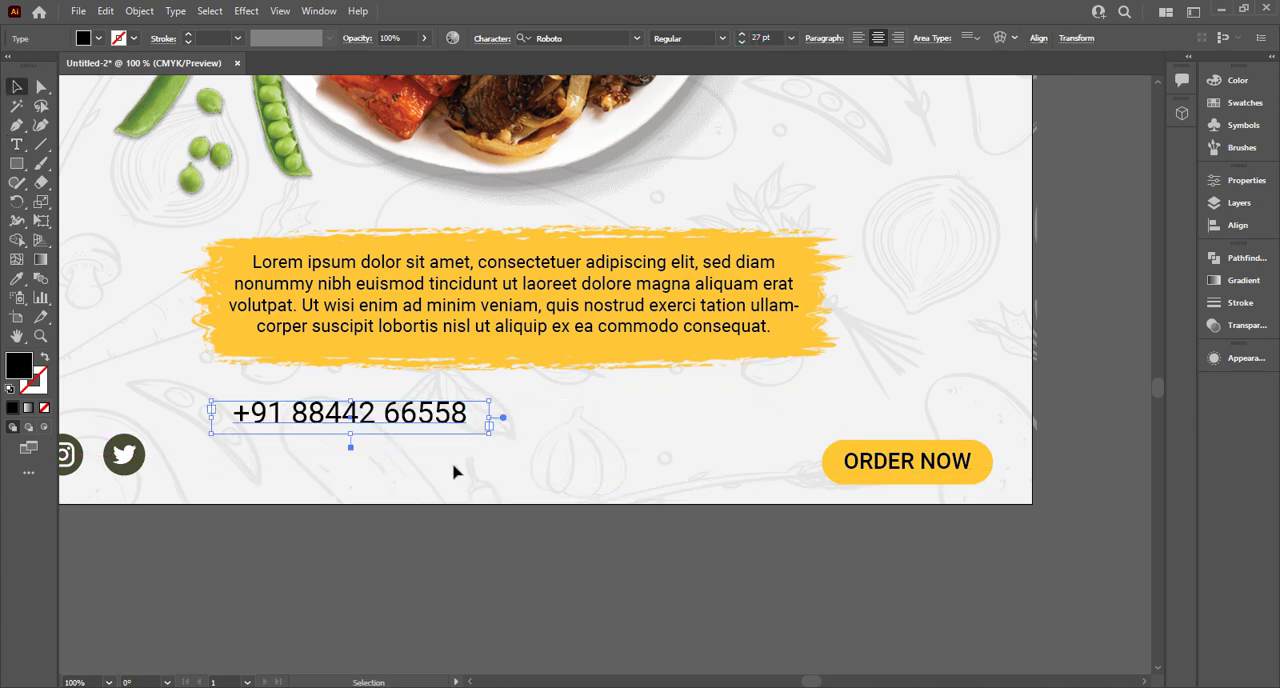
drag(414, 414, 958, 414)
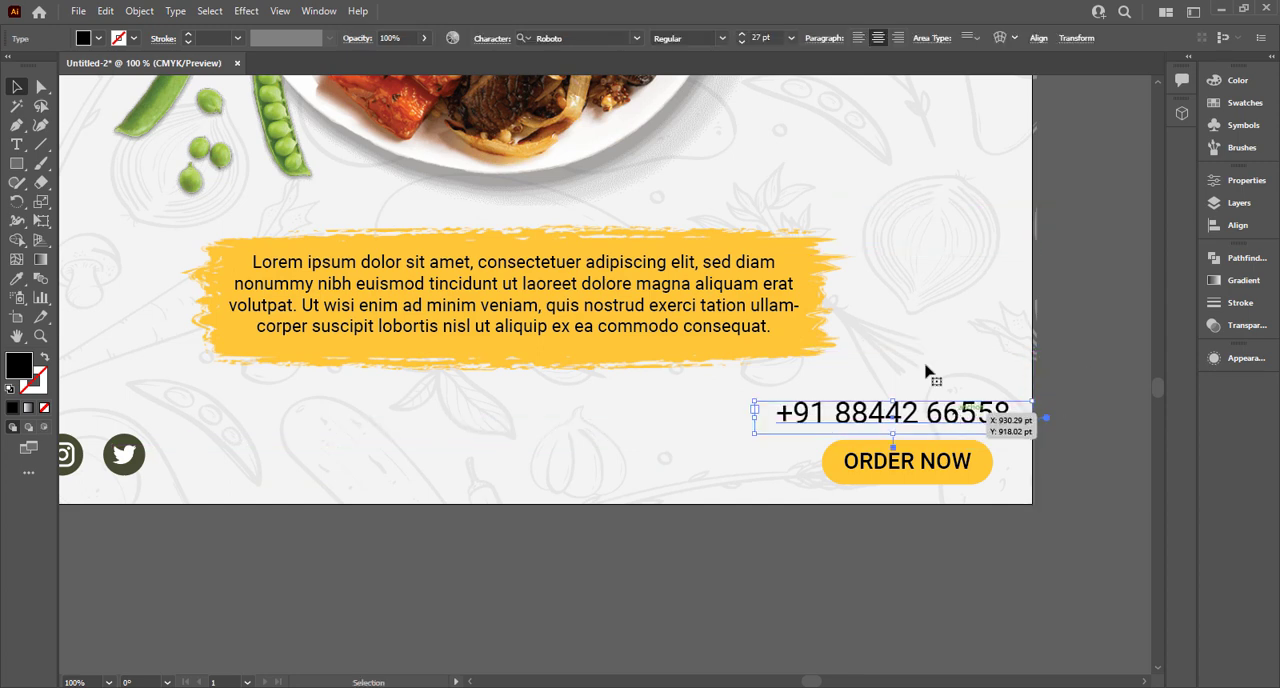
Set the phone number's Roboto font style to Black and nudge the text slightly left above the button.
click(720, 42)
click(712, 143)
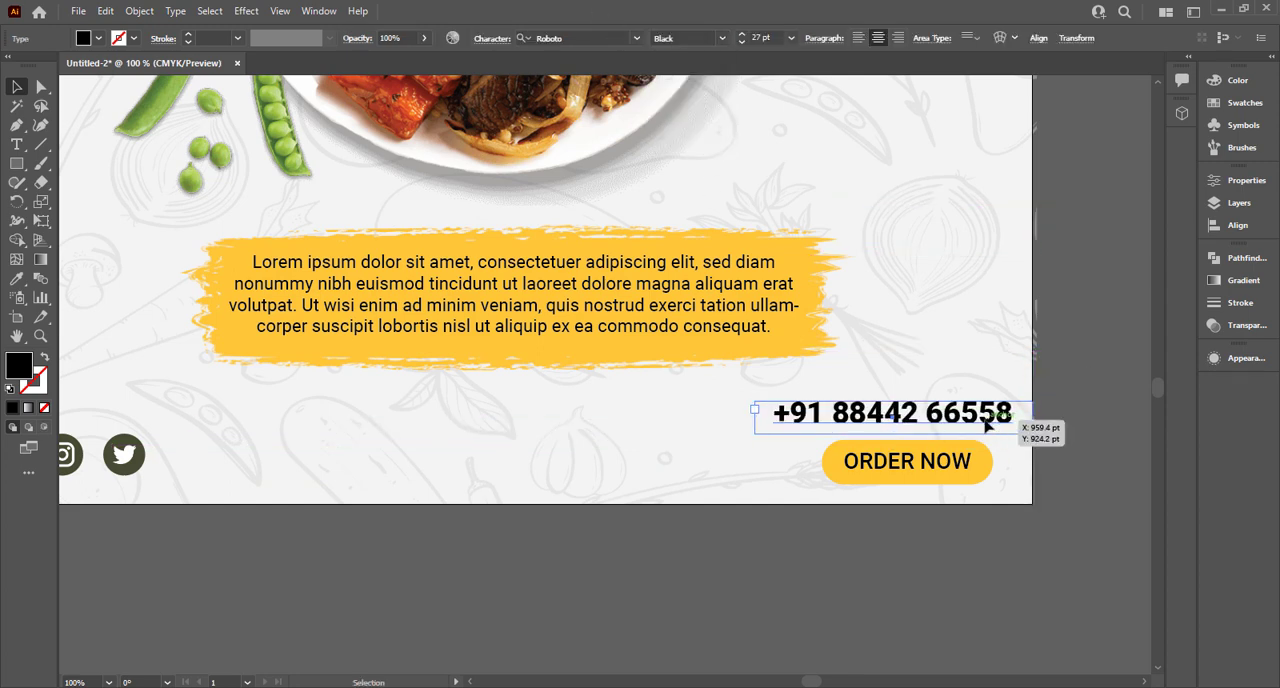
drag(985, 424, 980, 426)
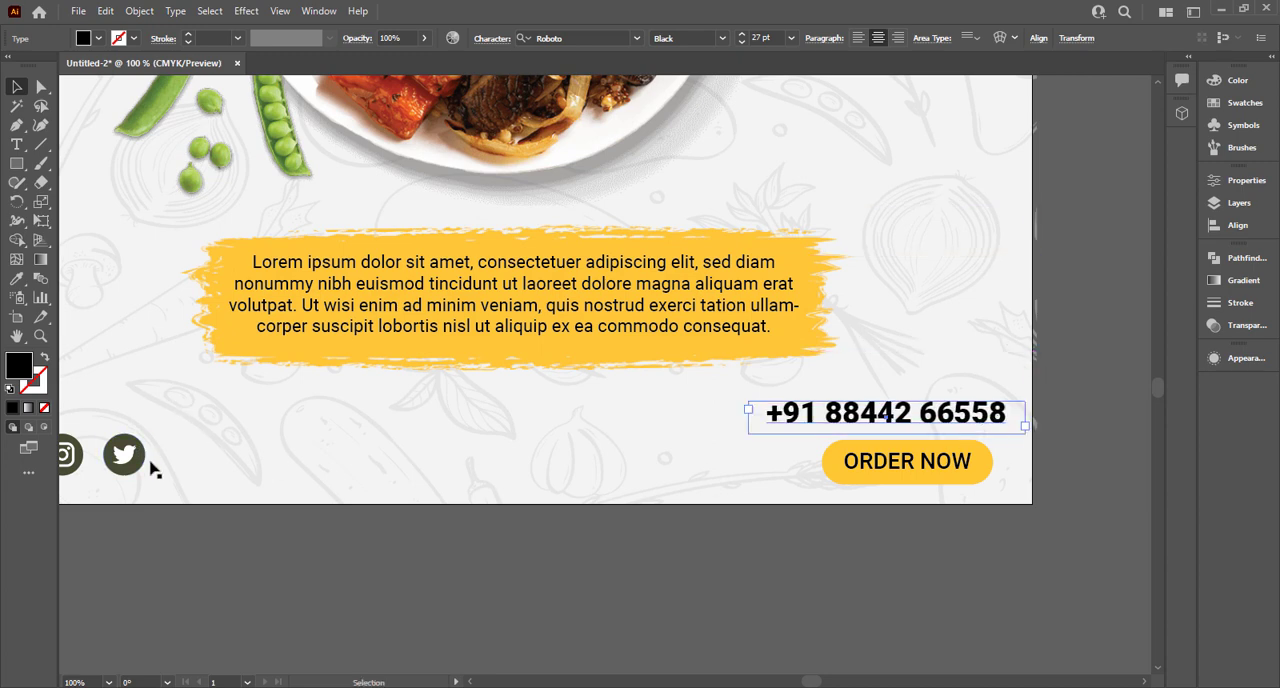
Recolour the phone number, description paragraph and "ORDER NOW" text with the dark green sampled from the Twitter icon.
key(i)
click(122, 450)
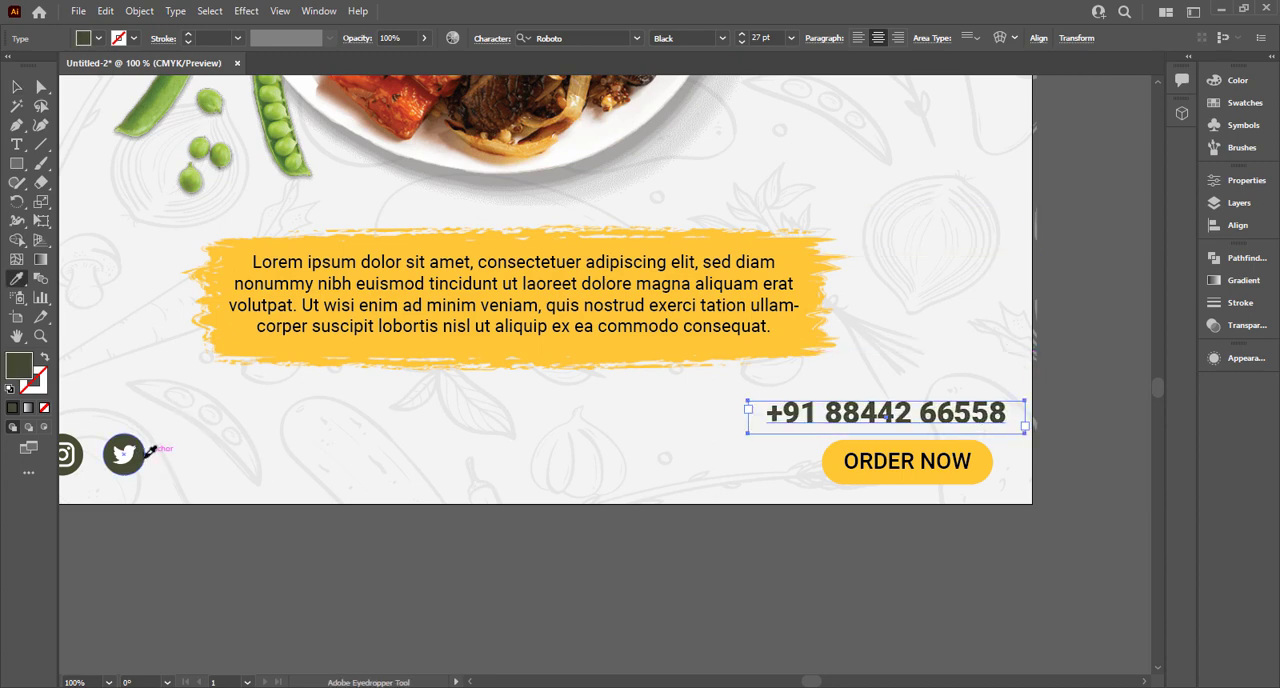
click(16, 87)
click(503, 343)
shift+click(922, 464)
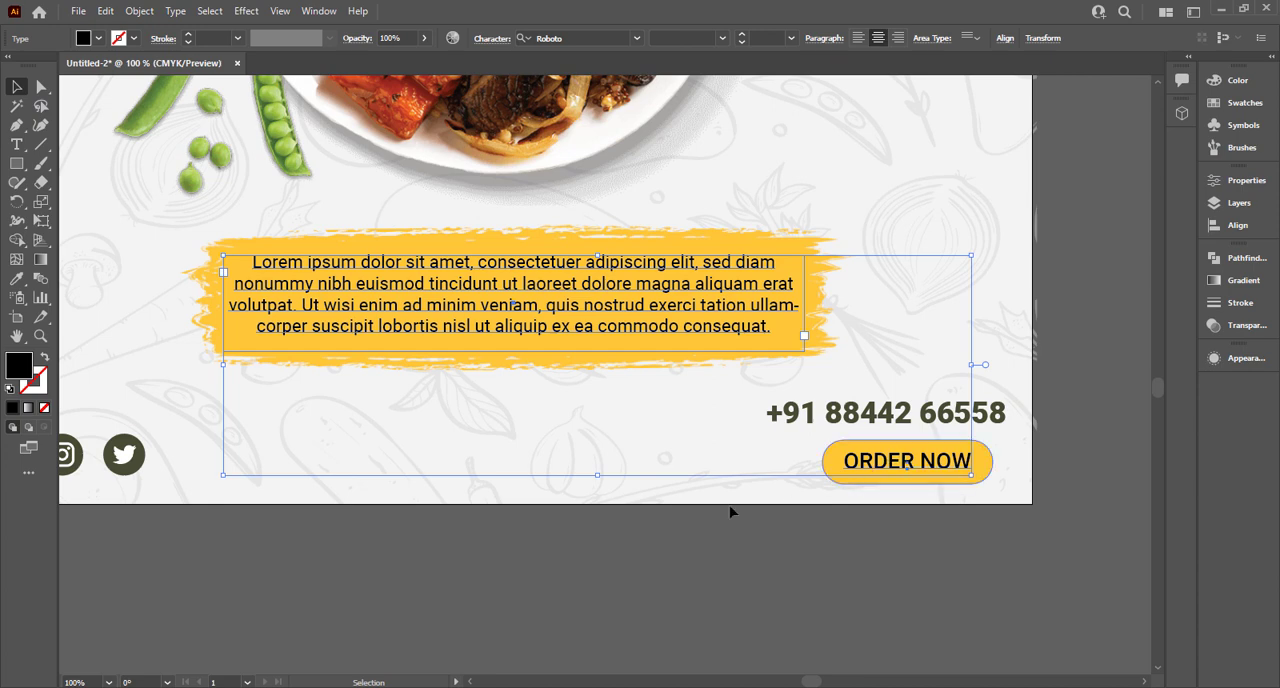
key(i)
click(124, 455)
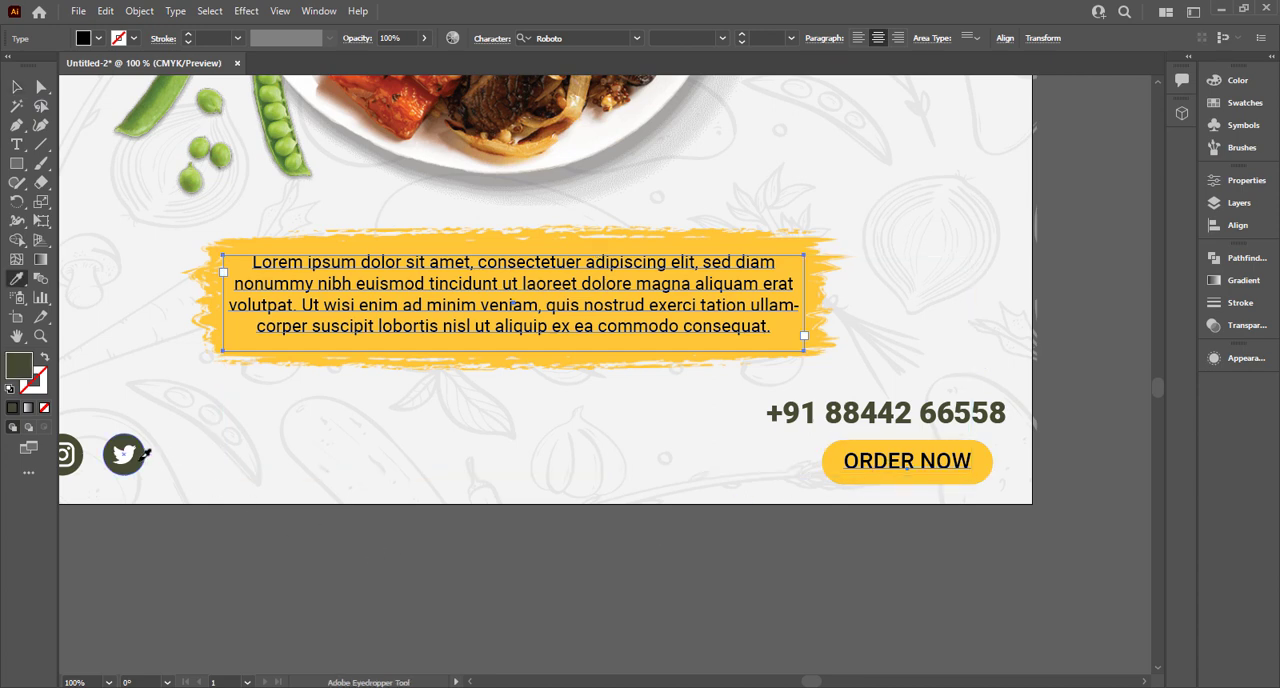
click(16, 87)
Set the "ORDER NOW" text's Roboto font style to Bold.
click(803, 470)
click(917, 466)
click(724, 40)
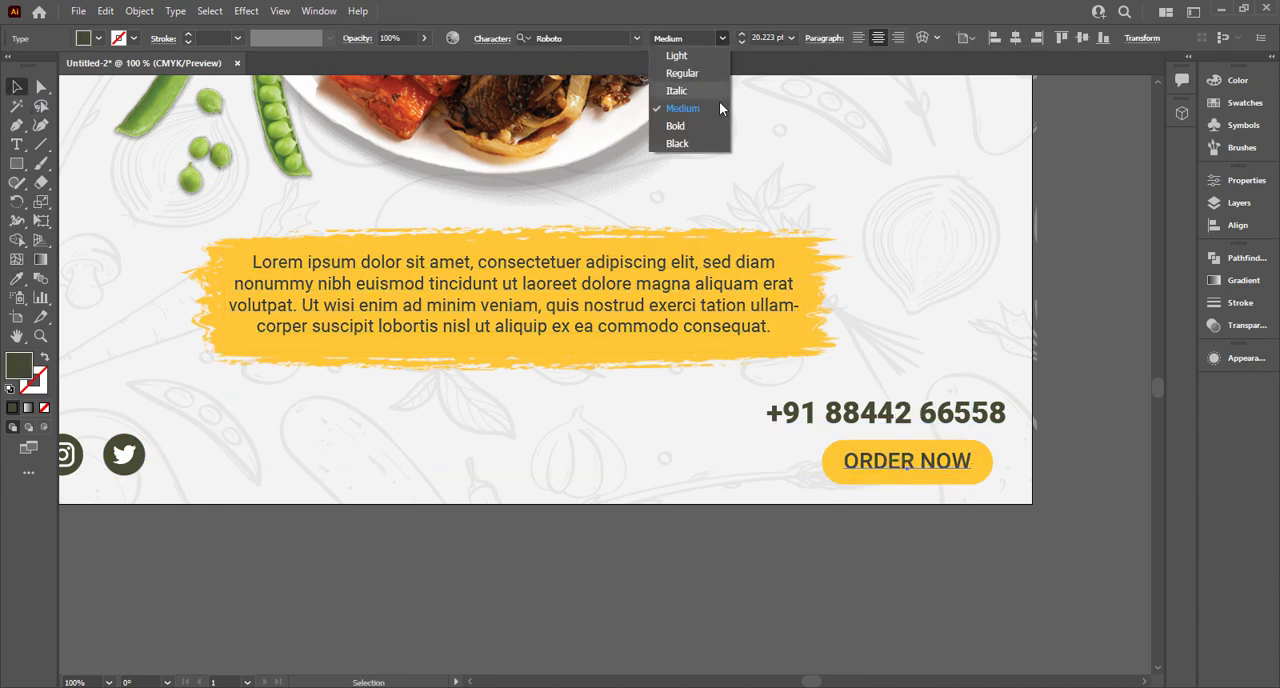
click(717, 126)
click(727, 363)
Recolour the "Healthy" and "This Weekend Only" heading lines with the dark green sampled from the Twitter icon.
key(ctrl+0)
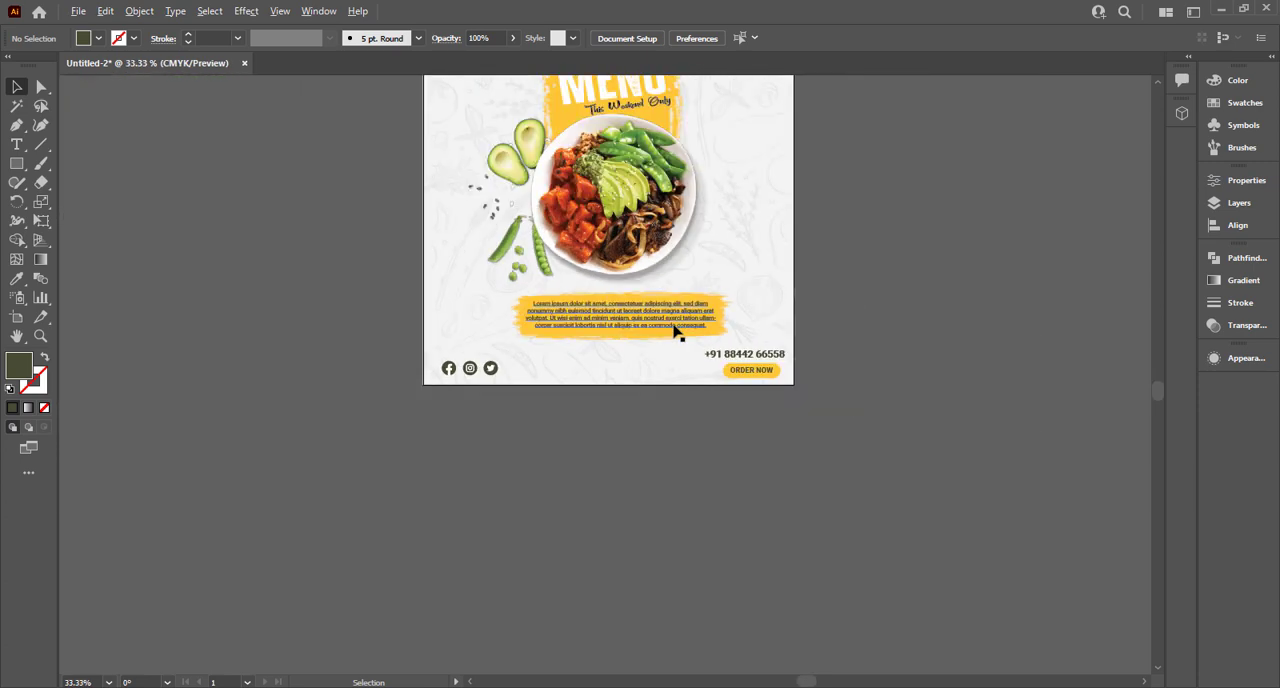
scroll(674, 215, up, 1)
click(621, 113)
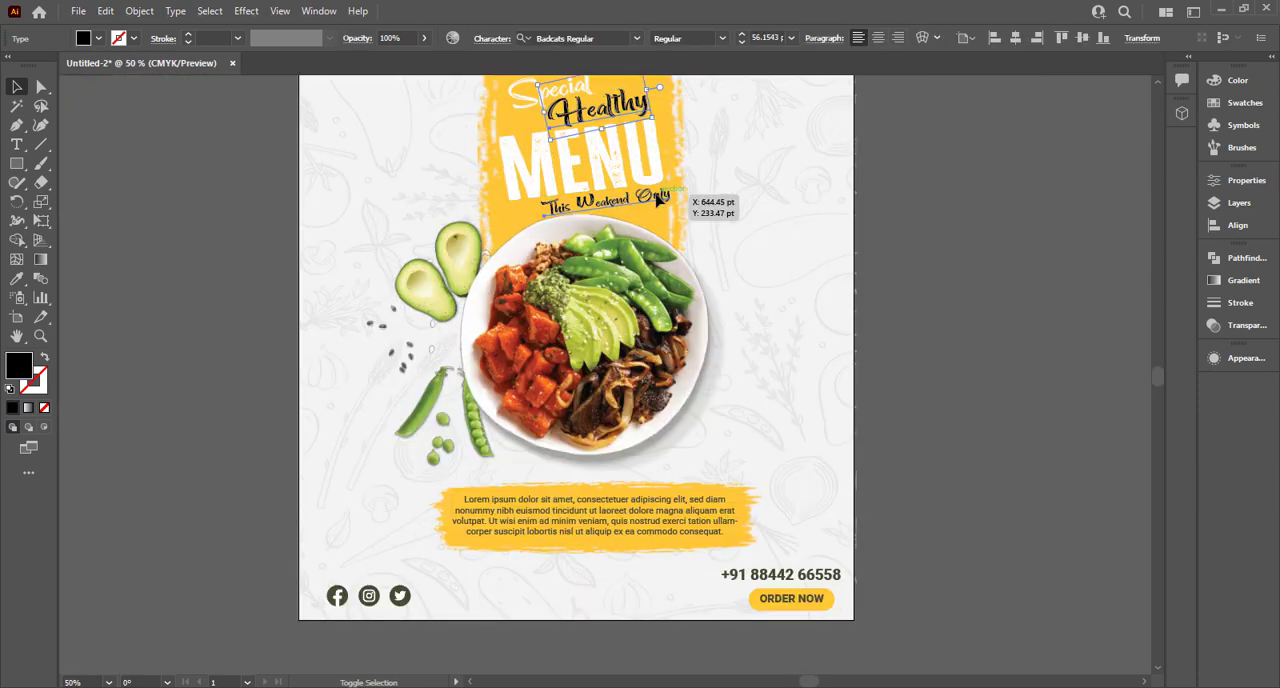
shift+click(656, 196)
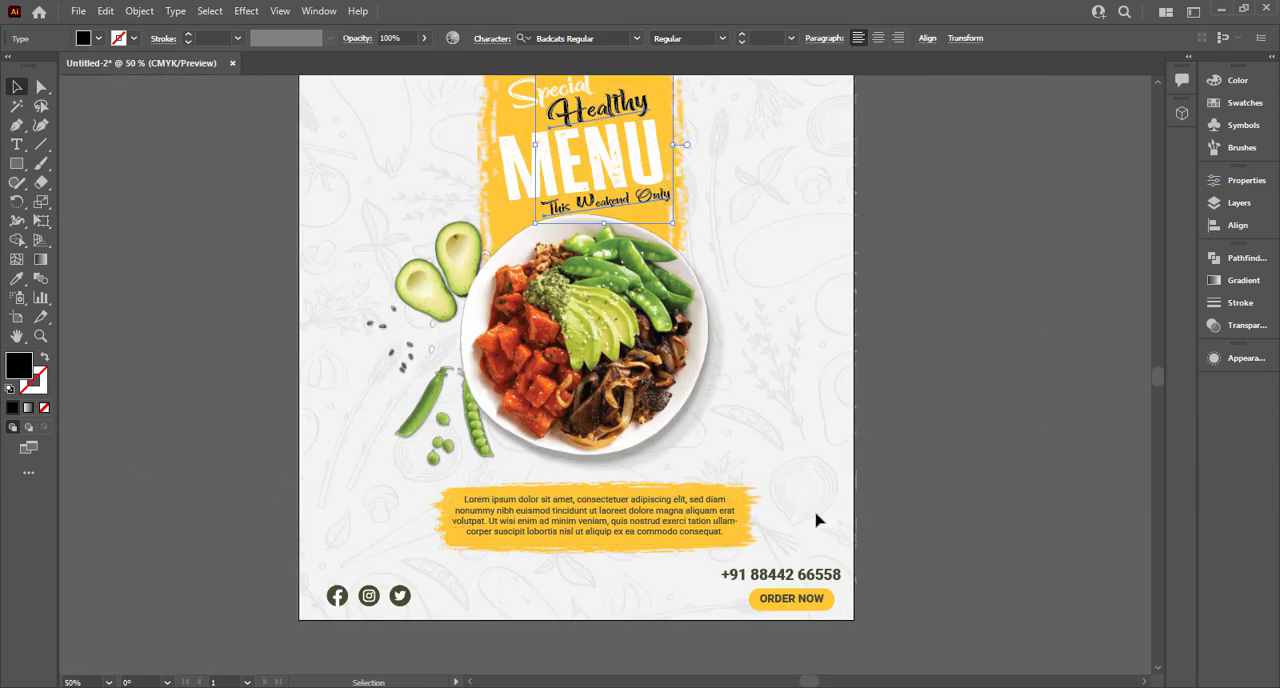
key(i)
click(408, 600)
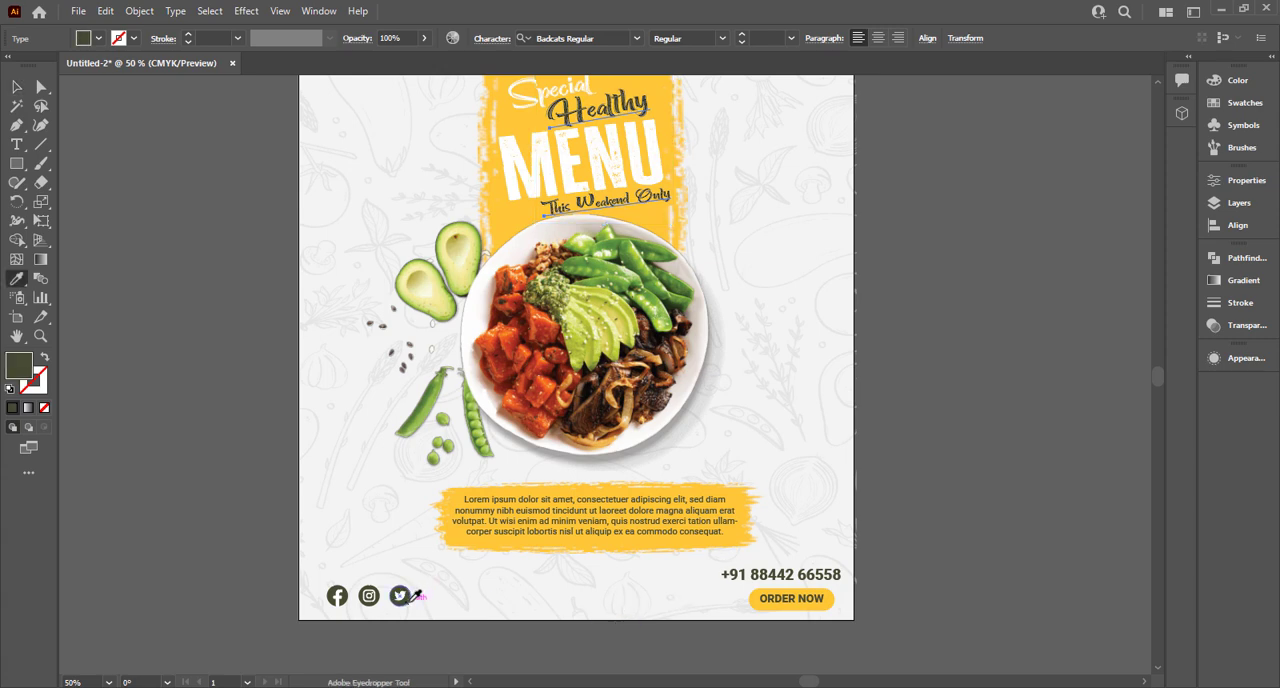
click(18, 88)
click(103, 183)
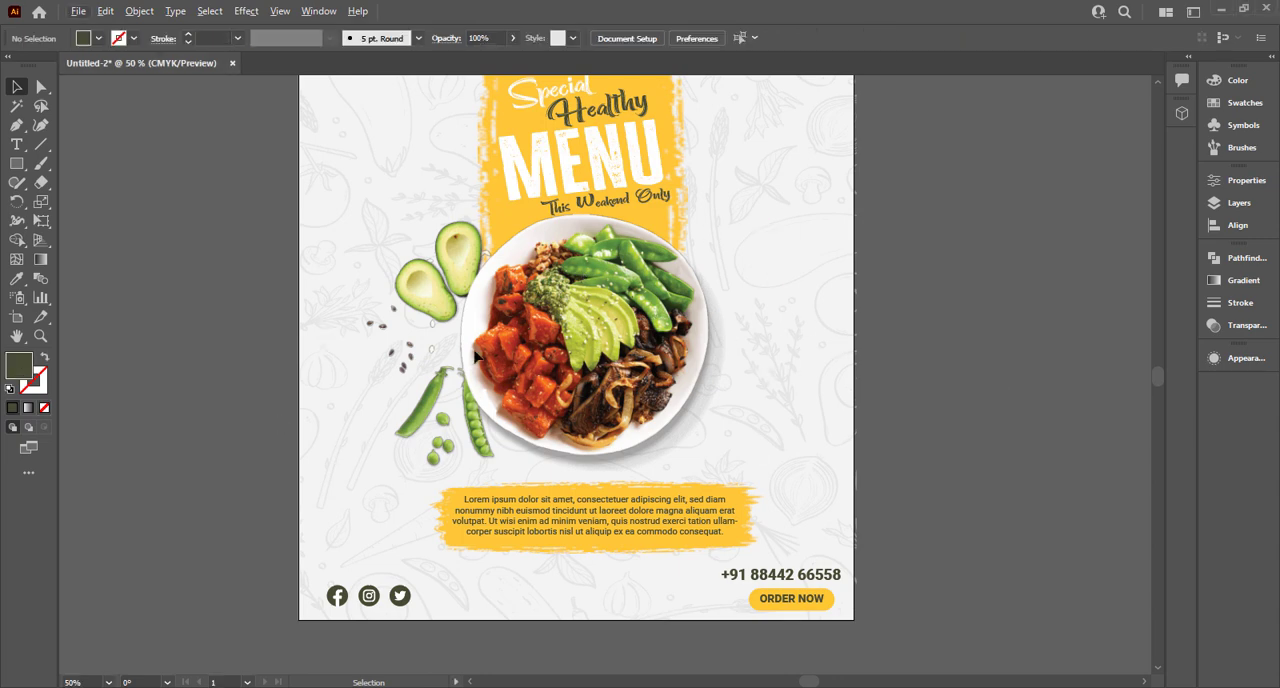
key(ctrl+minus)
key(ctrl+minus)
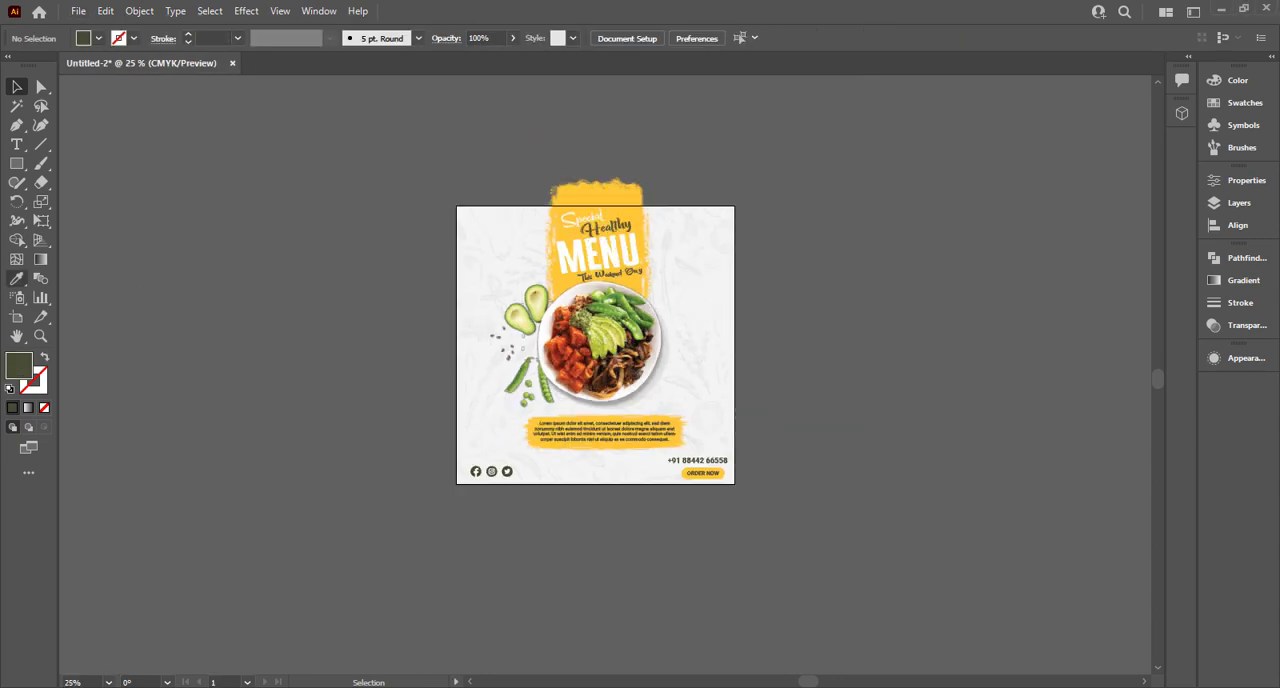
click(698, 350)
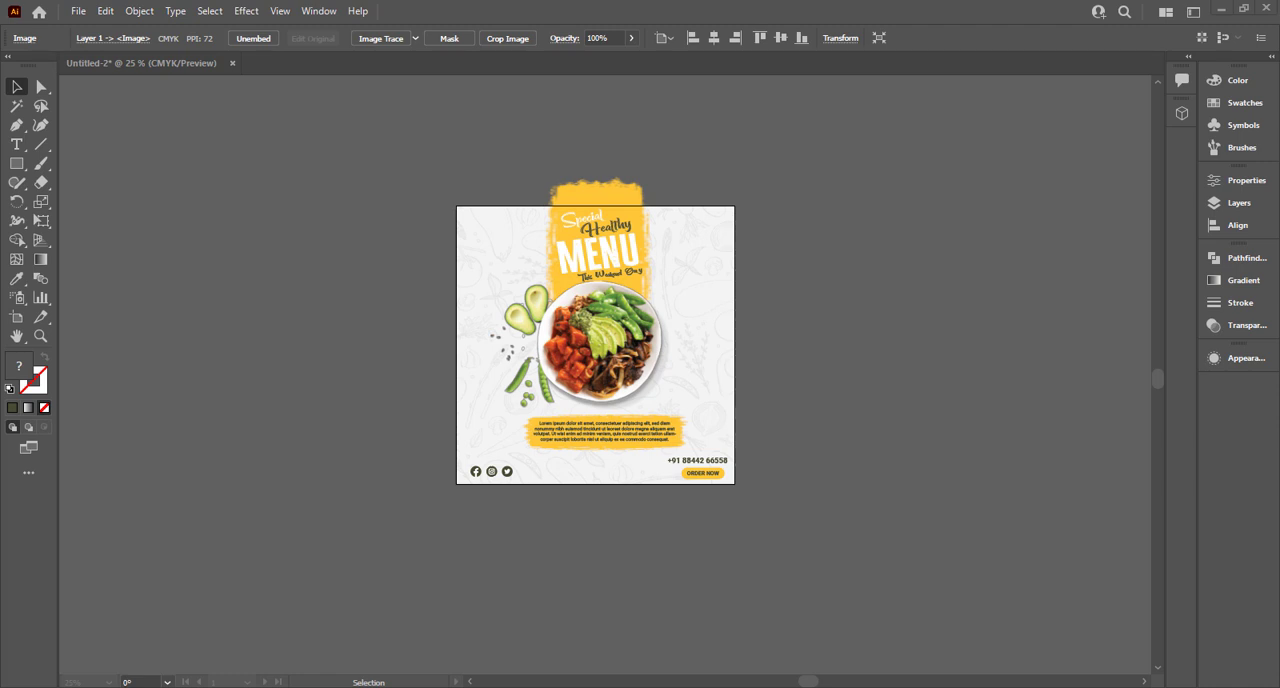
click(330, 258)
key(ctrl+plus)
key(ctrl+plus)
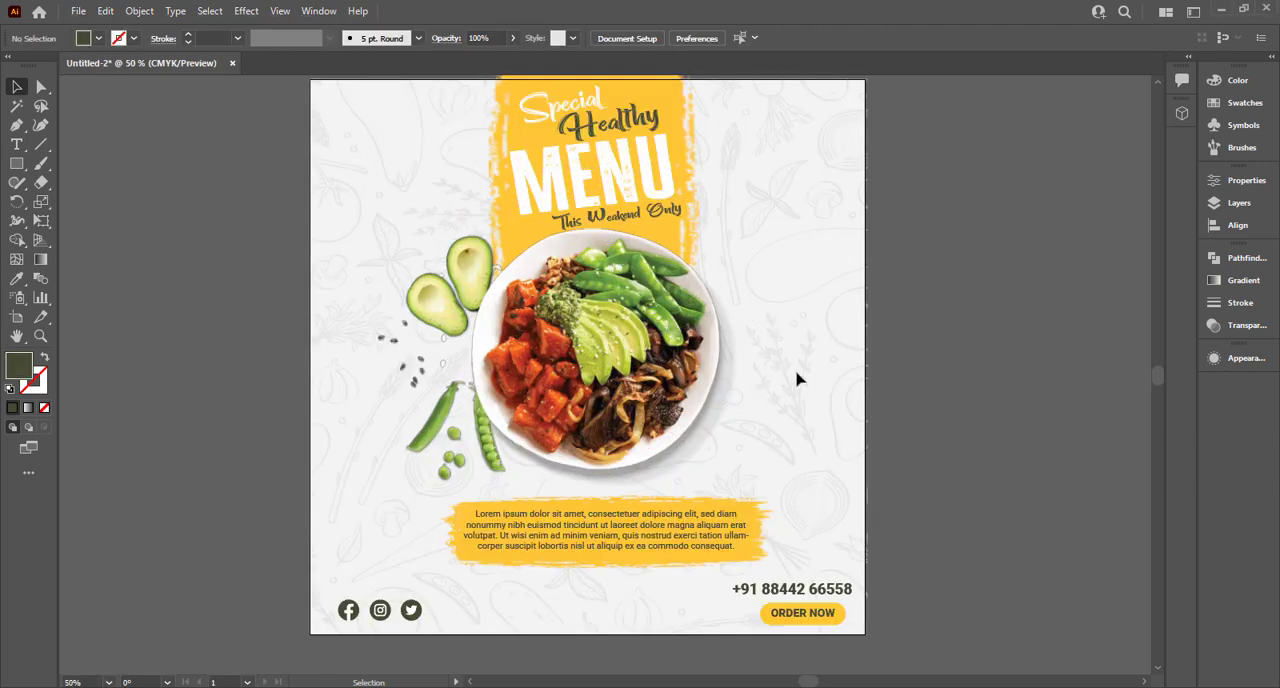
scroll(797, 378, up, 1)
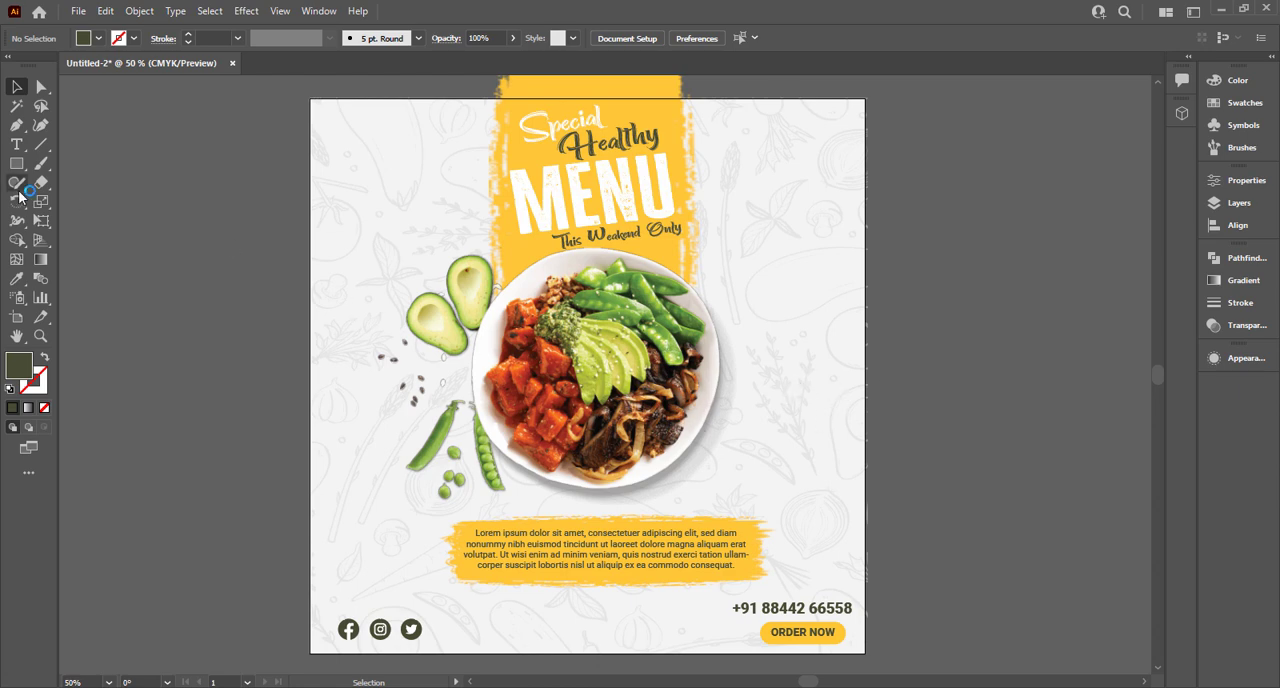
Add the text "healthy Everyday" in Roboto Bold at 27 pt on the empty canvas left of the artboard.
click(16, 144)
click(171, 355)
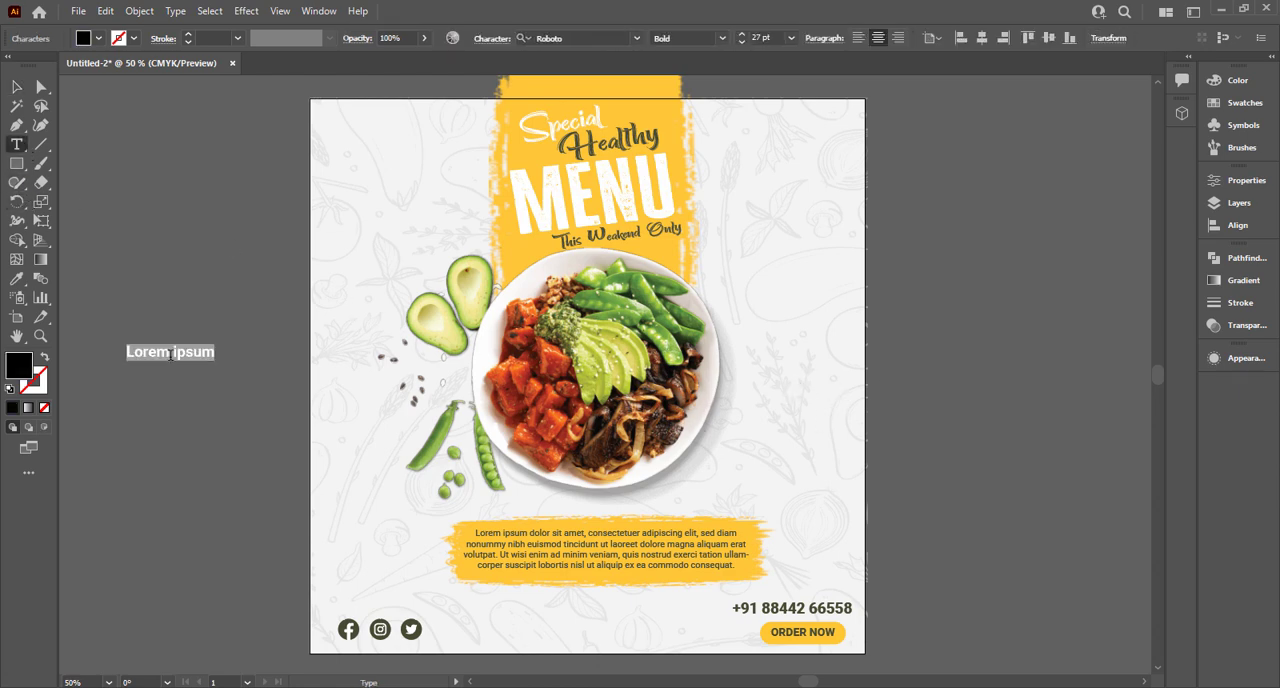
key(BackSpace)
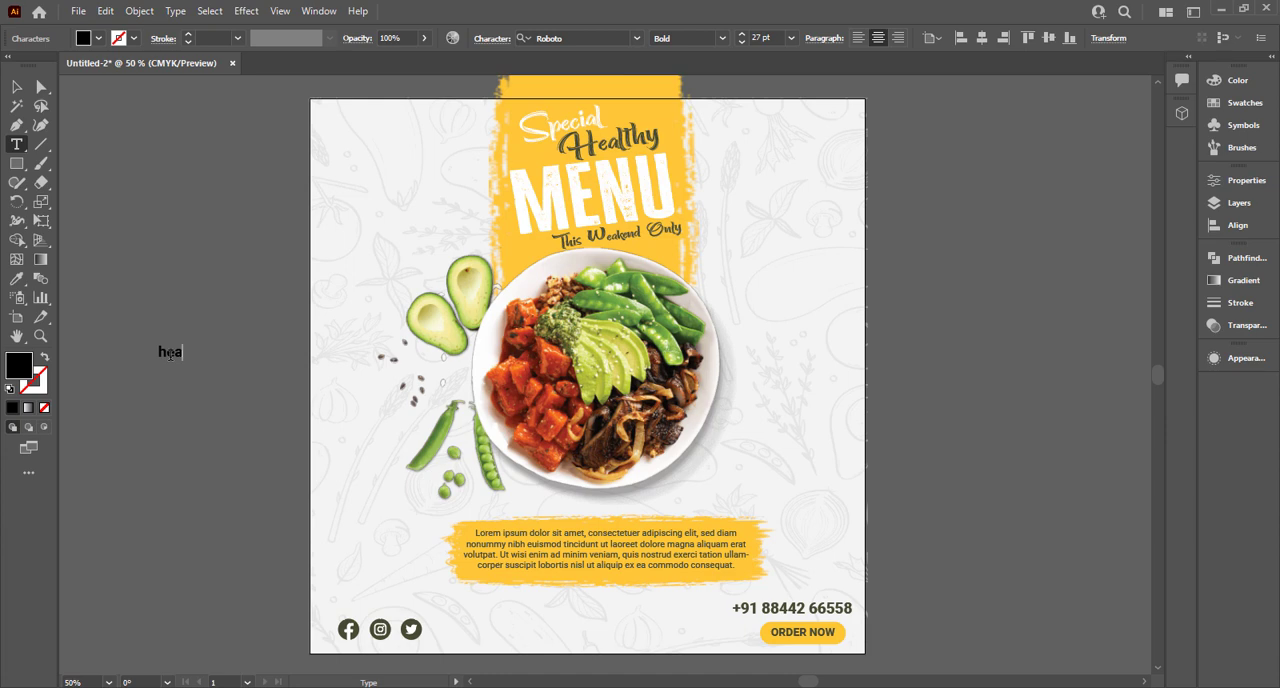
text(healthy Everd)
key(BackSpace)
text(yday)
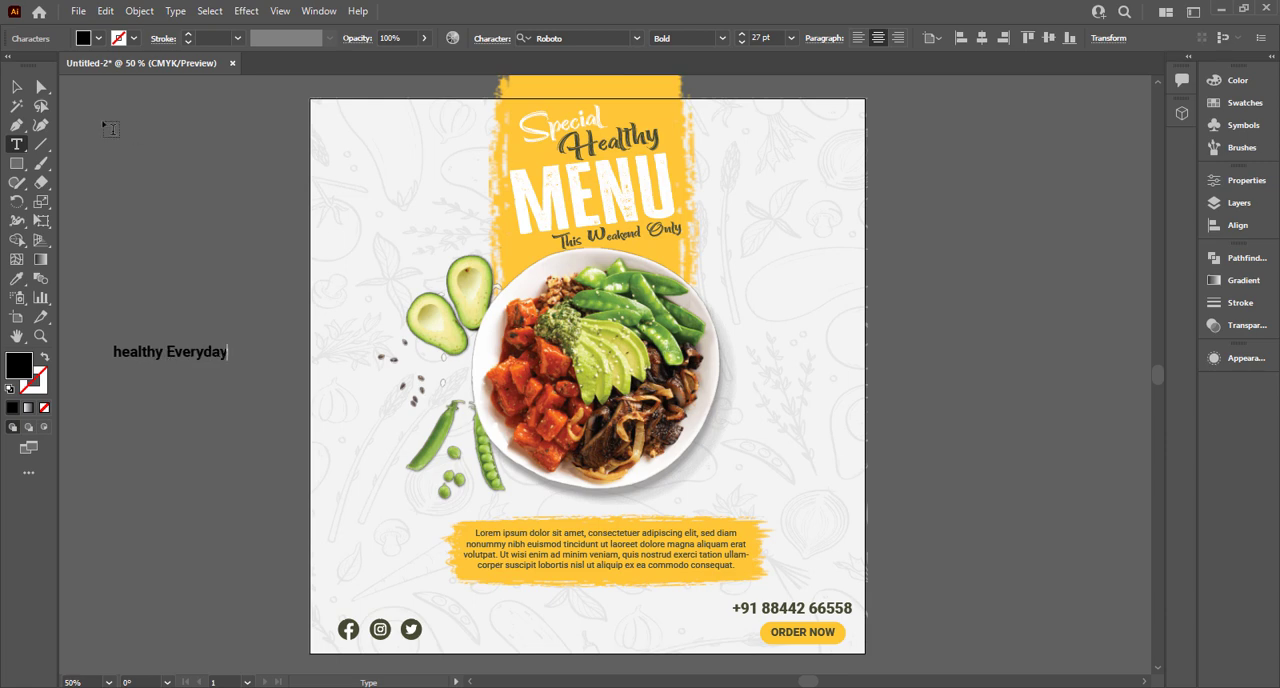
click(15, 89)
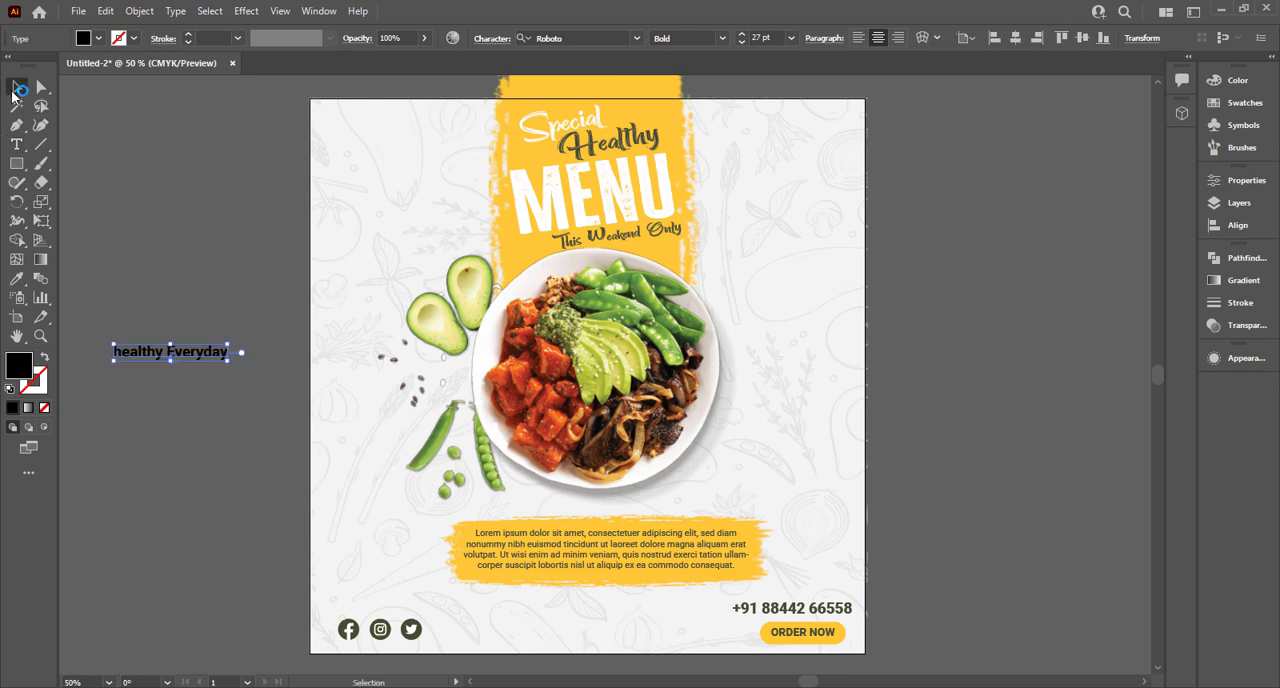
Set the "healthy Everyday" tagline in the Blackstand font and break it into two lines before "Everyday".
click(636, 38)
scroll(832, 428, down, 8)
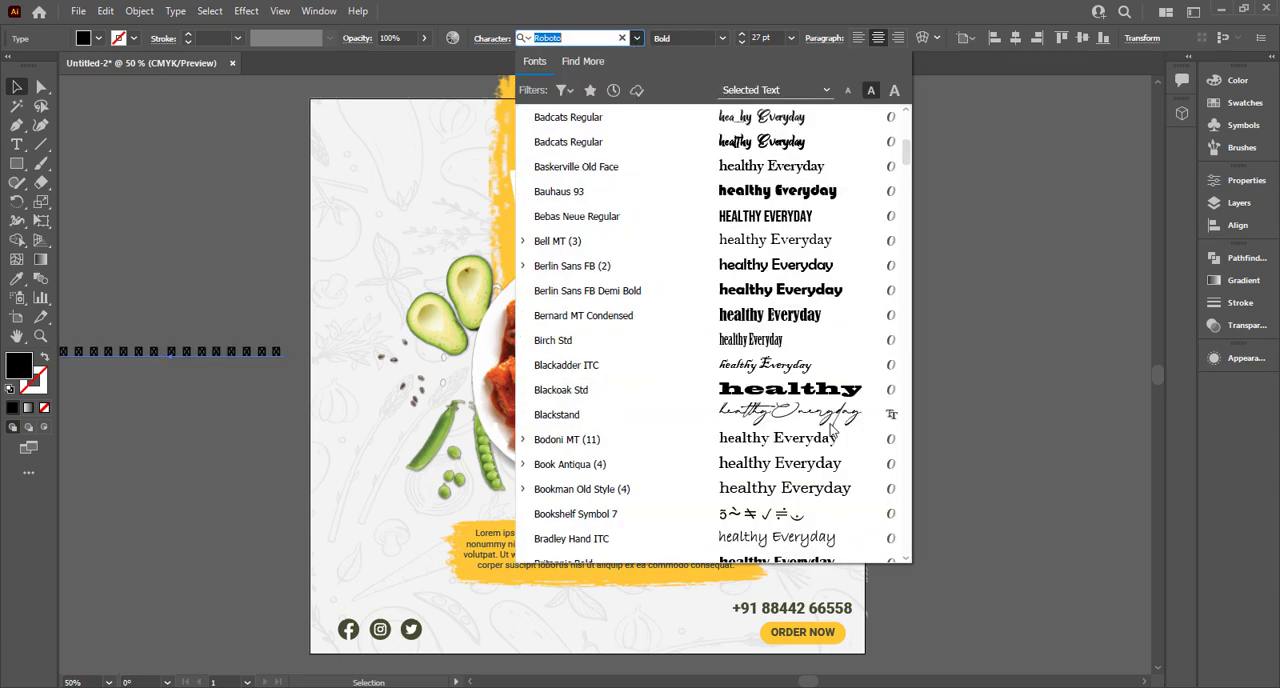
click(790, 414)
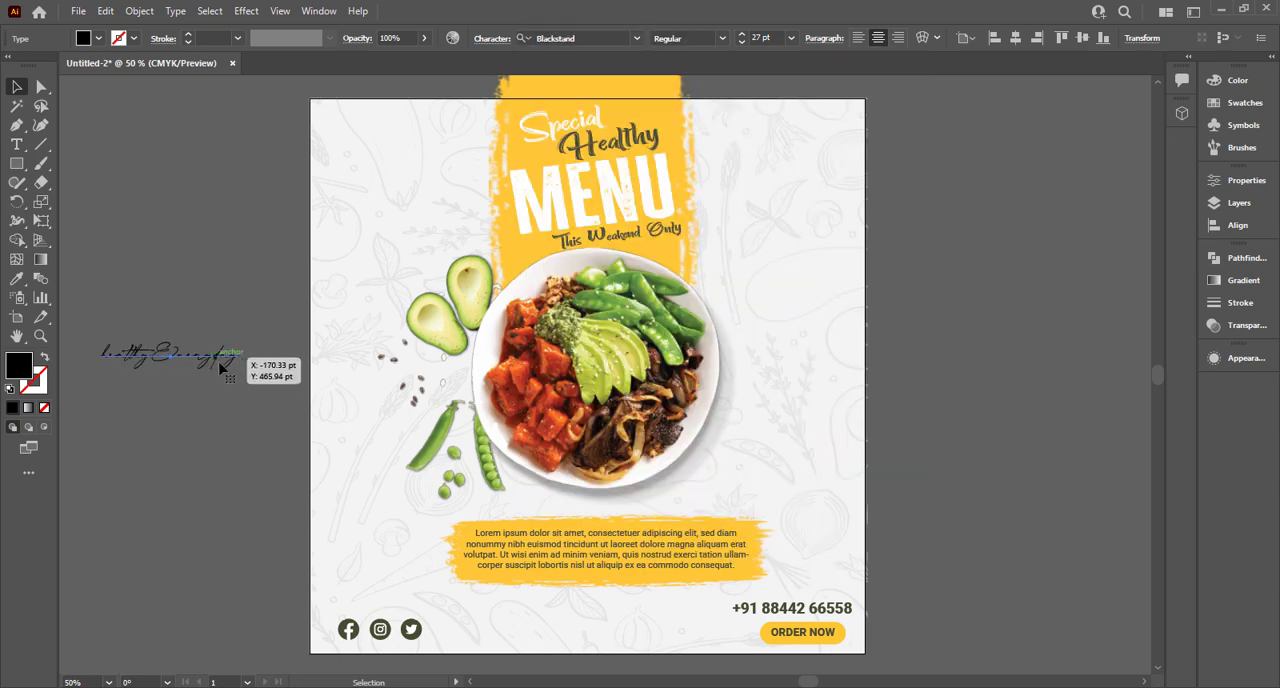
click(22, 146)
click(152, 356)
key(Return)
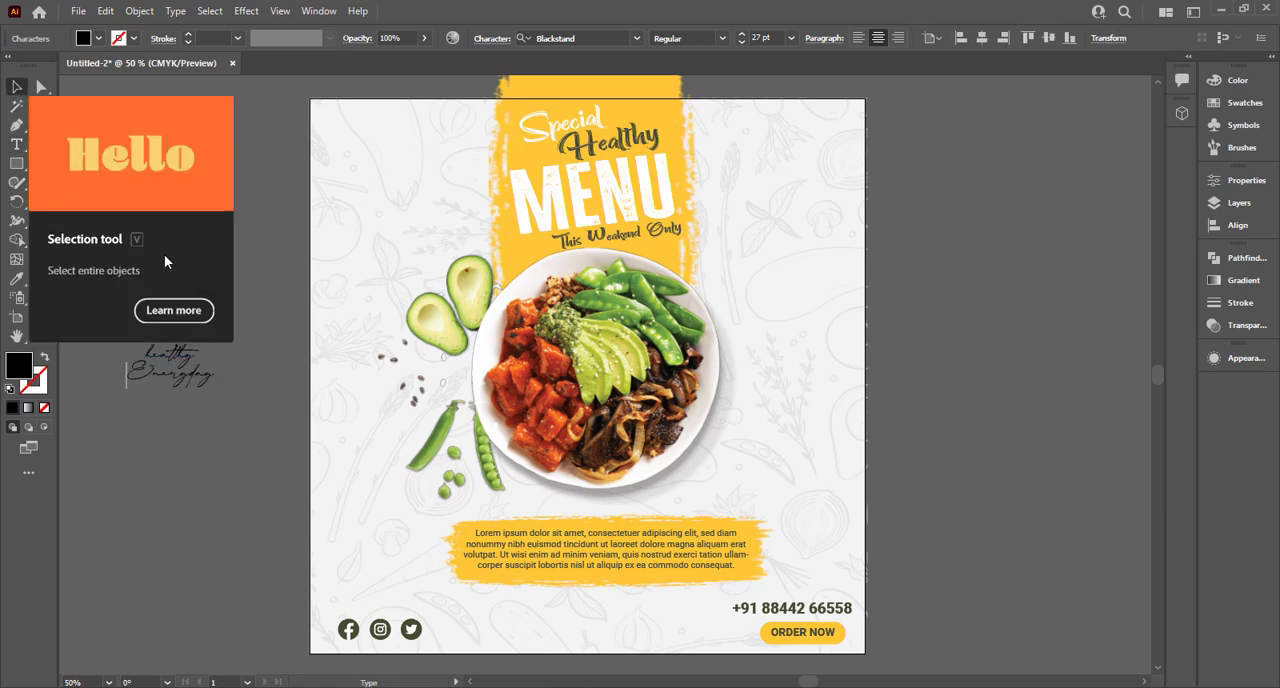
click(17, 88)
Place the tagline beside the plate's lower-right edge, scale it to about 45 pt and tilt it upward to the right.
drag(213, 395, 857, 498)
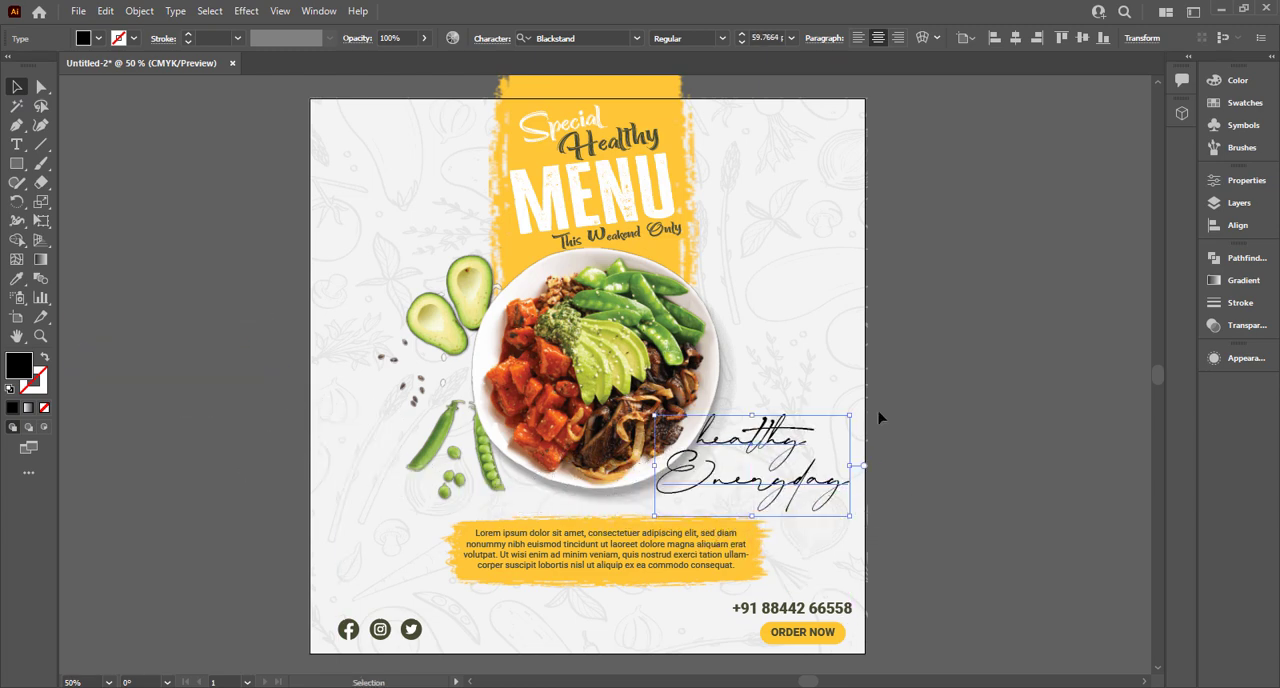
mouse_move(844, 420)
mouse_down()
mouse_move(826, 428)
mouse_move(826, 400)
mouse_move(804, 416)
mouse_move(812, 407)
mouse_up()
drag(750, 447, 767, 434)
click(884, 468)
click(760, 447)
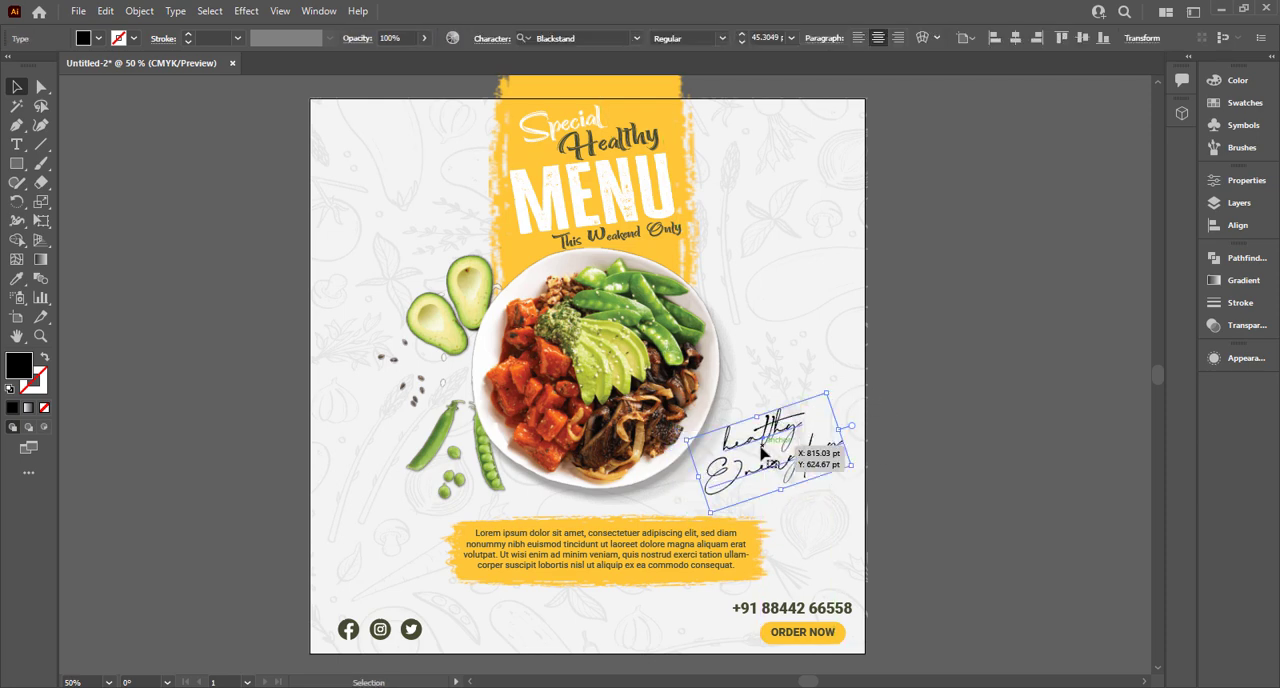
Recolour the "healthy Everyday" tagline with the saved dark green swatch.
click(99, 39)
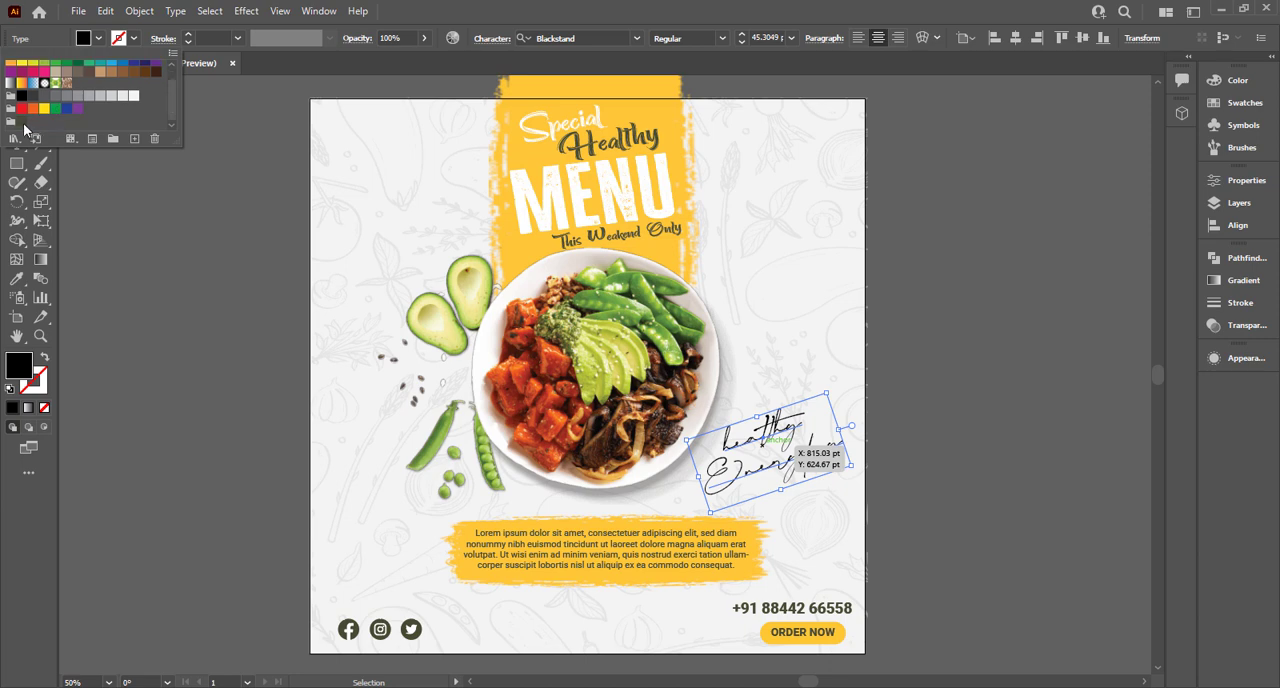
click(22, 121)
click(937, 410)
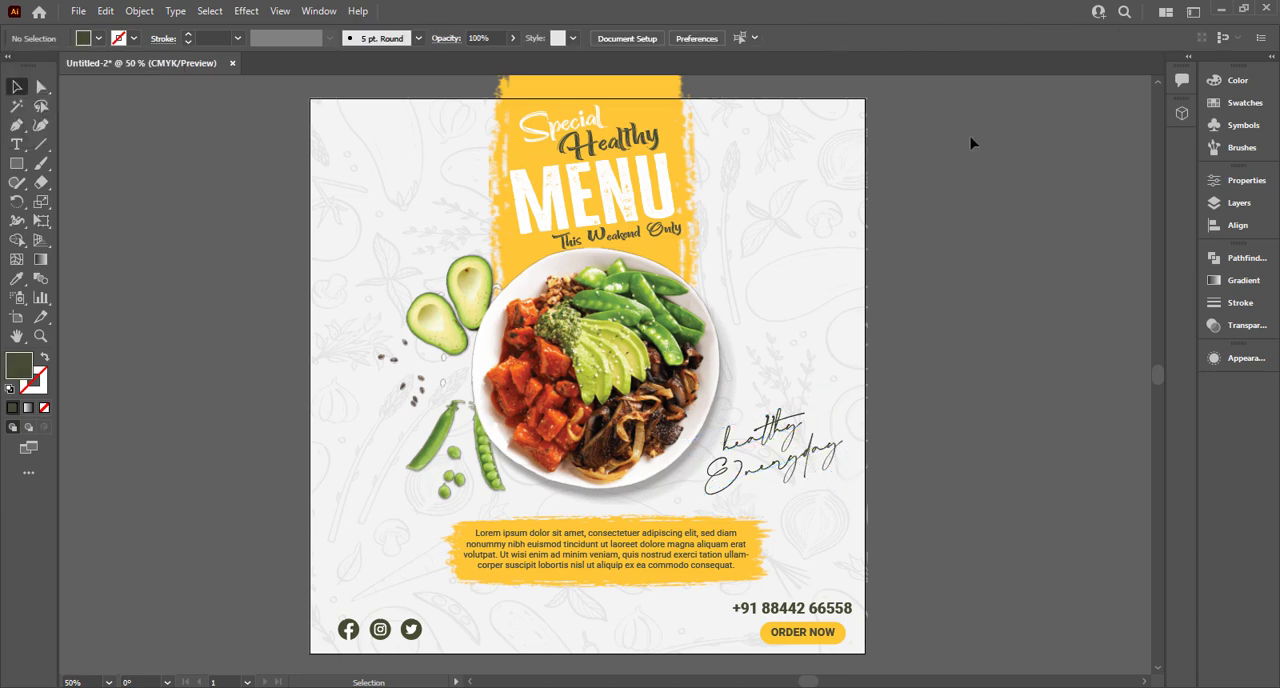
click(16, 164)
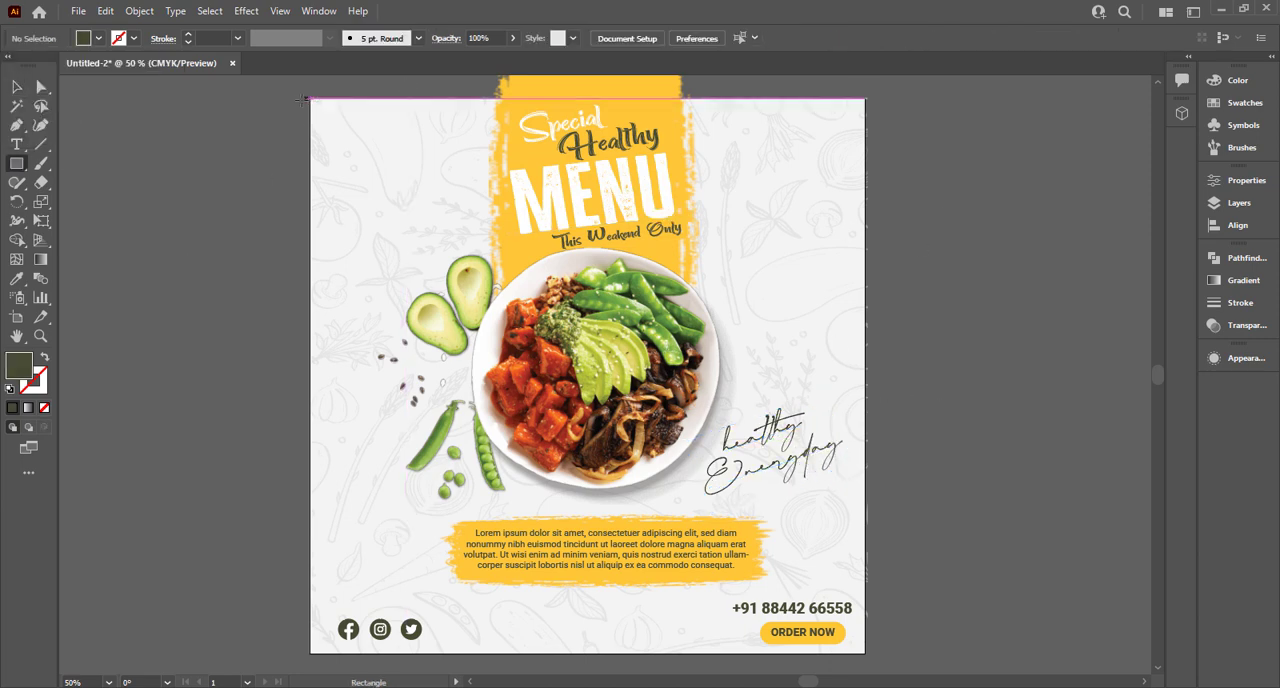
key(ctrl+a)
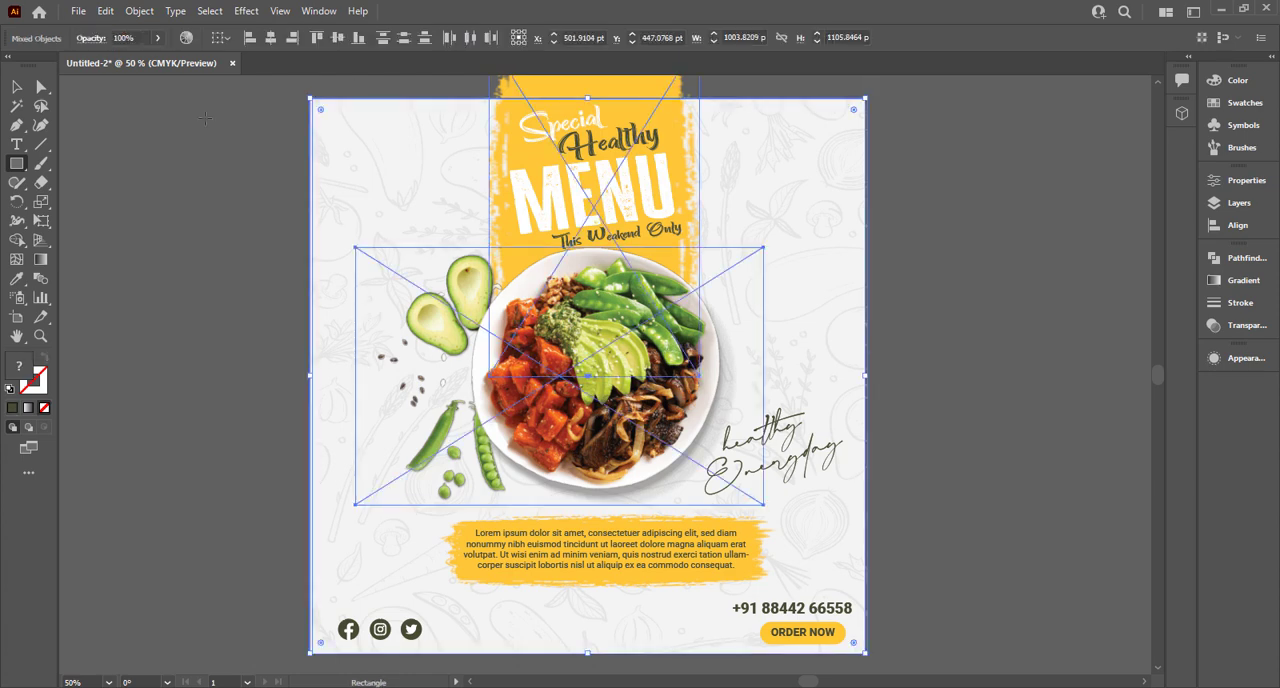
click(16, 87)
click(116, 126)
Draw a rectangle covering the whole artboard and use it as a clipping mask for all the artwork.
click(16, 164)
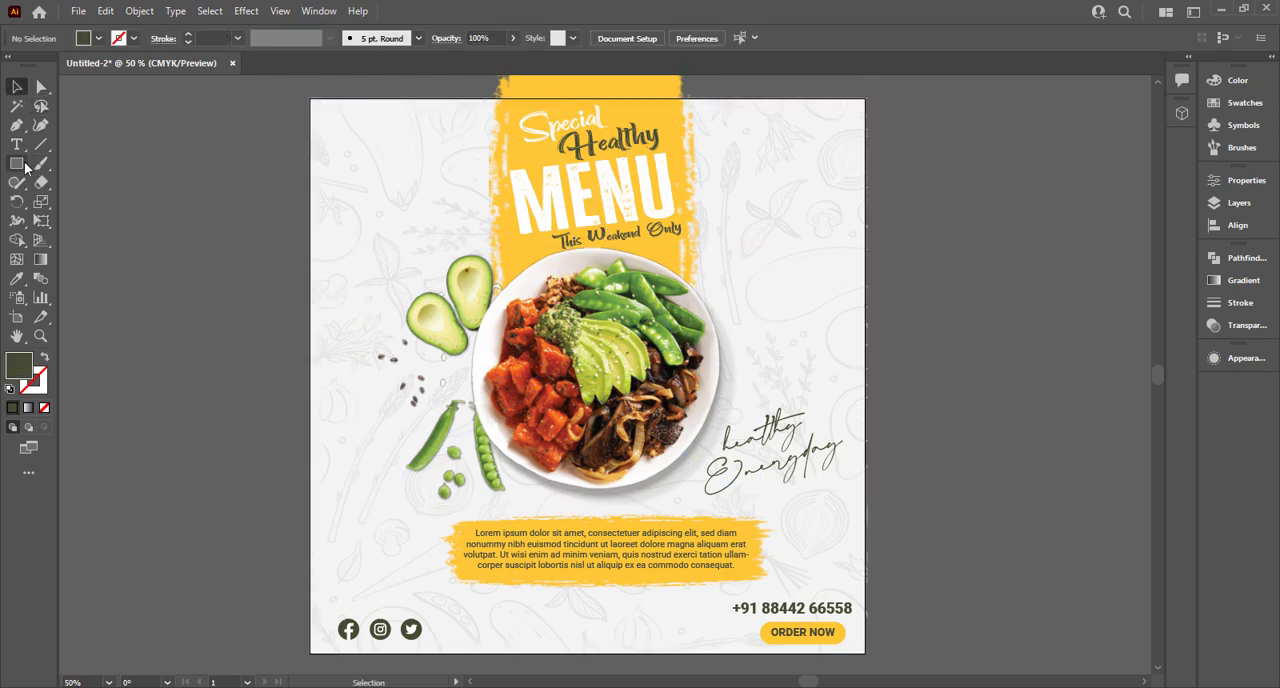
mouse_move(310, 96)
mouse_down()
mouse_move(680, 364)
mouse_move(823, 627)
mouse_move(864, 649)
mouse_up()
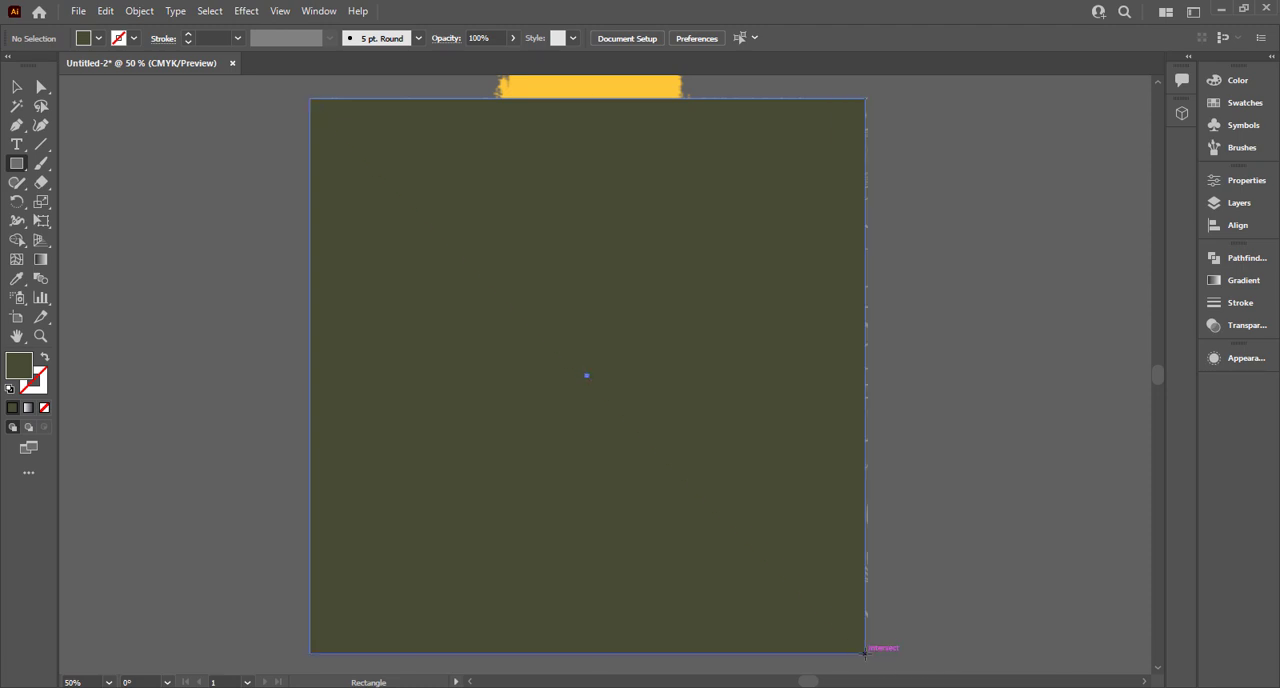
click(22, 90)
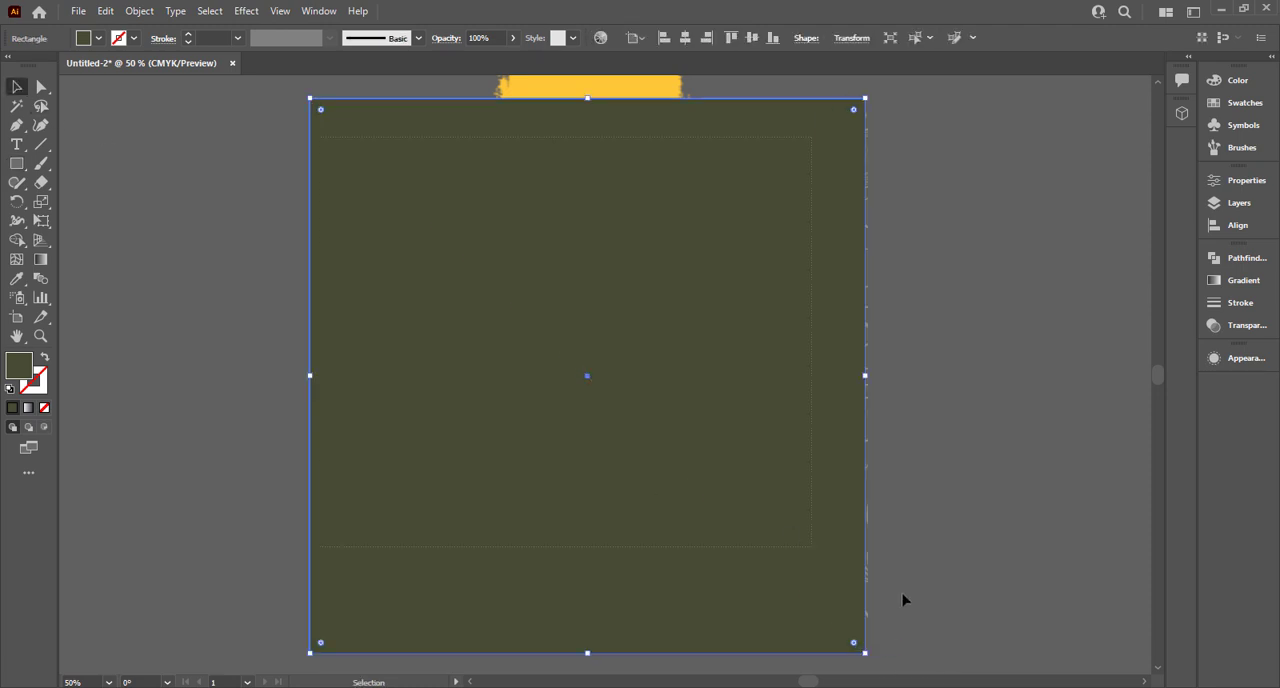
key(ctrl+a)
right_click(703, 484)
click(777, 367)
click(966, 337)
key(ctrl+0)
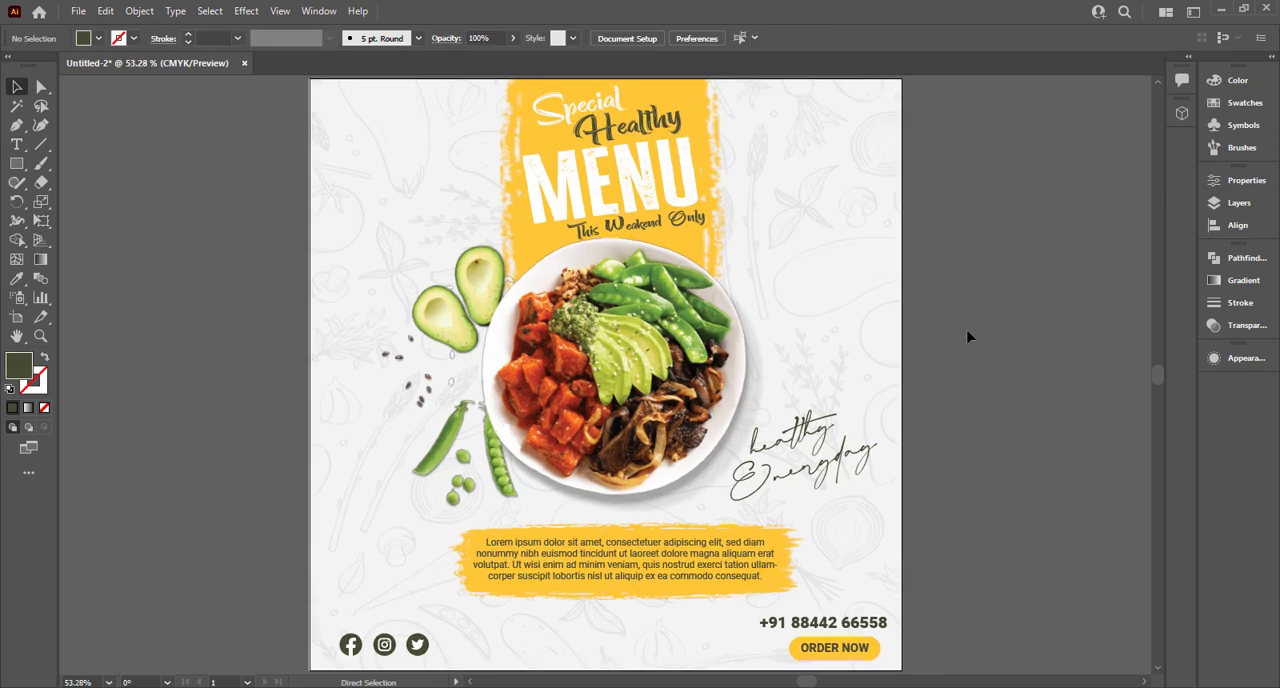
click(850, 462)
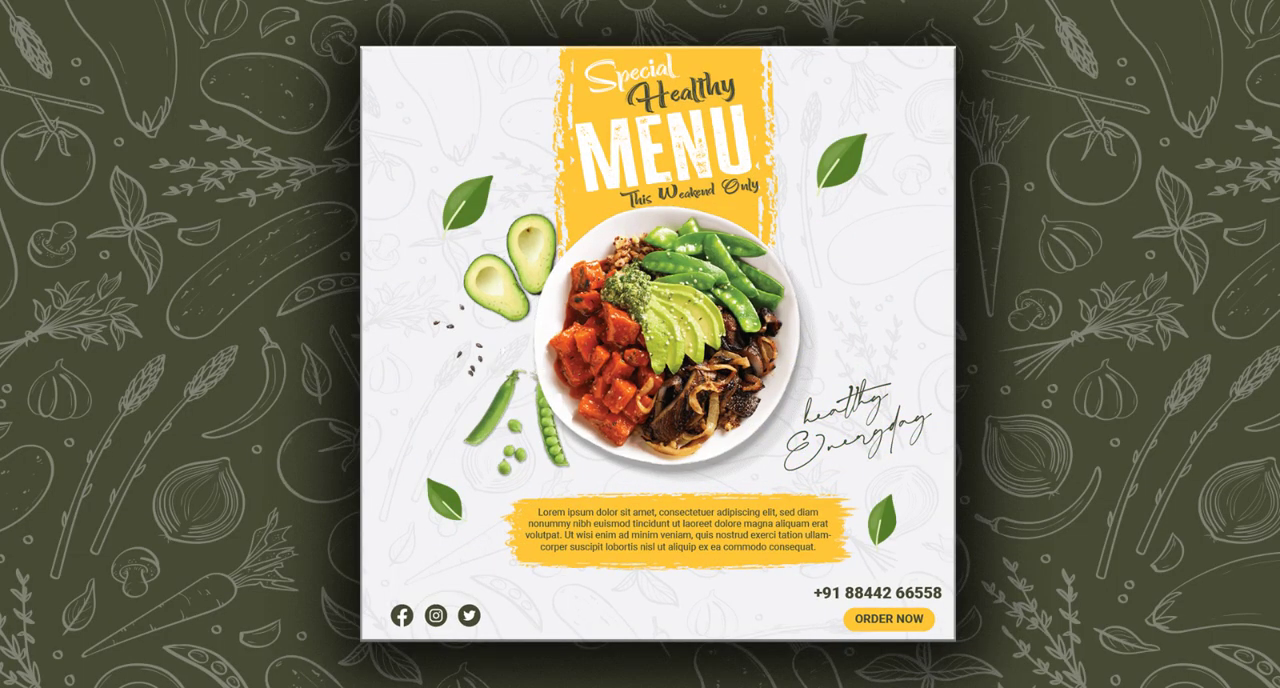